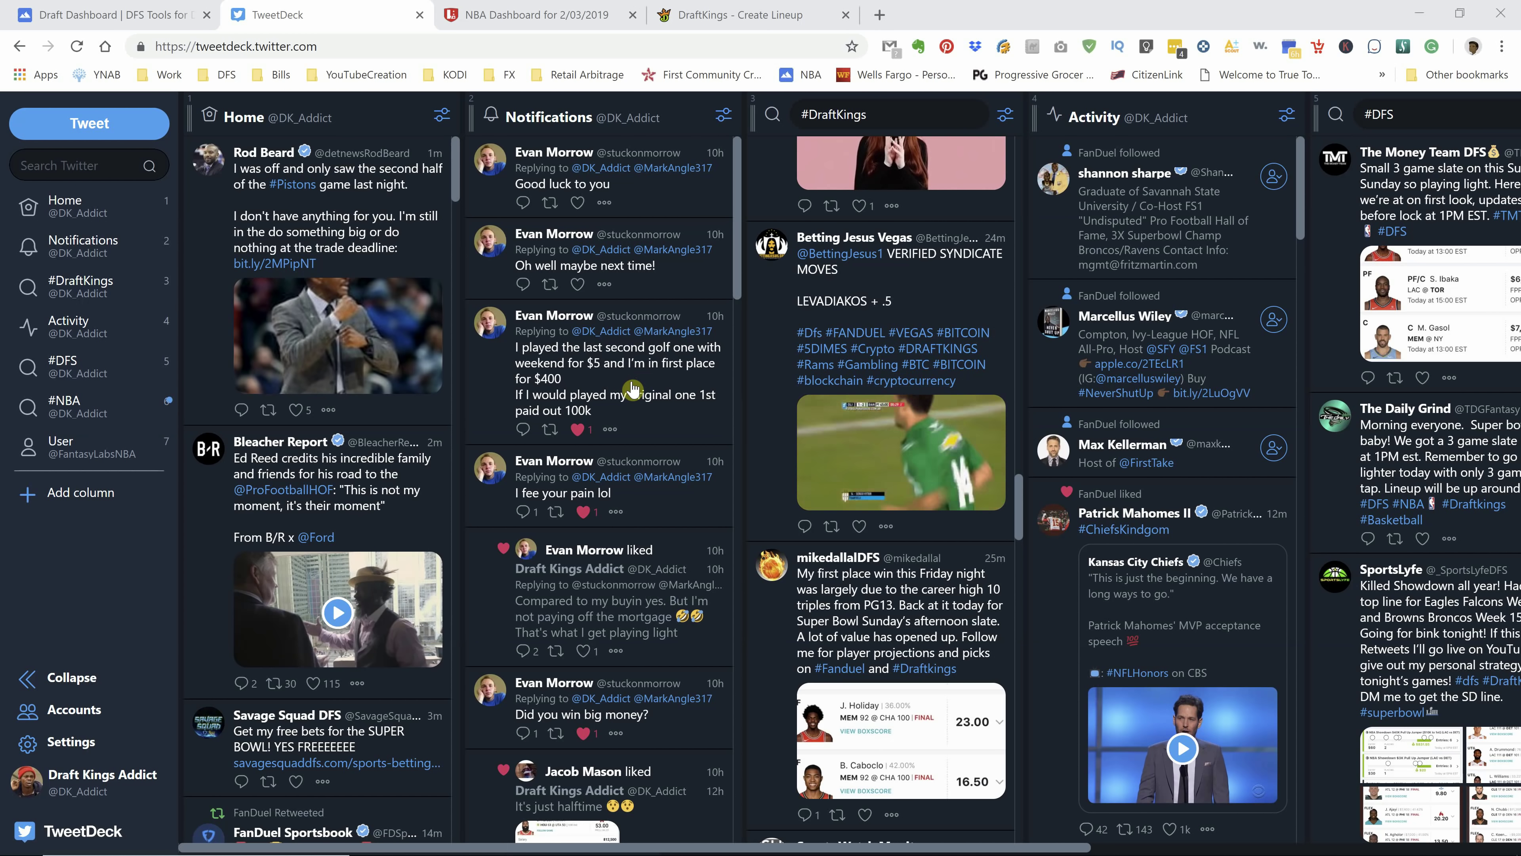
- Open the 'Compared to my buyin yes...' notification thread and scroll to the lineup-screenshot reply
scroll(637, 447, down, 4)
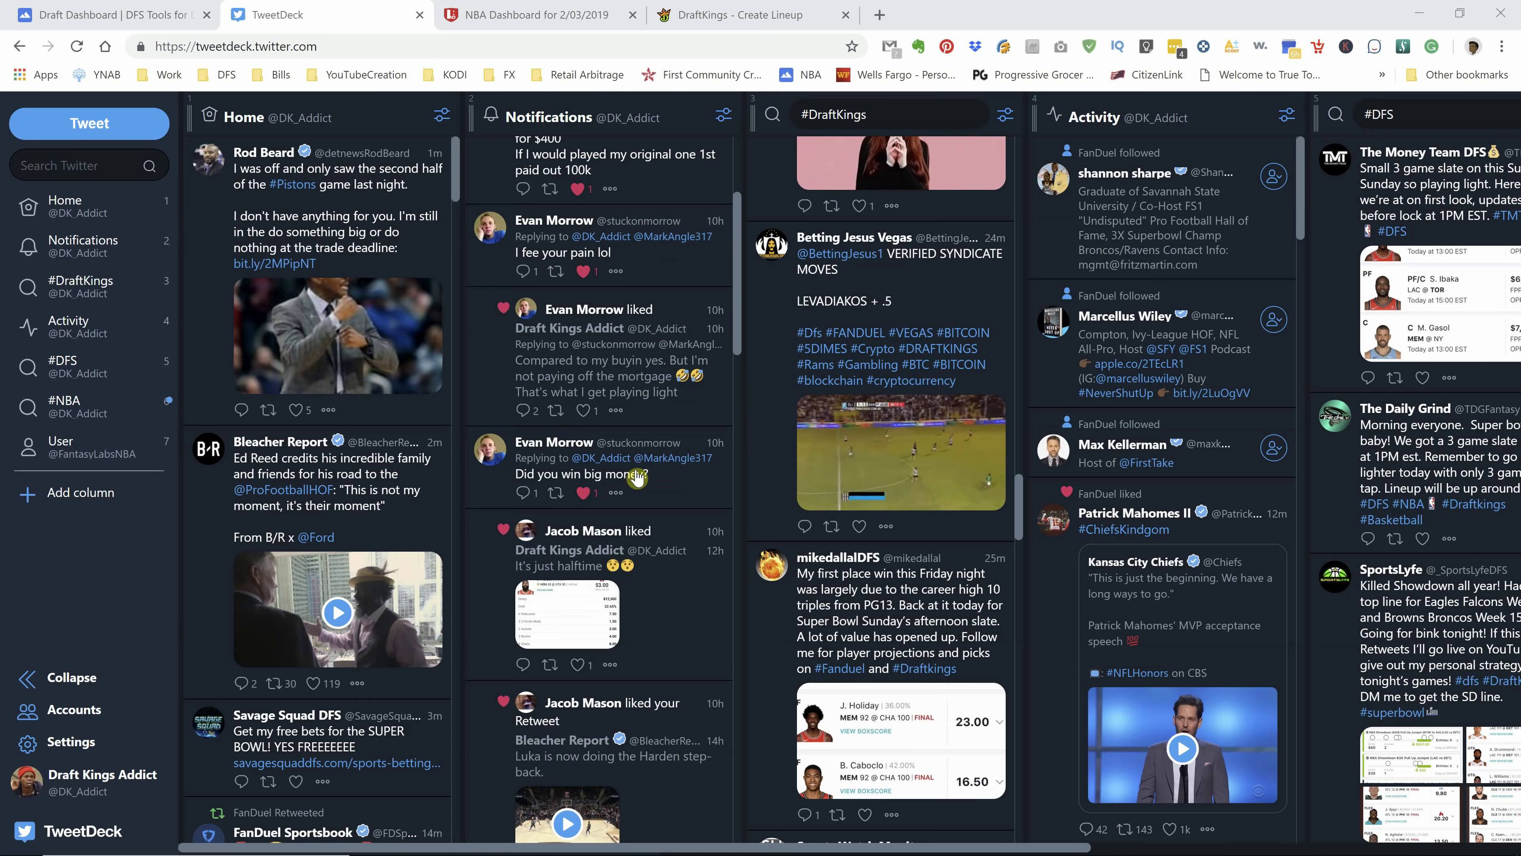
scroll(637, 478, up, 4)
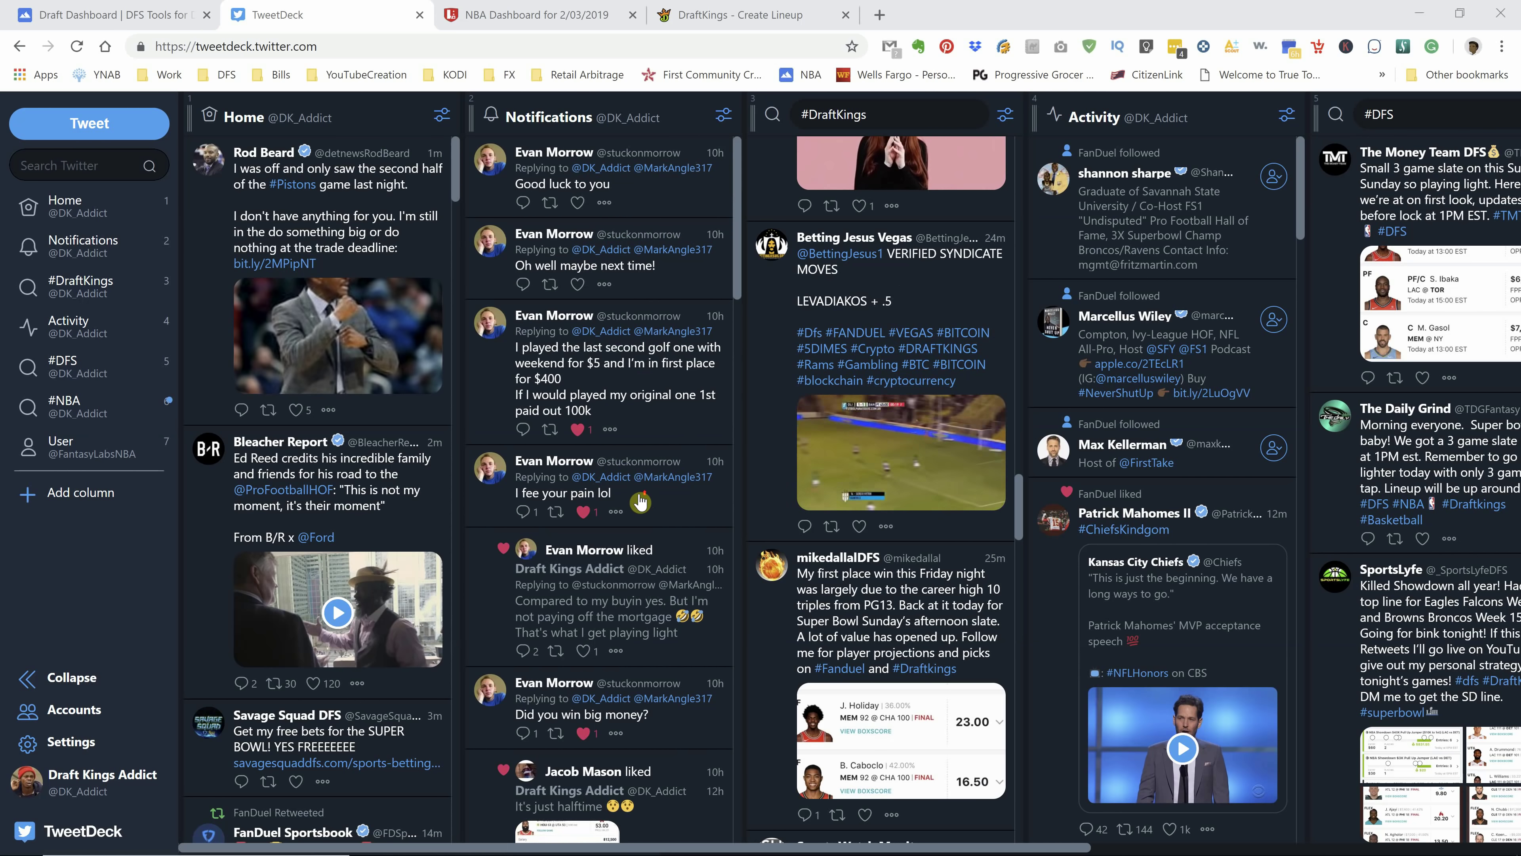
scroll(639, 479, down, 10)
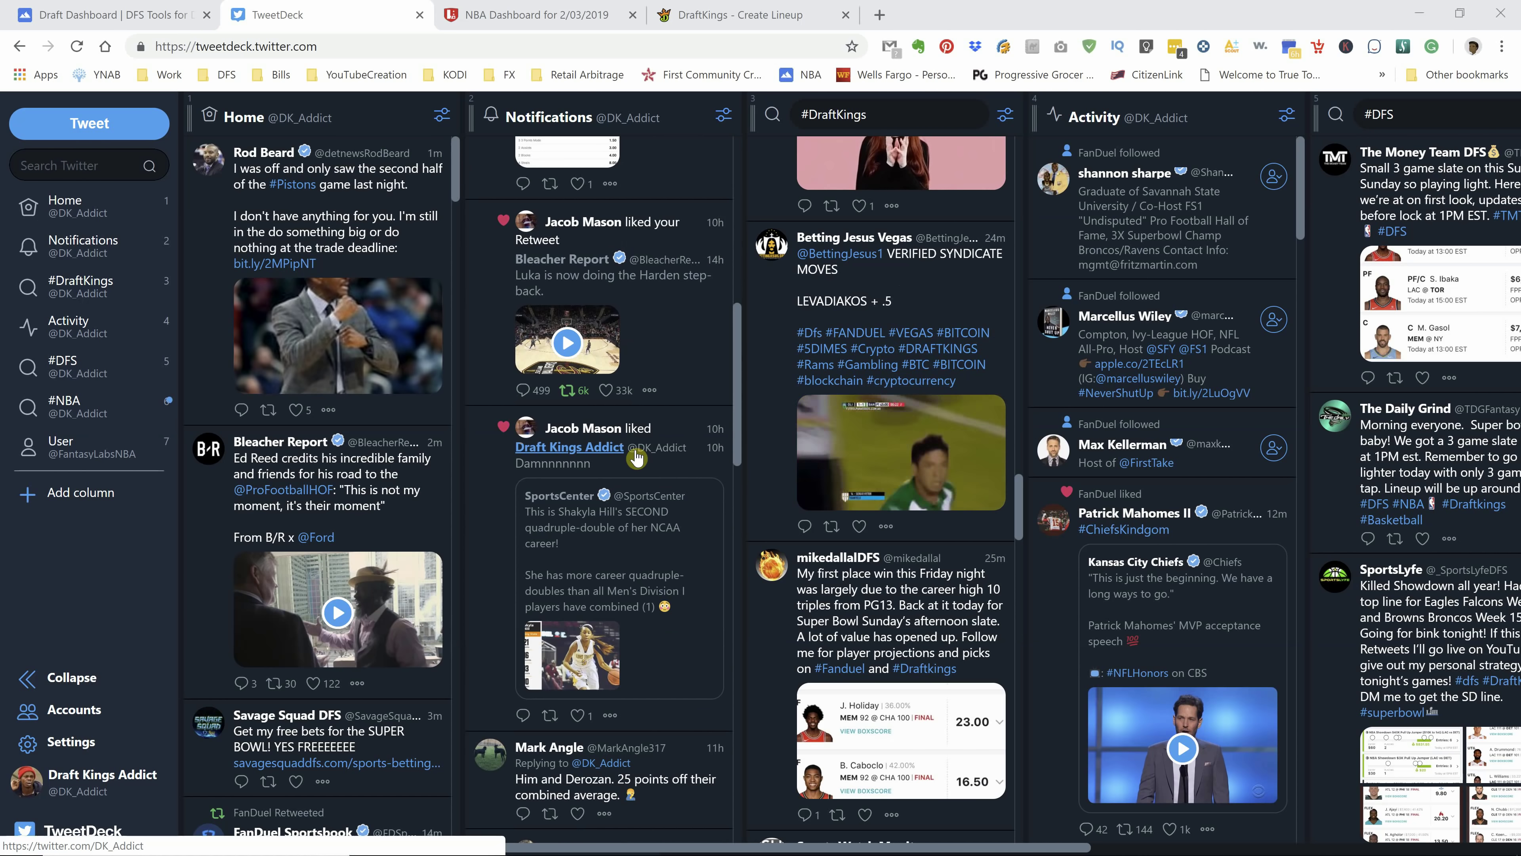
scroll(636, 458, down, 8)
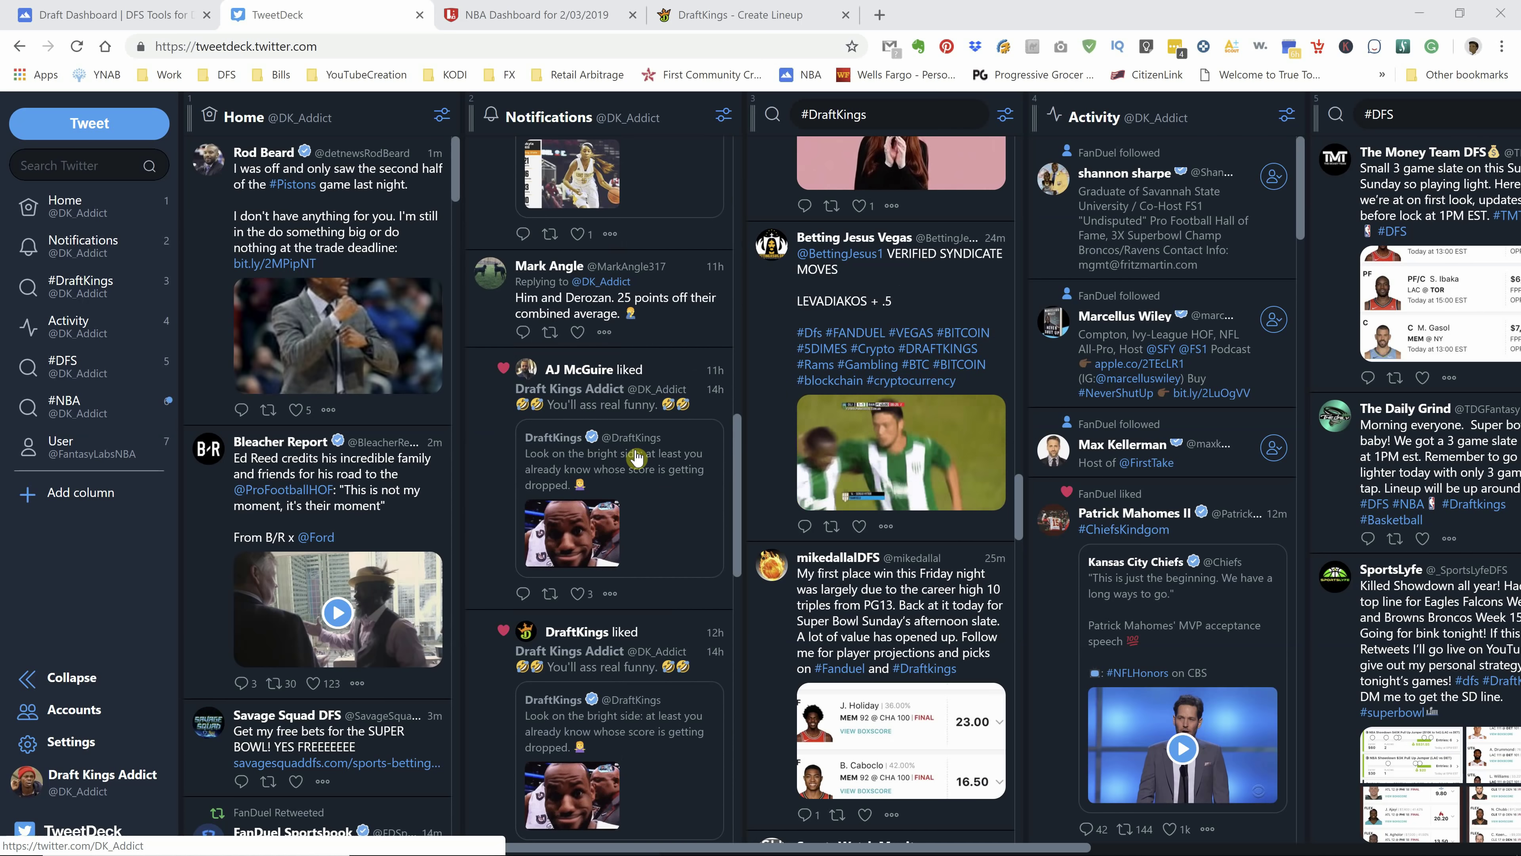
scroll(637, 457, up, 10)
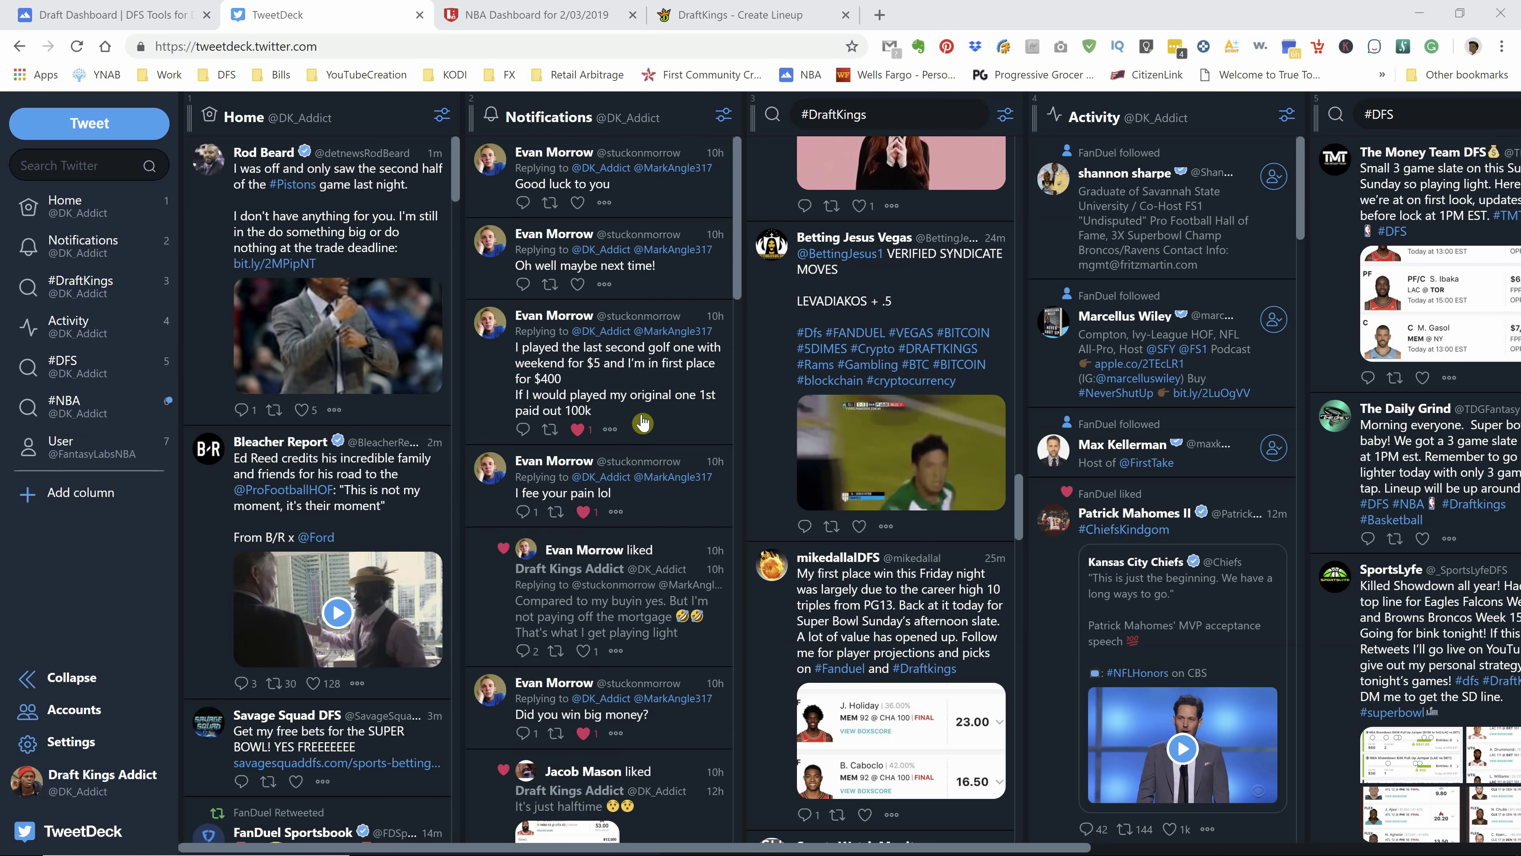
scroll(635, 479, down, 15)
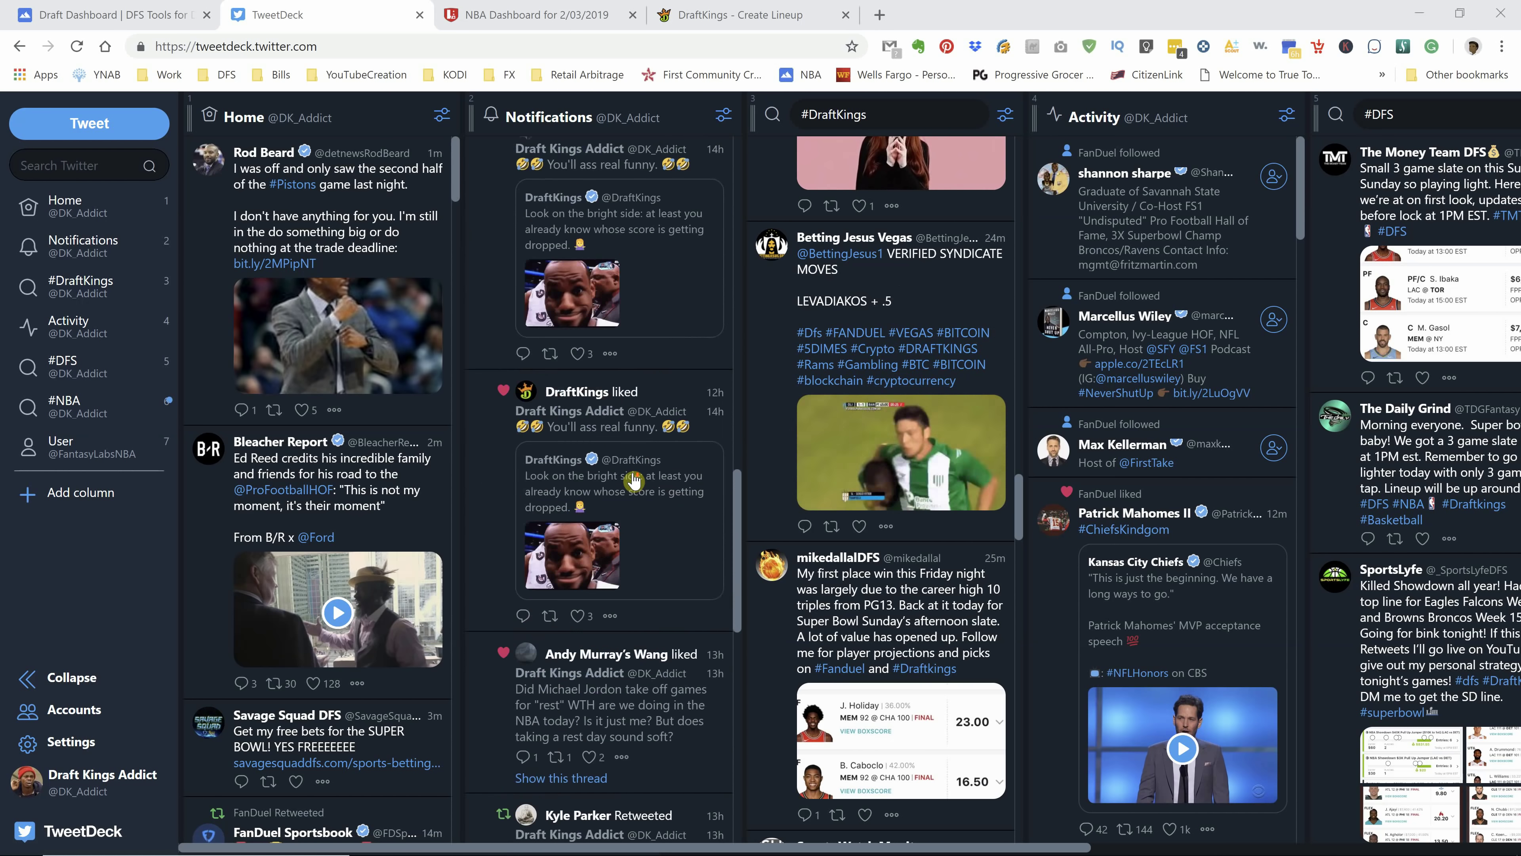
scroll(635, 494, up, 10)
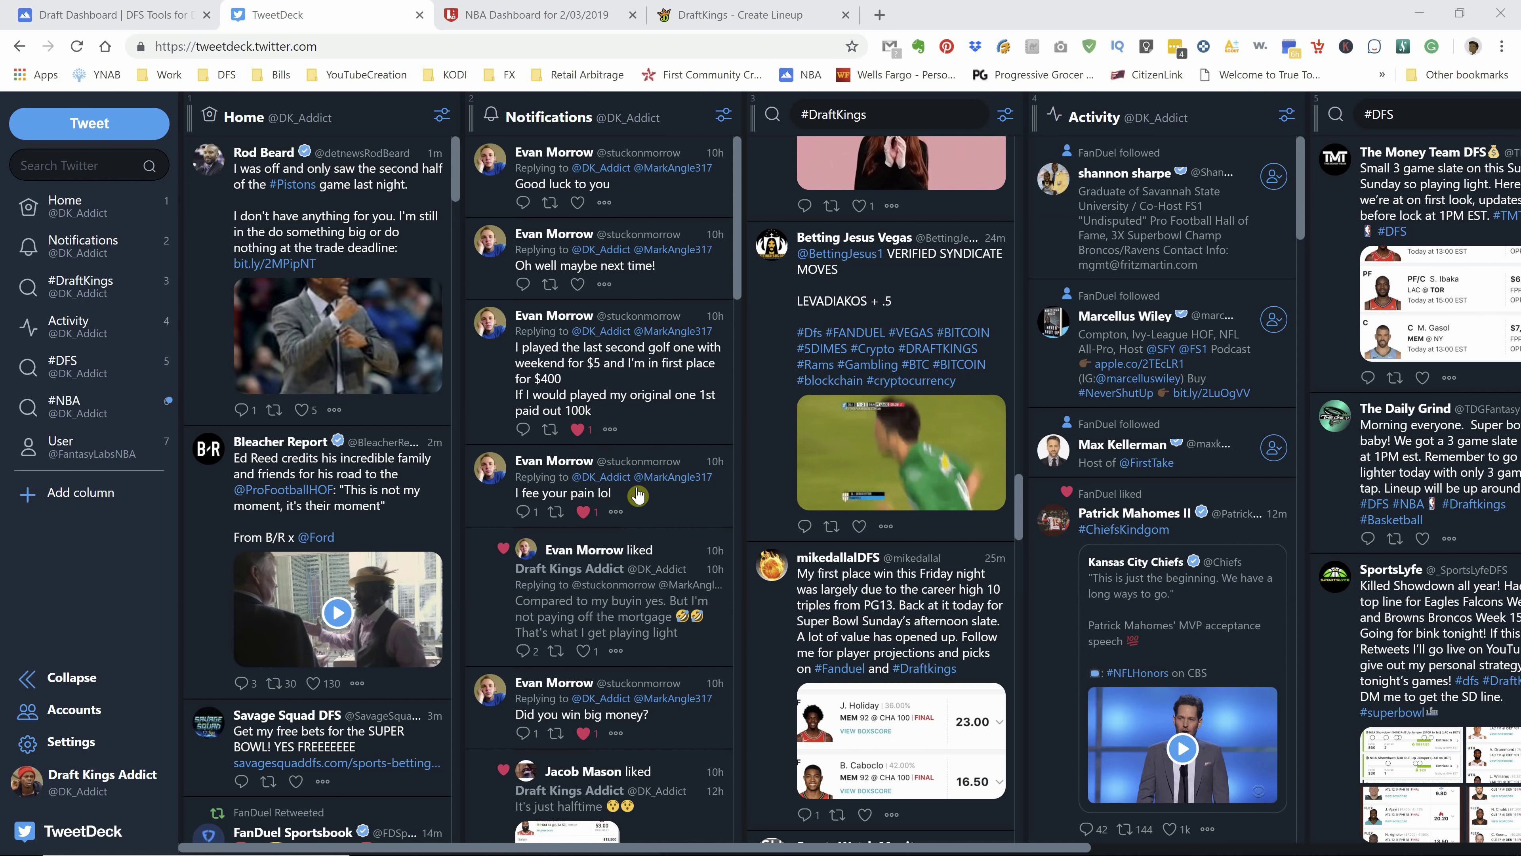
click(664, 649)
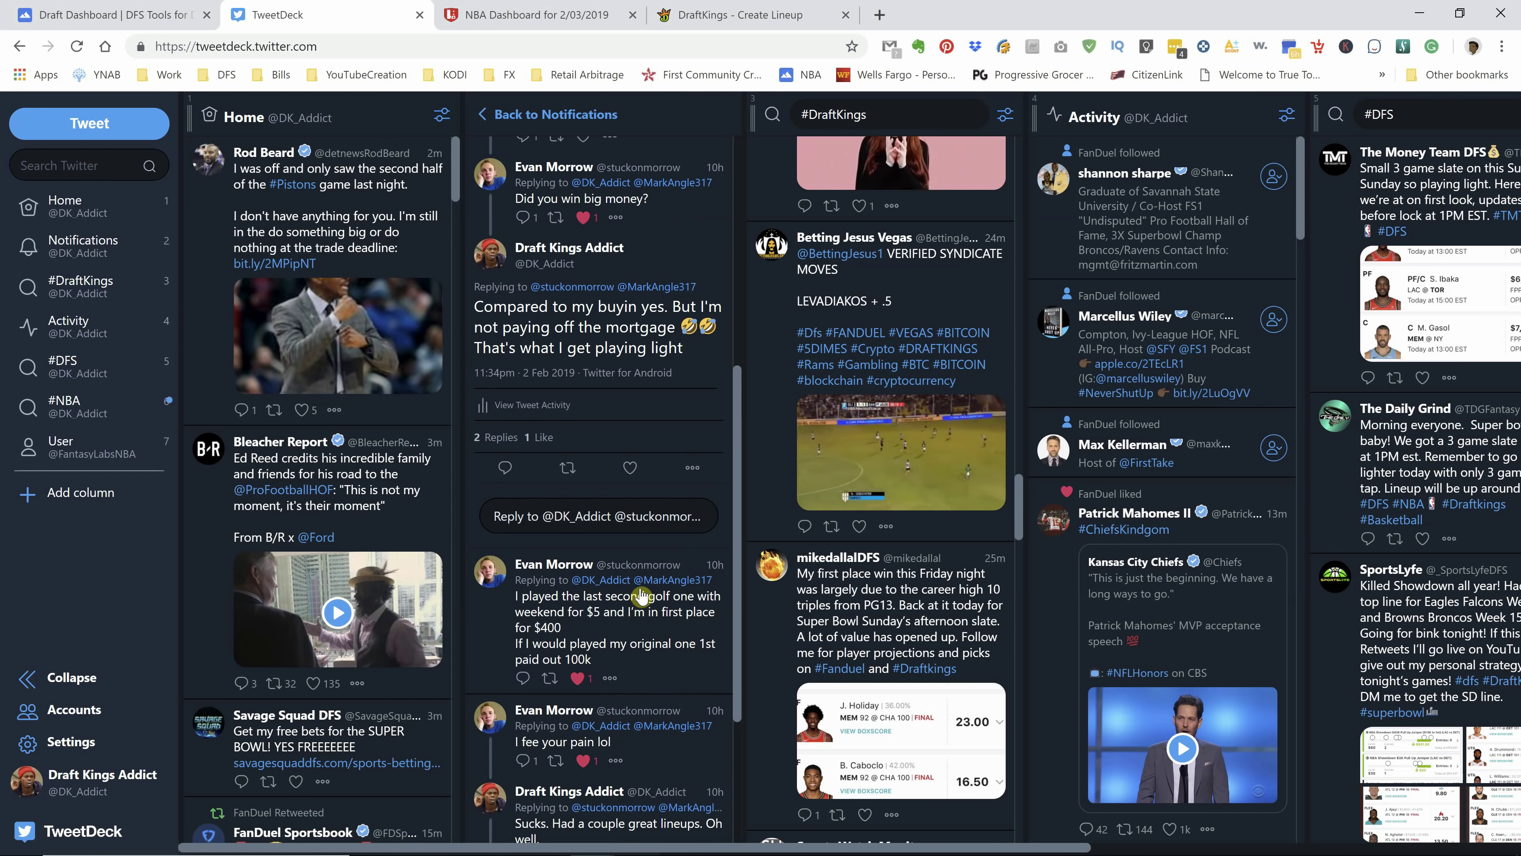
scroll(641, 596, down, 4)
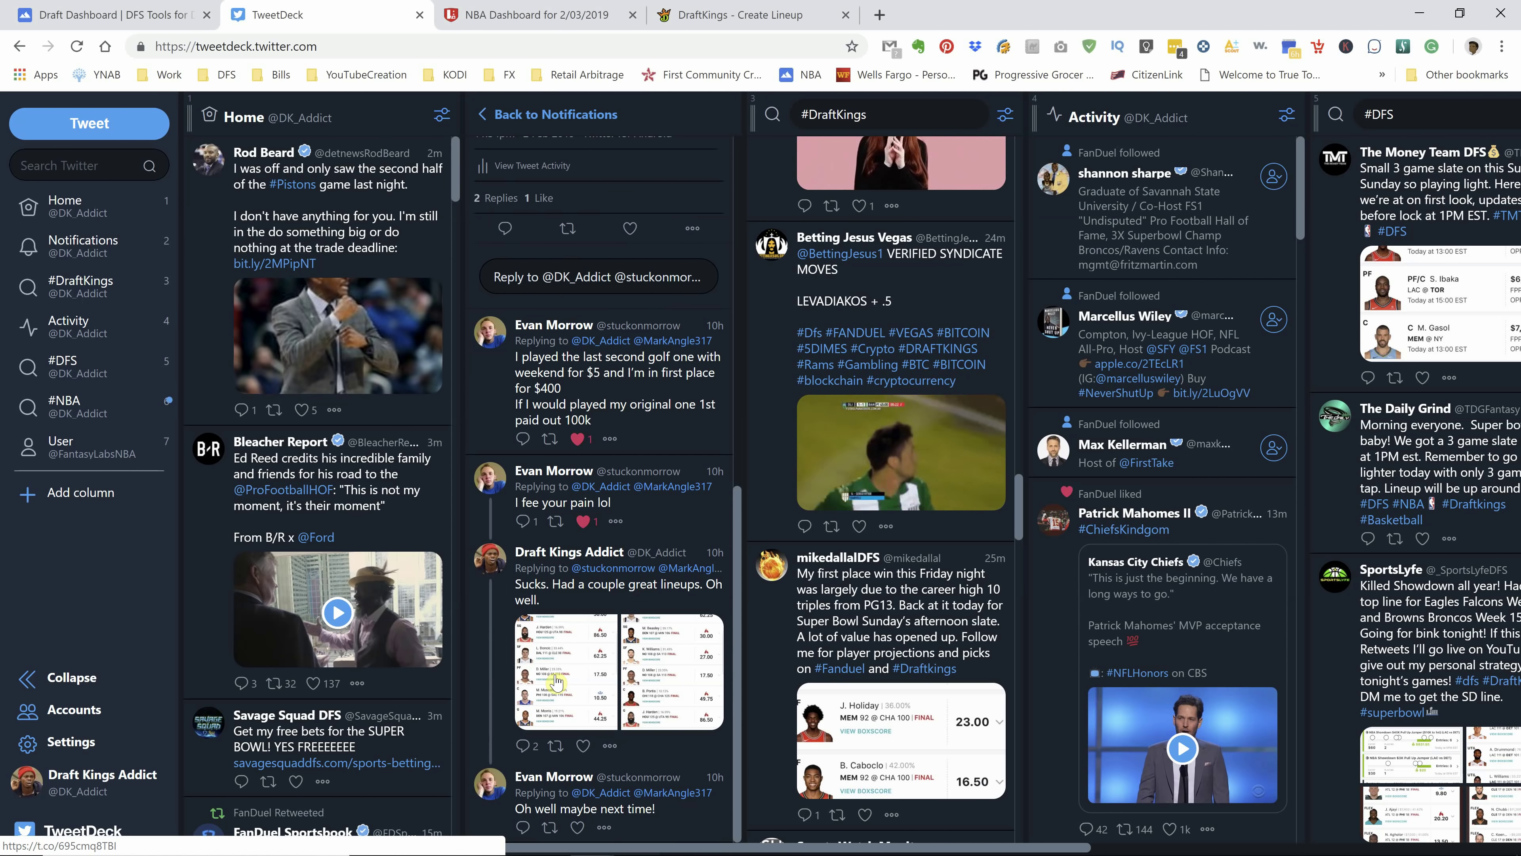
- Enlarge the reply's screenshots and compare the 328.00 and 331.50 lineups, finishing on 331.50
click(556, 681)
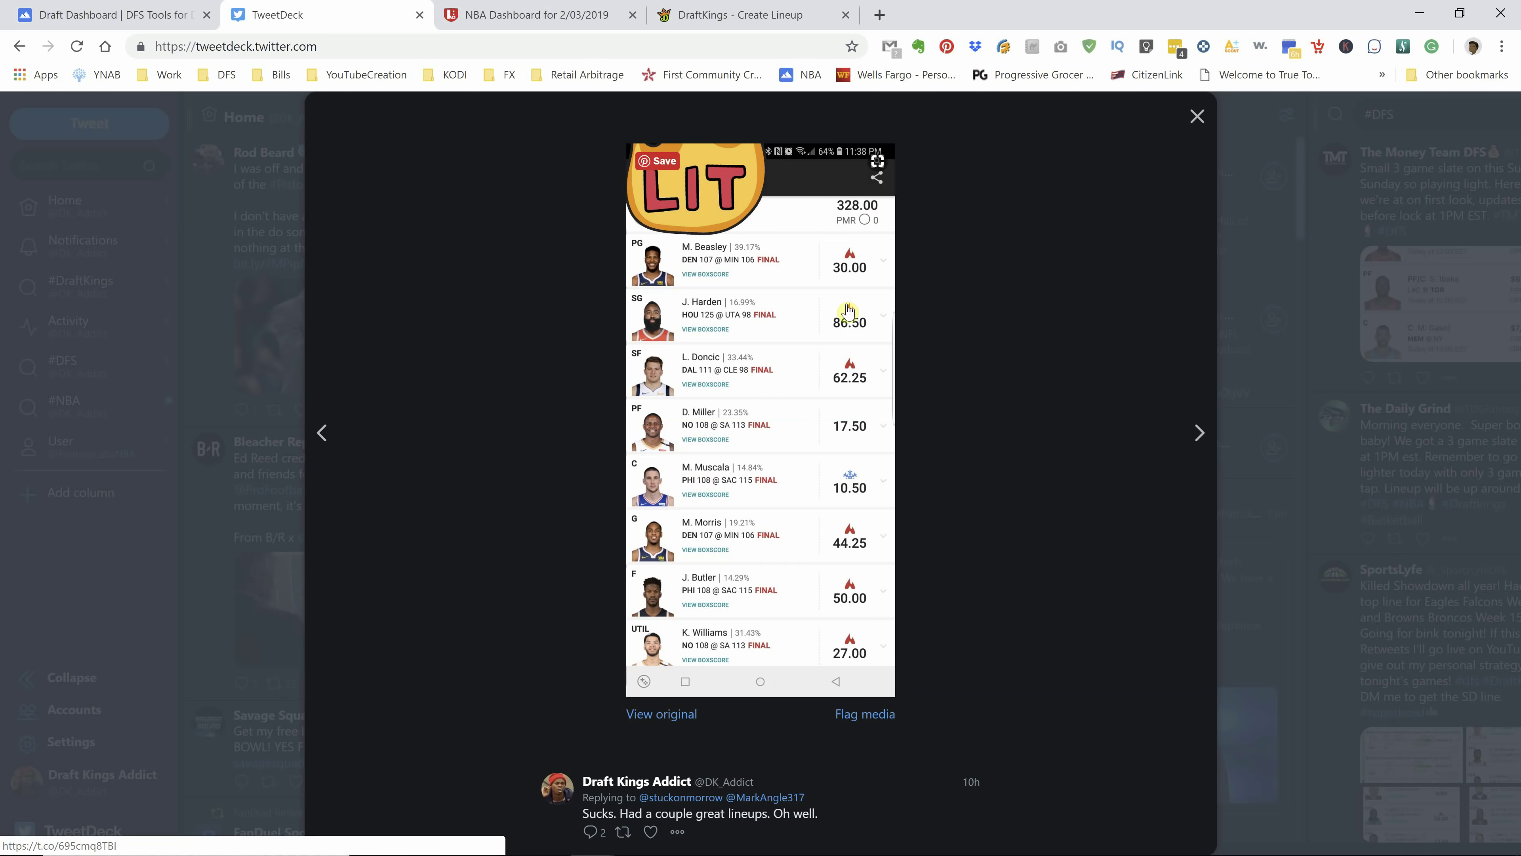
click(323, 434)
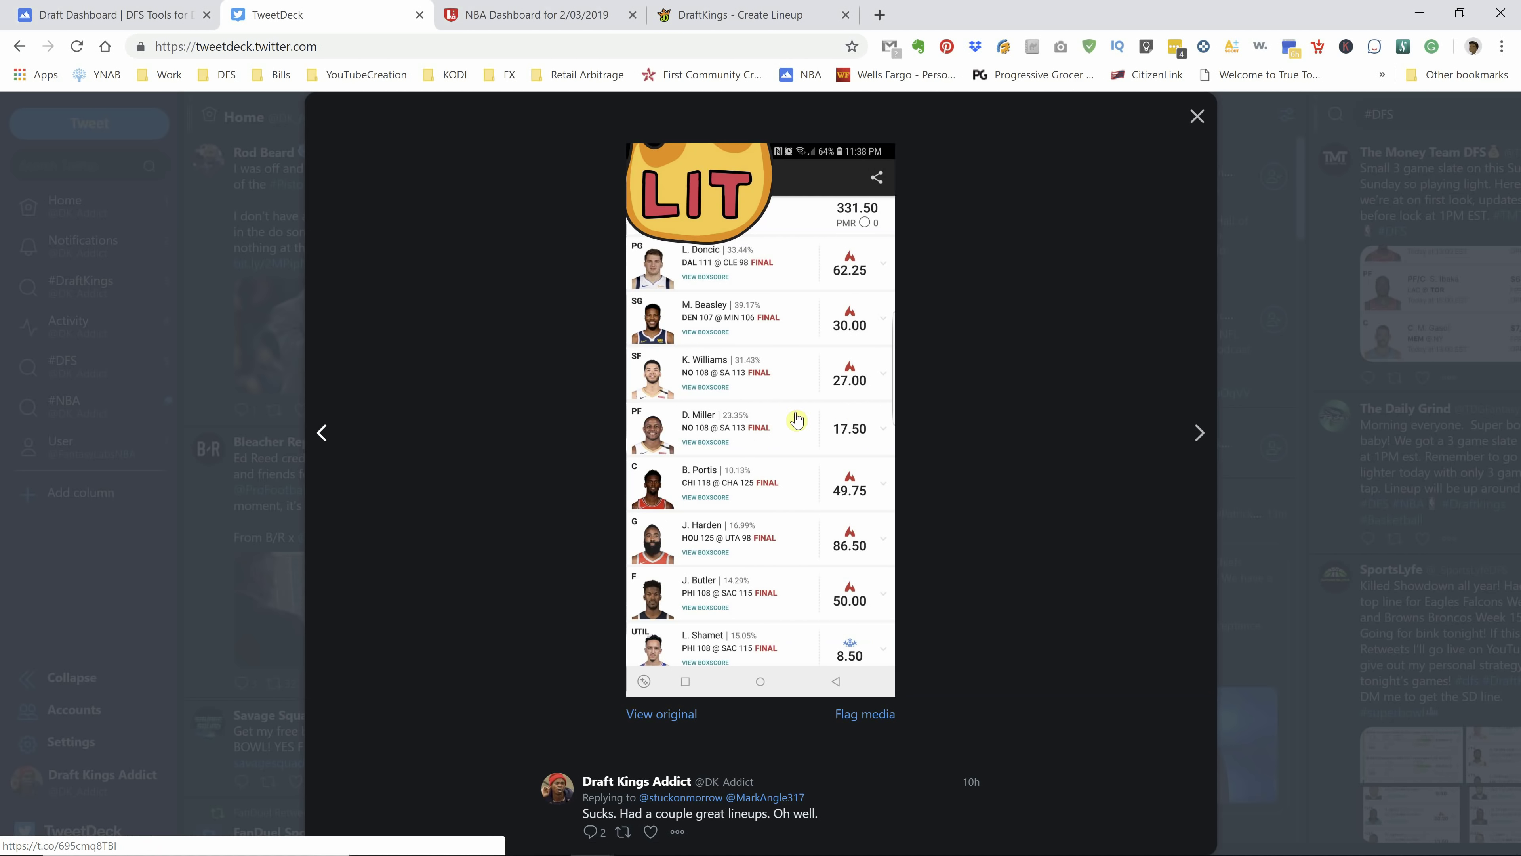
click(322, 435)
click(325, 435)
click(1202, 435)
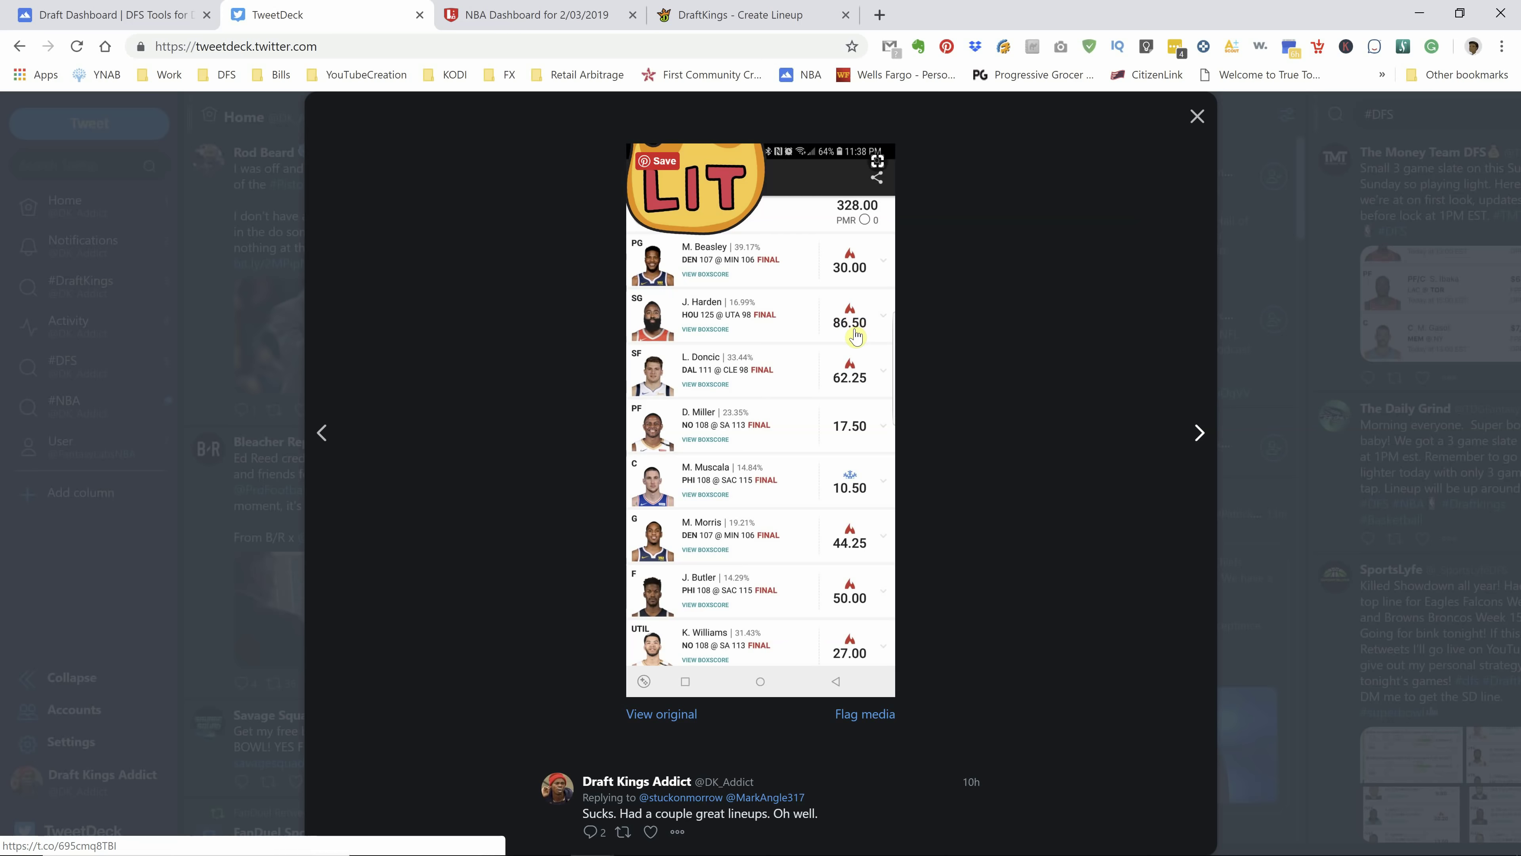
click(323, 436)
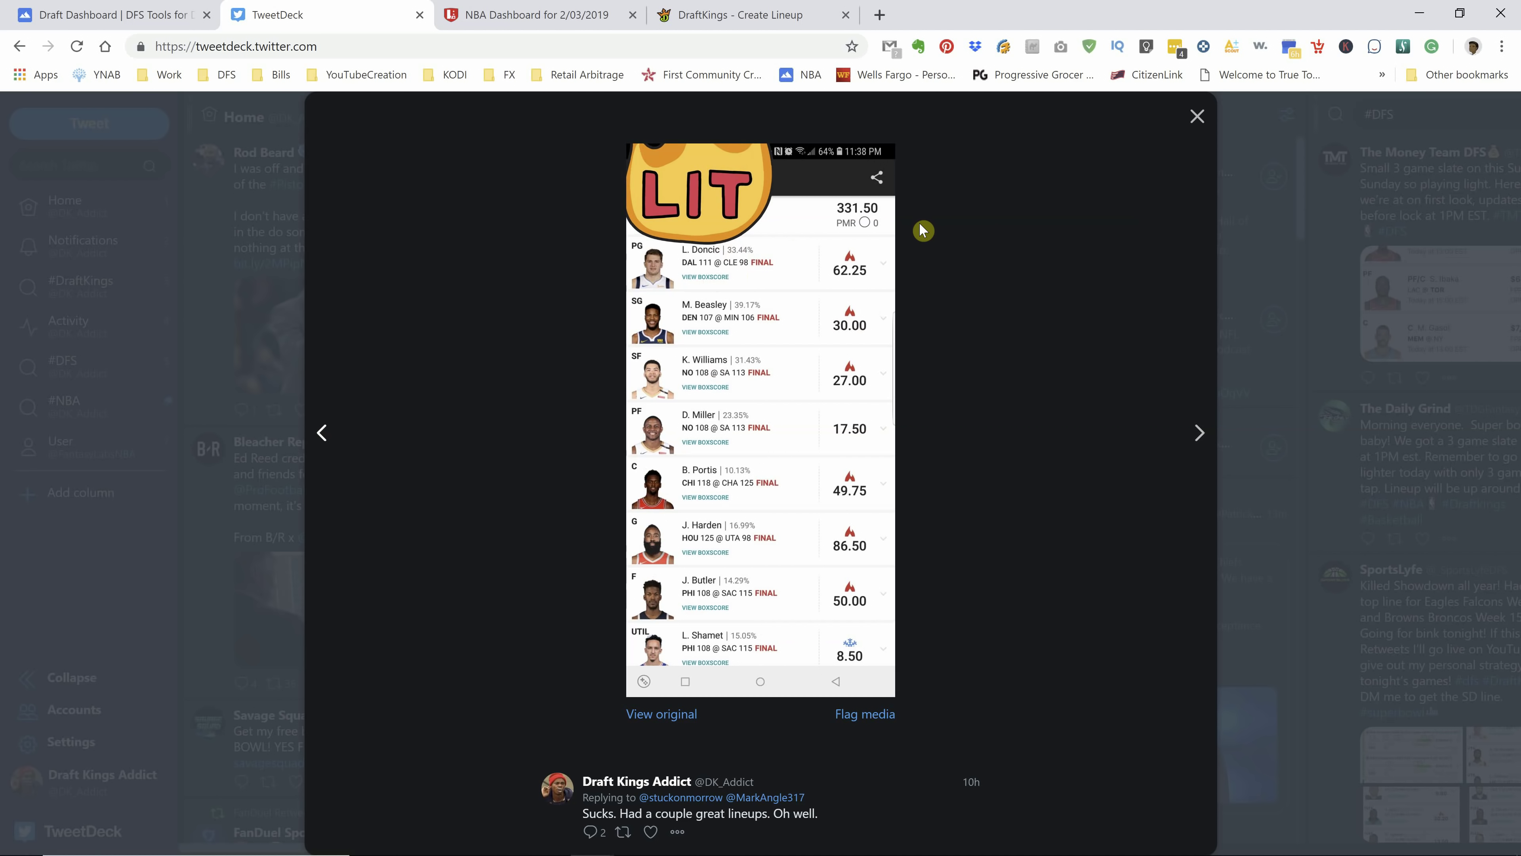
- Close the enlarged lineup image and go to the Draft Dashboard NBA dashboard
click(1197, 117)
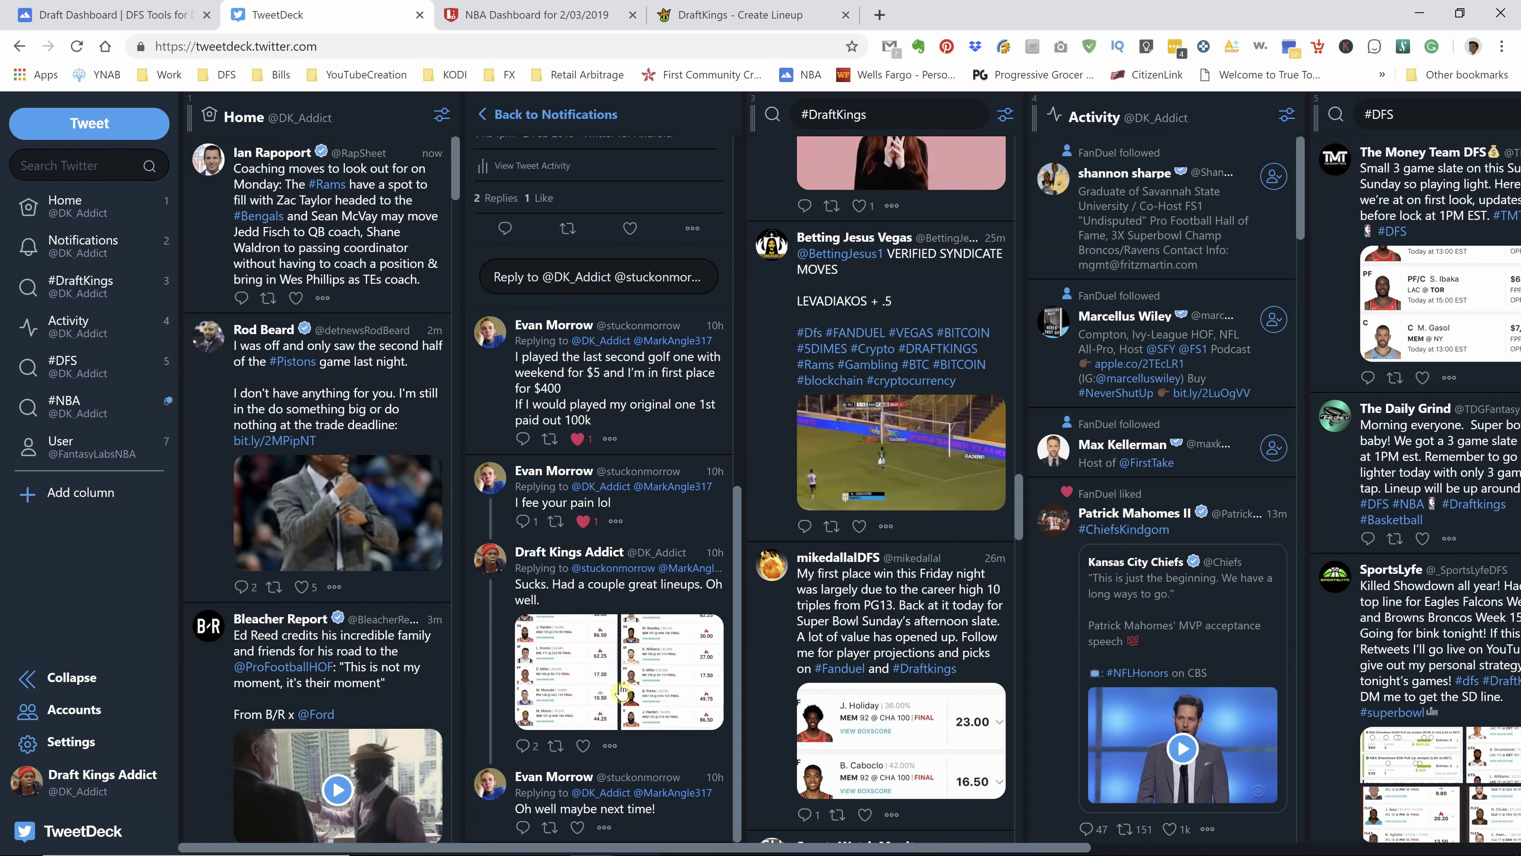
scroll(575, 509, up, 10)
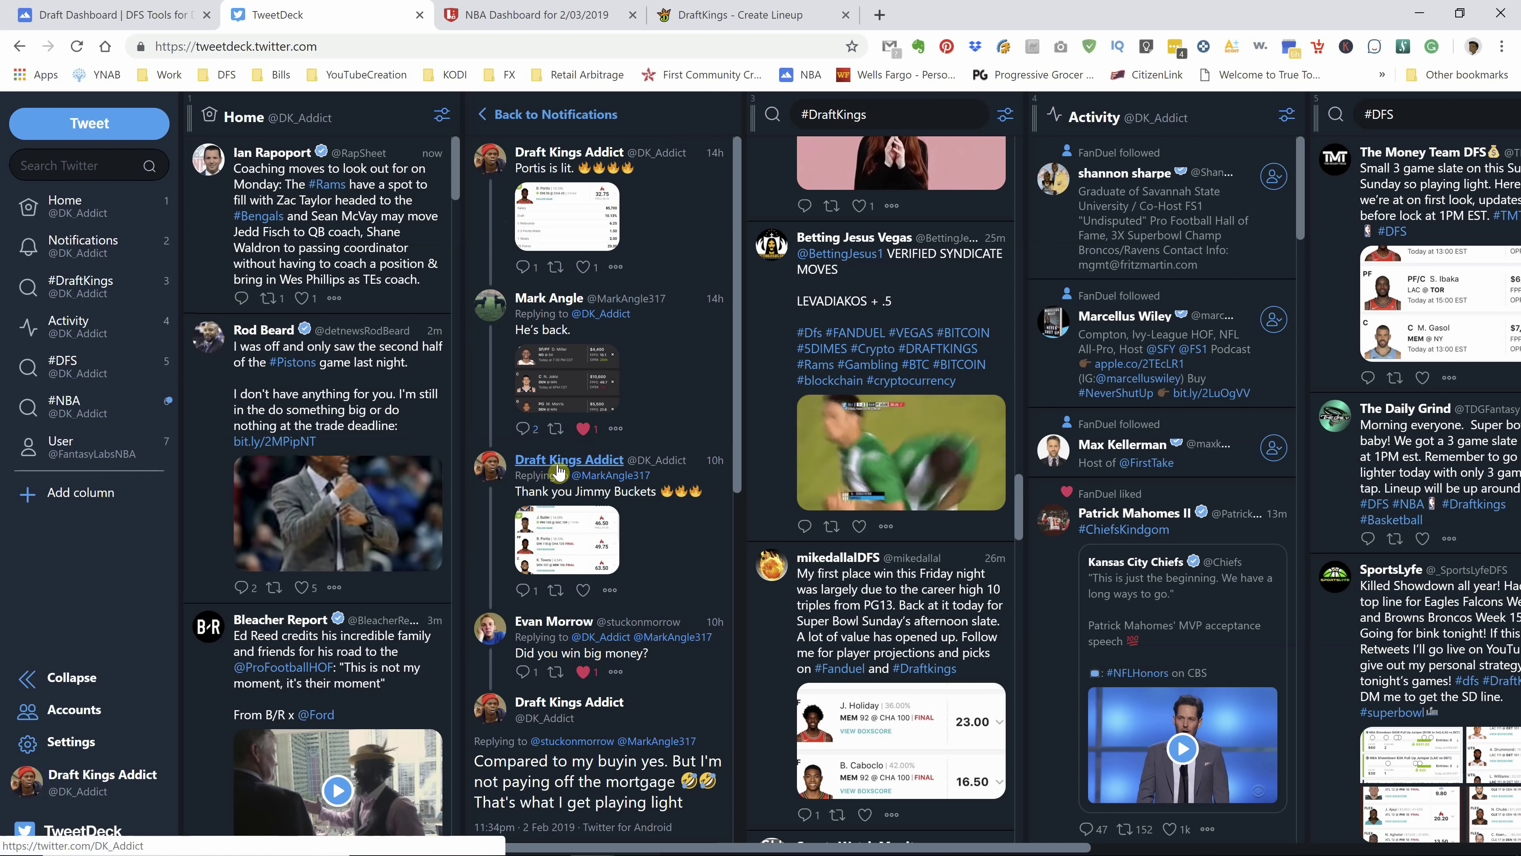
click(143, 17)
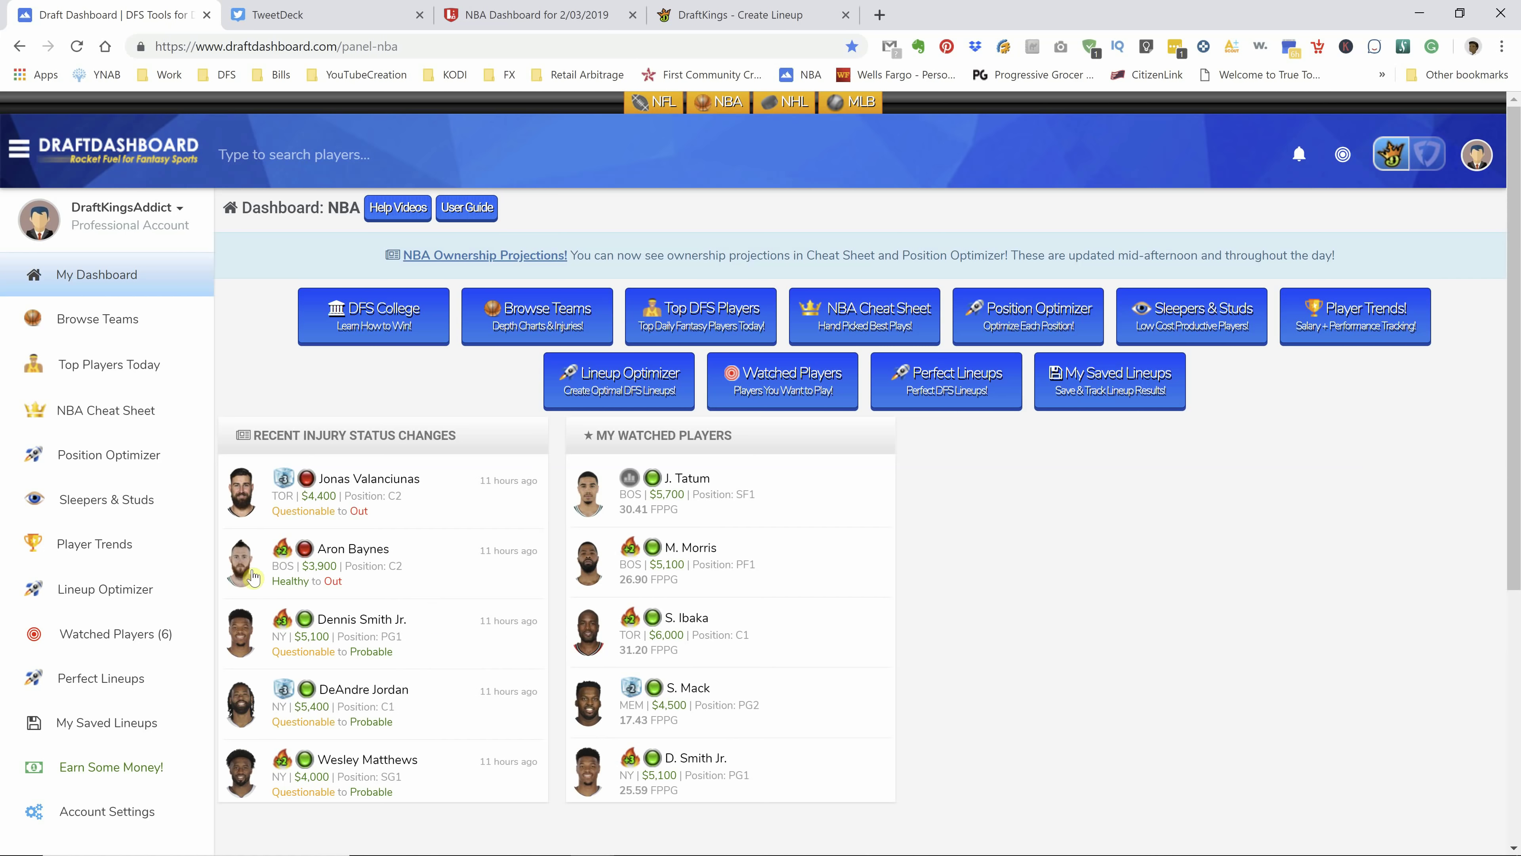
- Open the NBA Position Optimizer on the Main 1:00pm (3 Games) slate
click(129, 455)
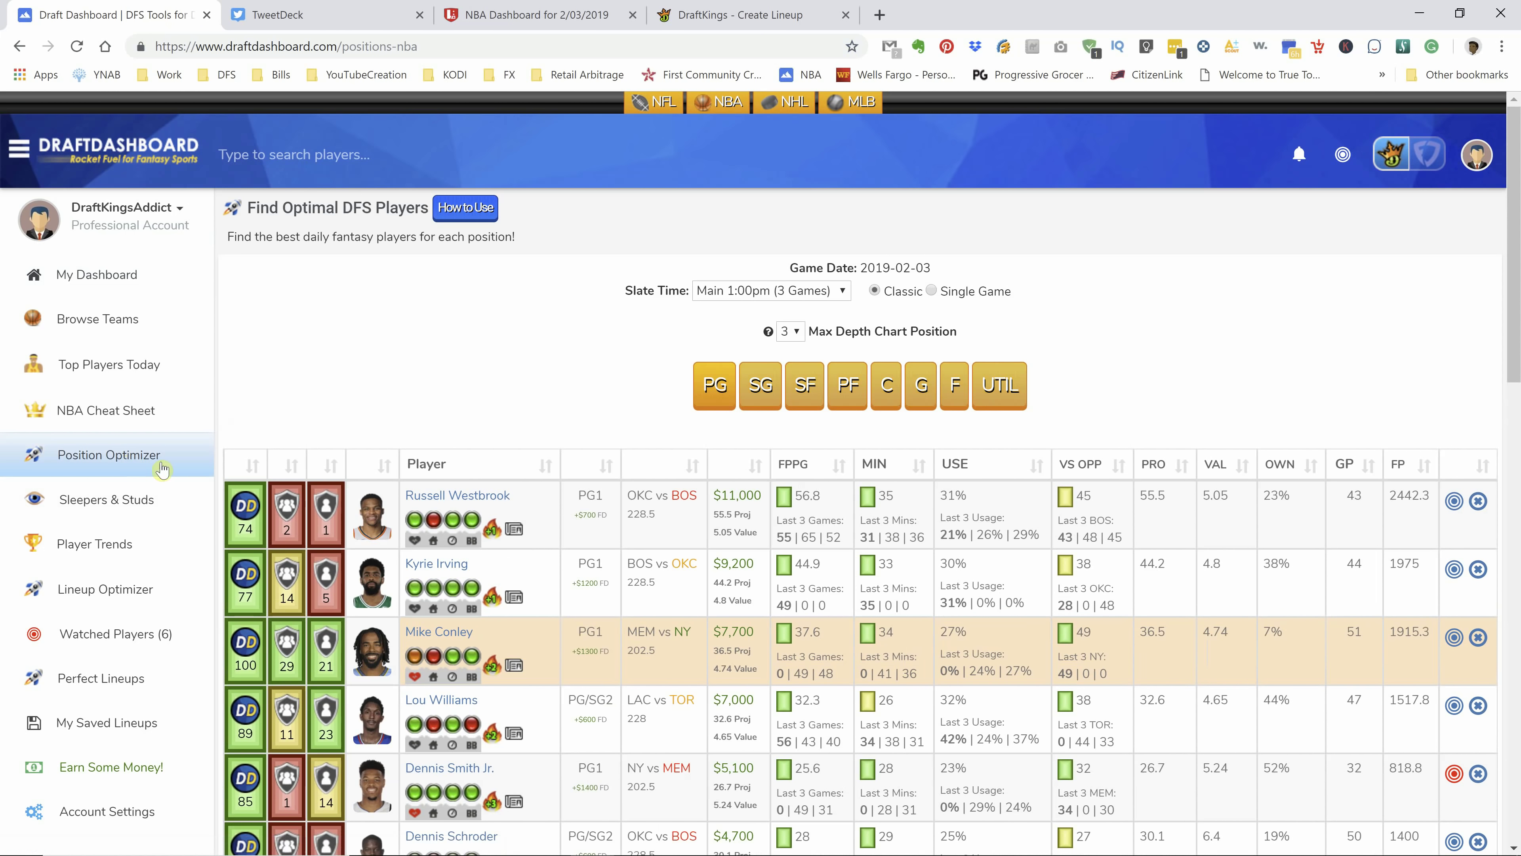
click(807, 292)
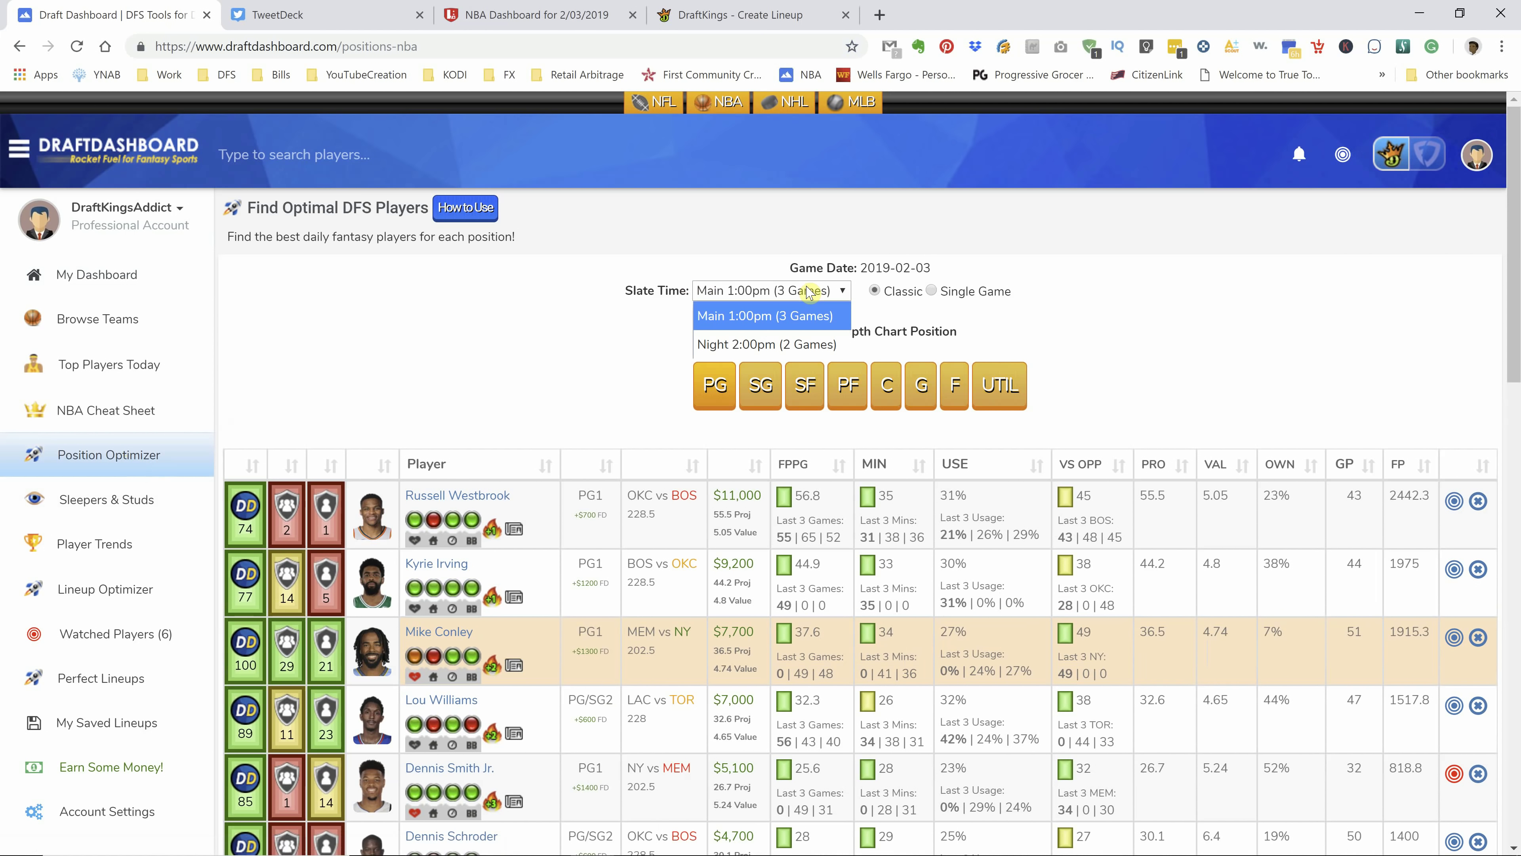
click(534, 339)
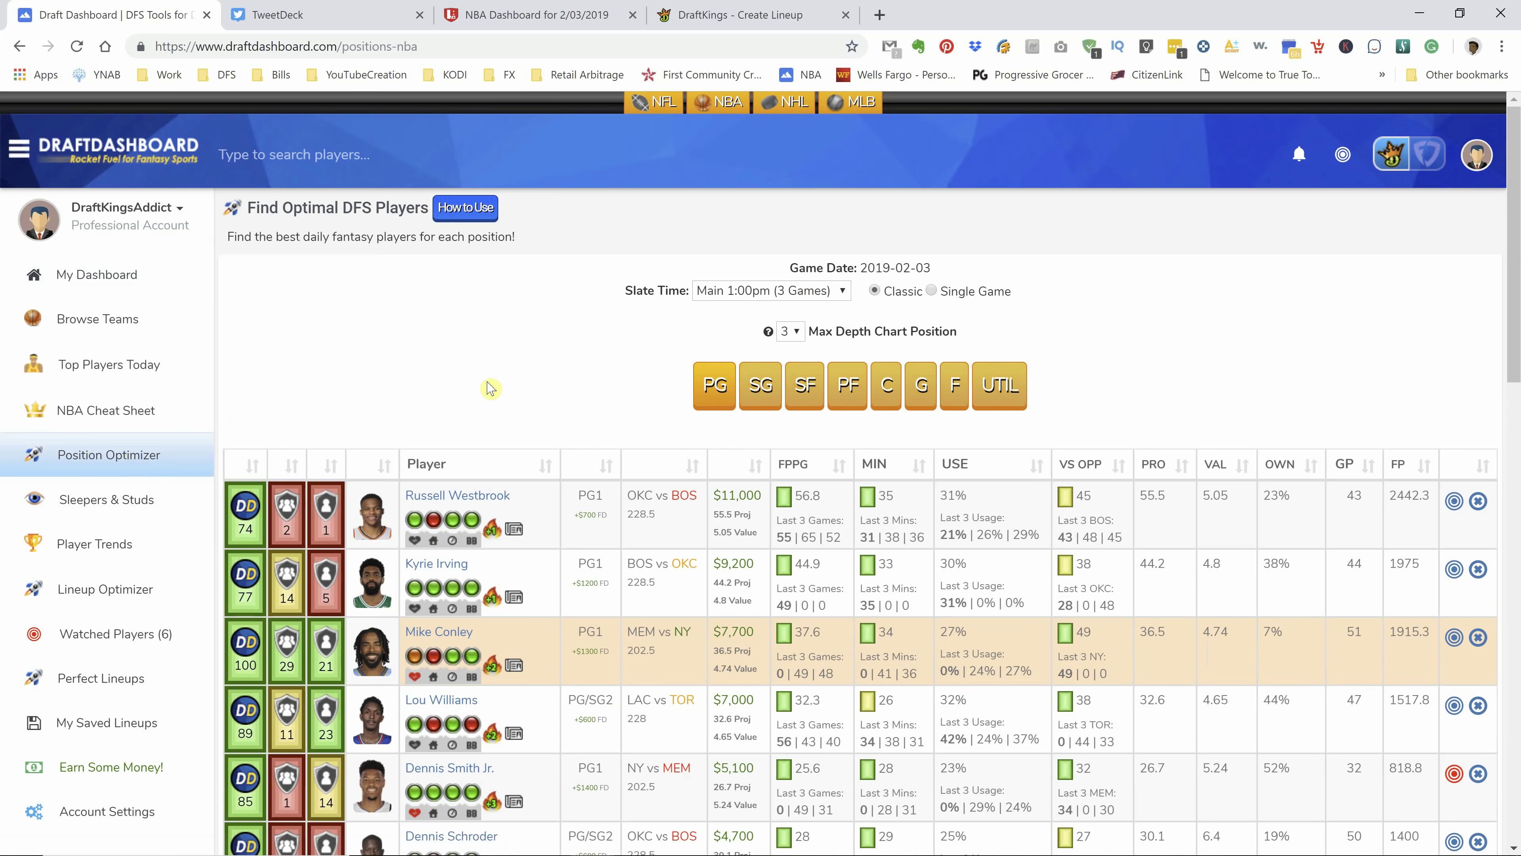
- Review the point guard table's projections, values and player stats
scroll(486, 384, down, 3)
scroll(508, 514, up, 3)
scroll(527, 401, down, 3)
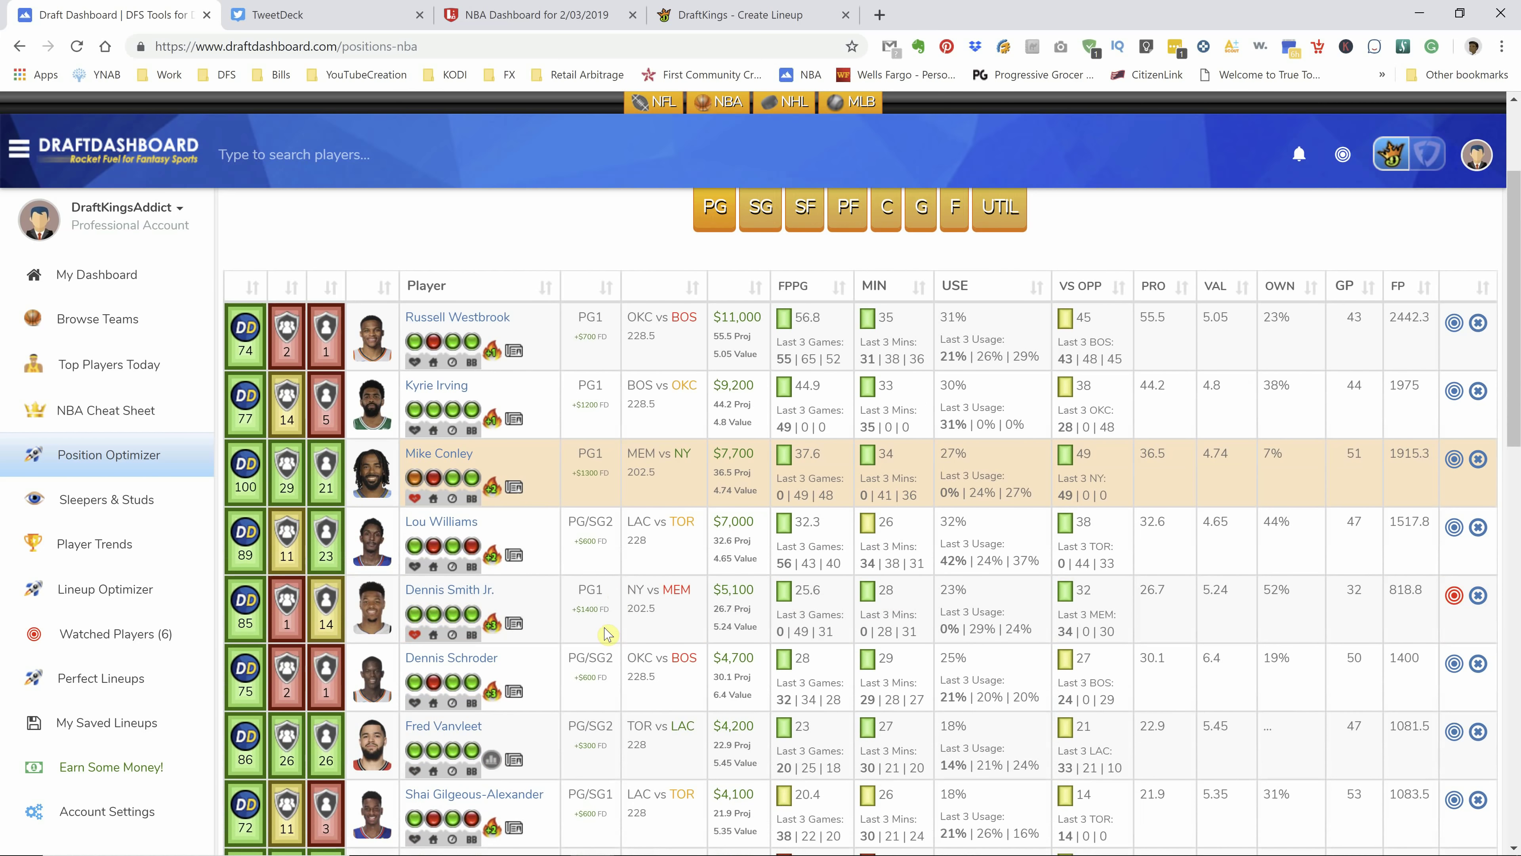
scroll(607, 634, up, 3)
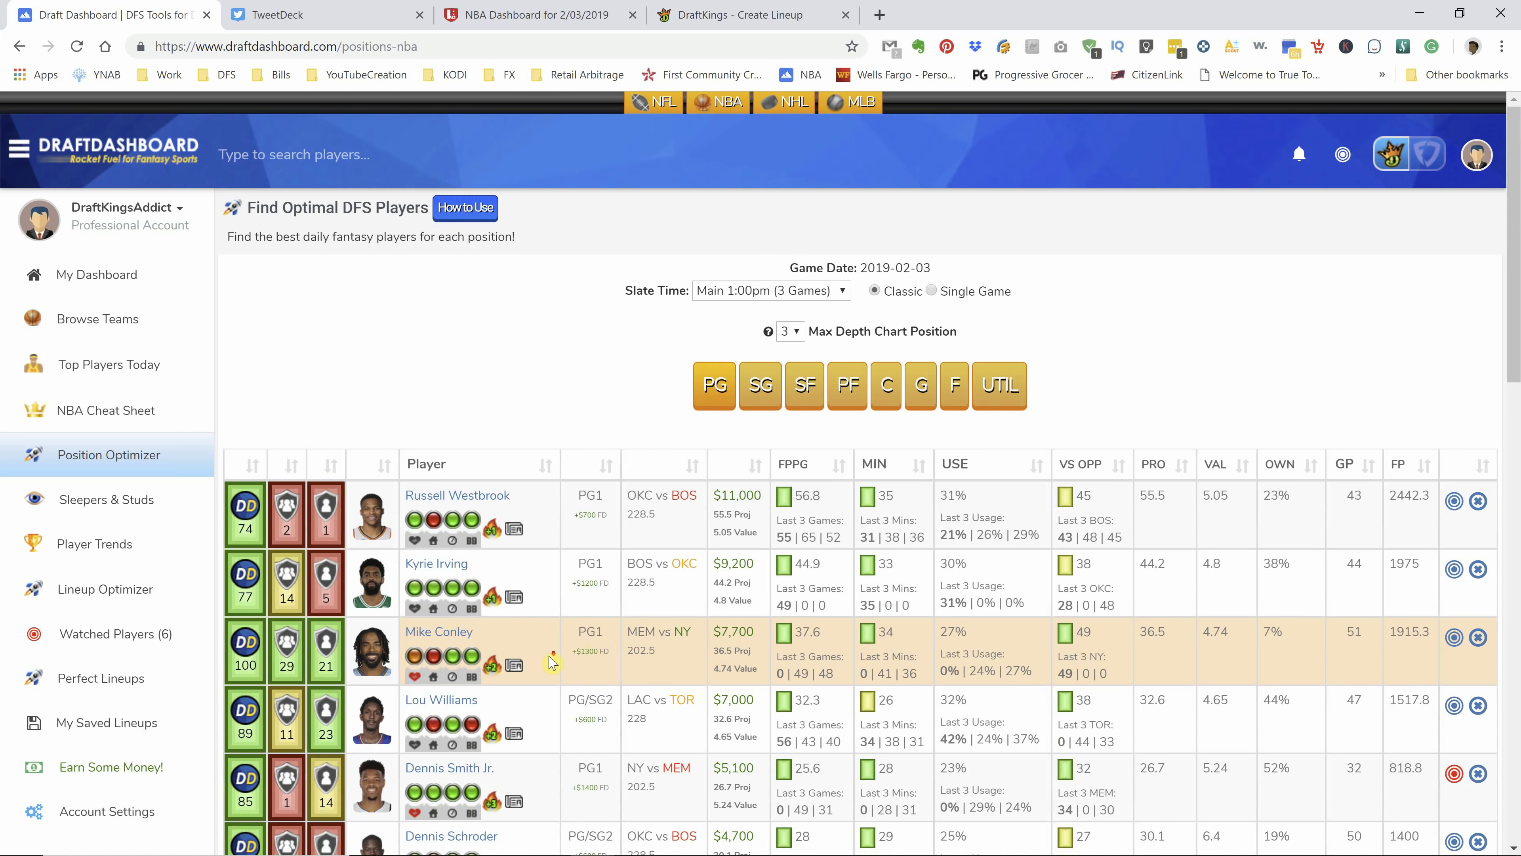
scroll(551, 661, down, 3)
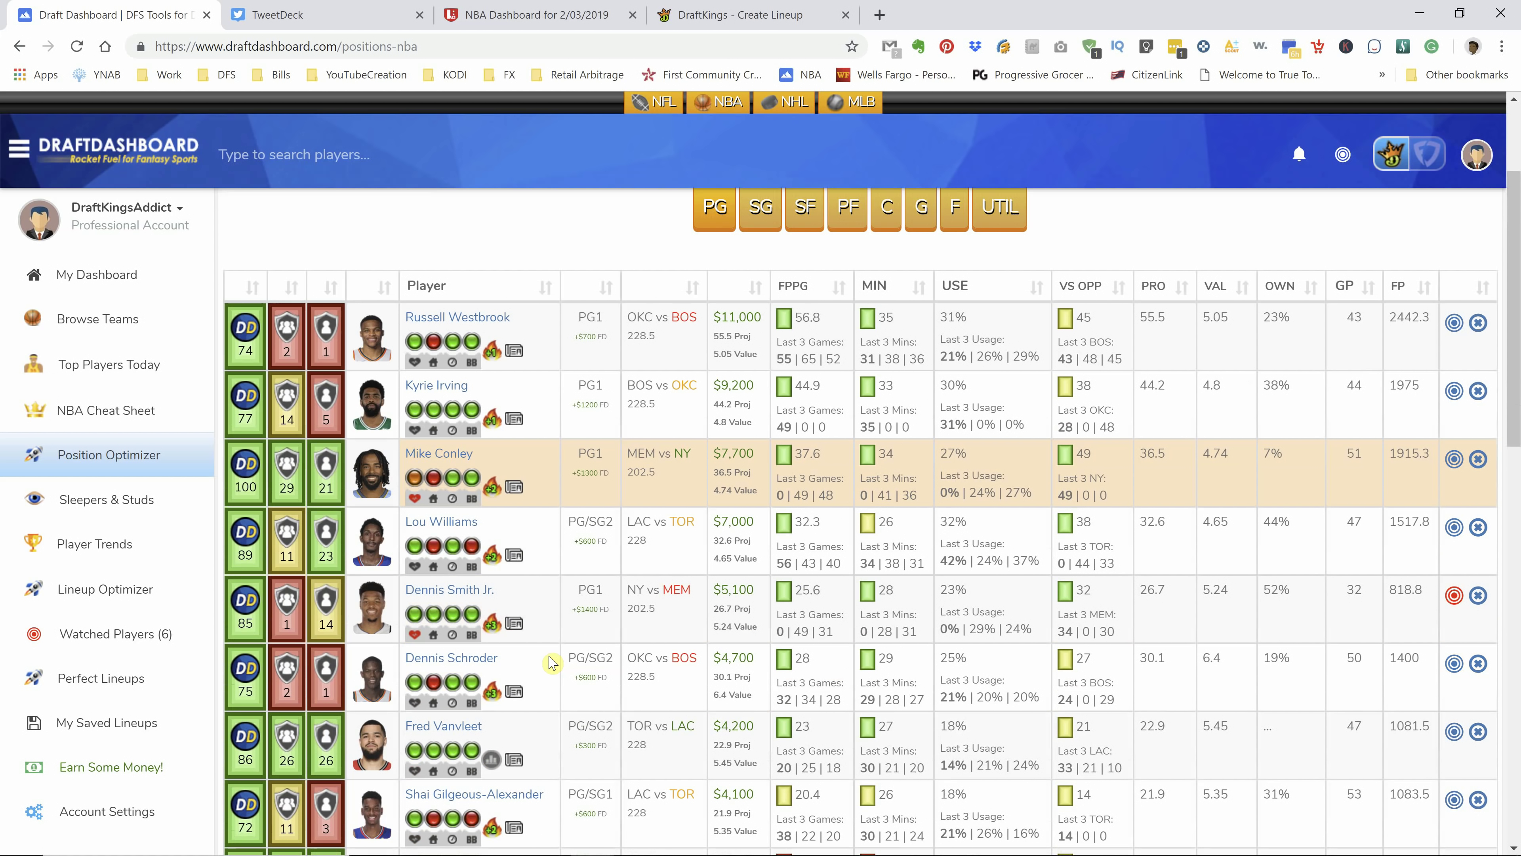
scroll(551, 662, down, 1)
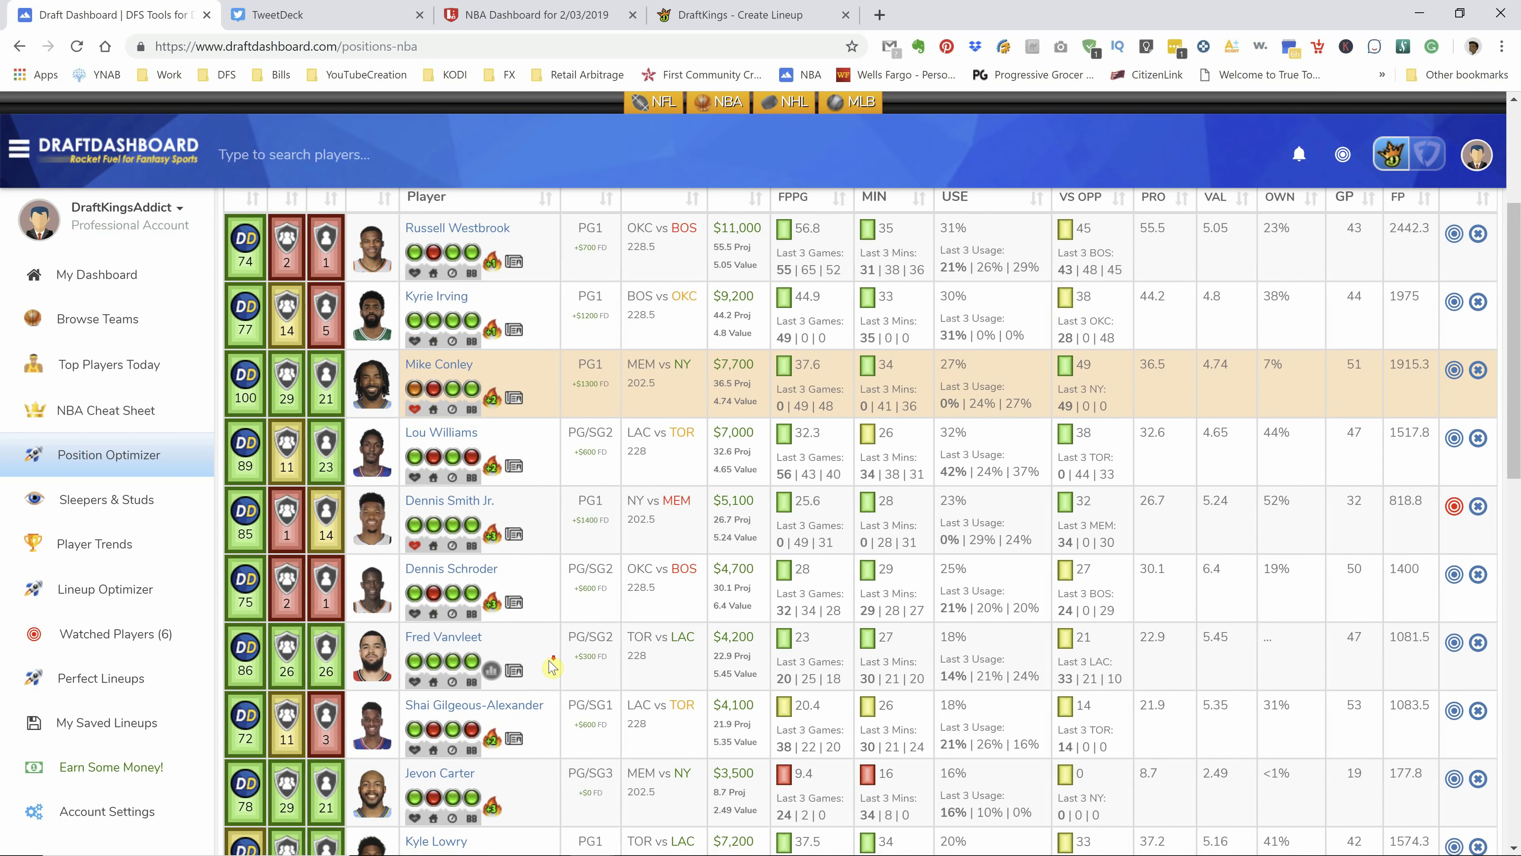
mouse_move(494, 542)
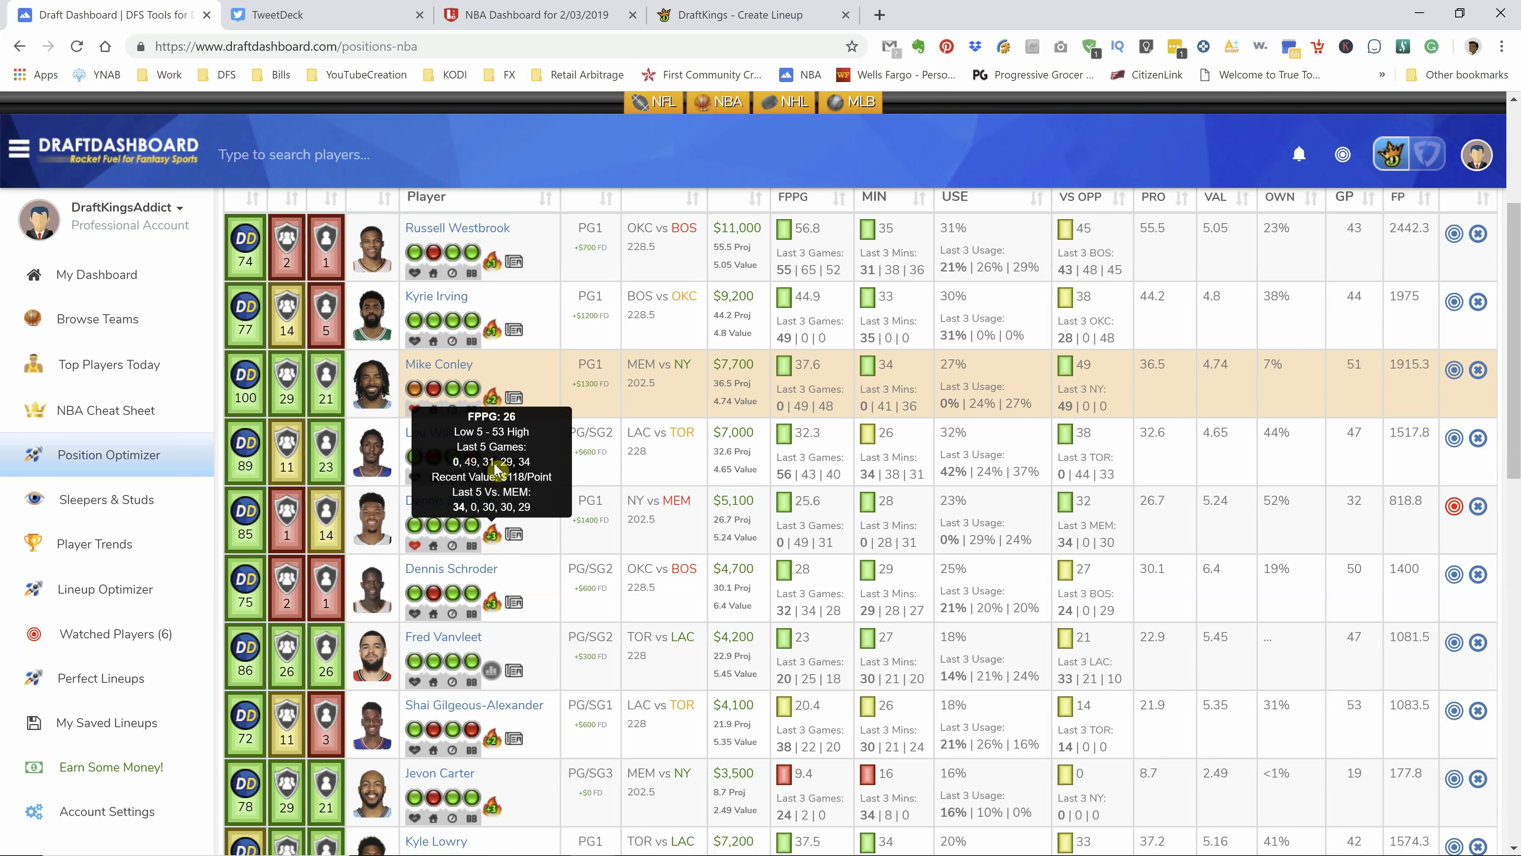
- Check the TweetDeck columns, then return to the Draft Dashboard position optimizer table
click(339, 23)
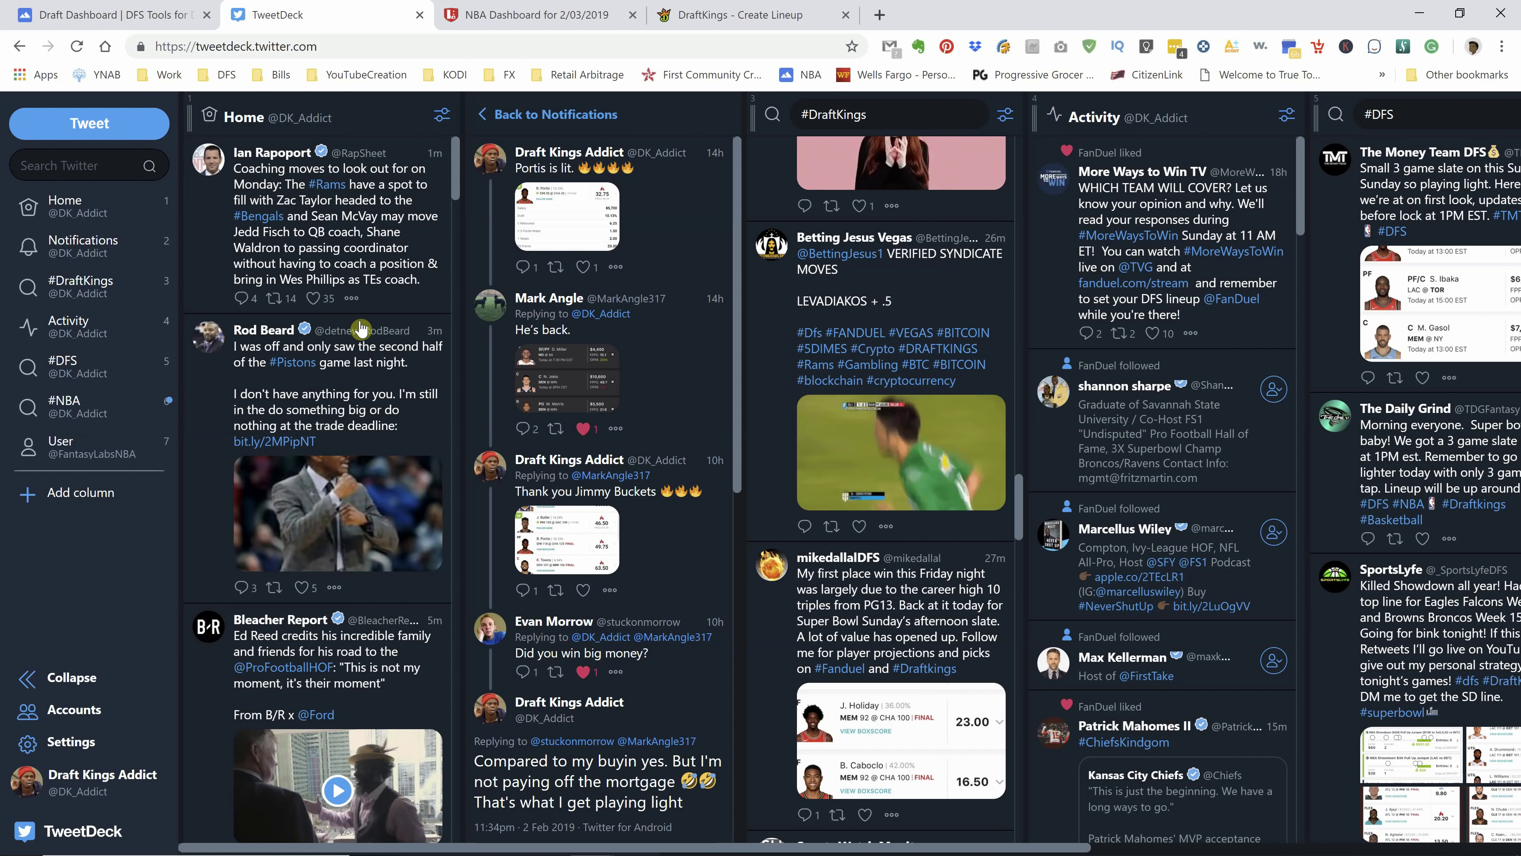
scroll(361, 330, right, 1)
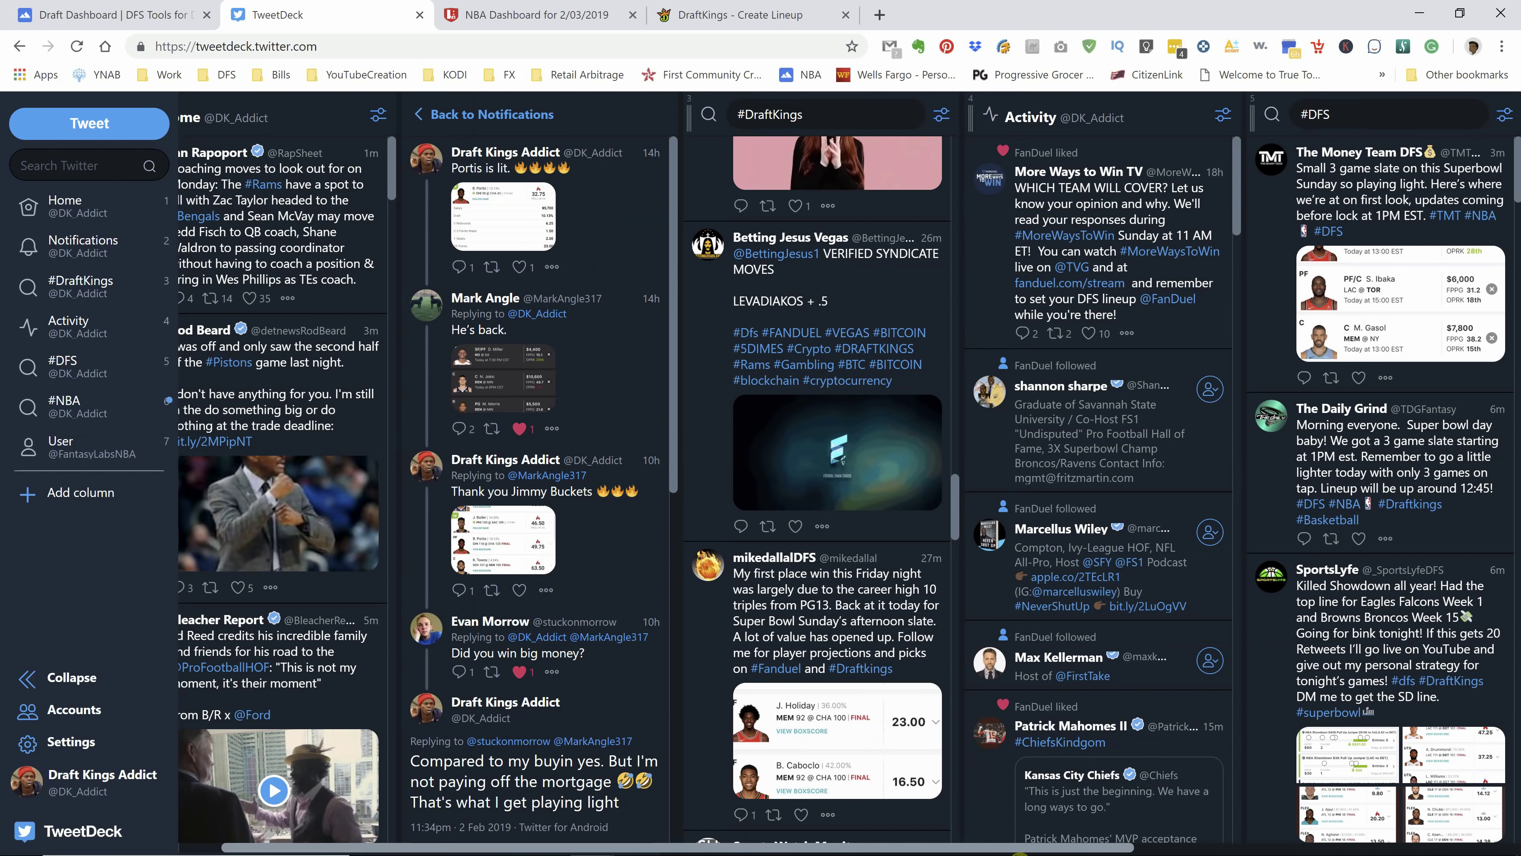
scroll(851, 479, right, 5)
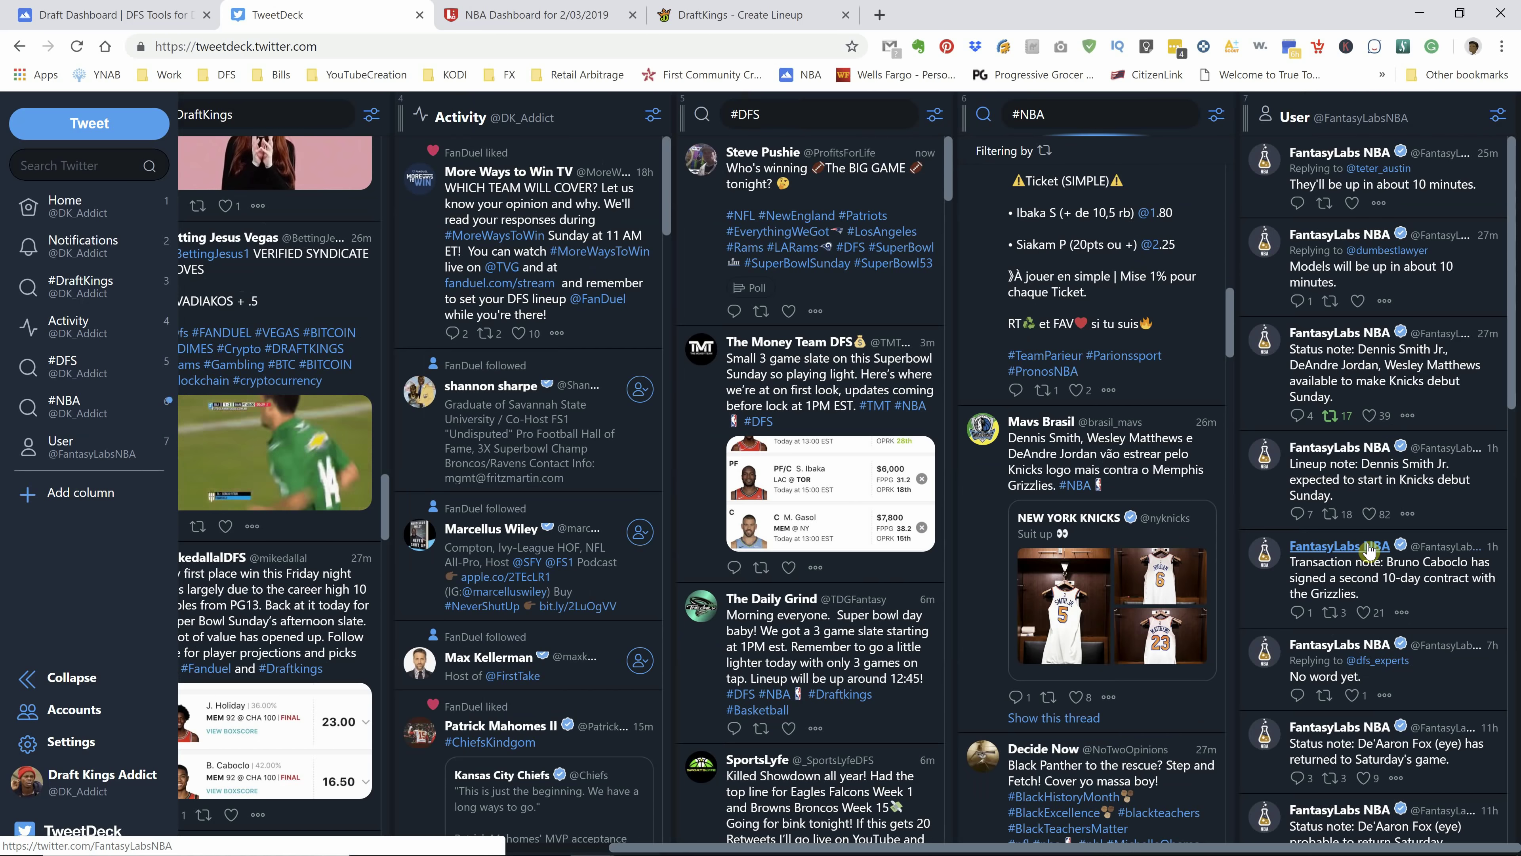
click(143, 26)
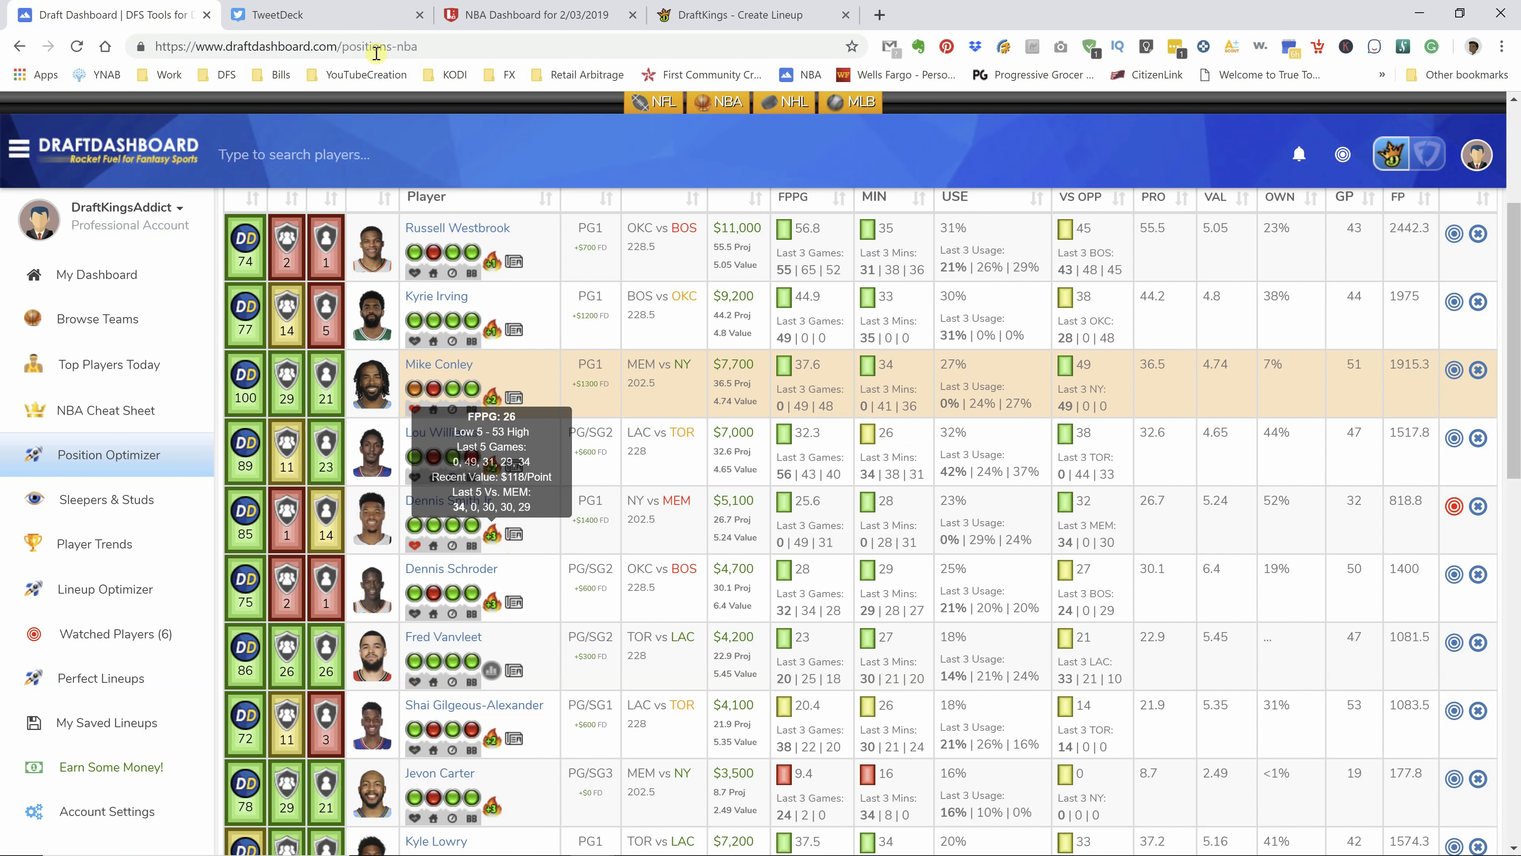
click(527, 24)
scroll(338, 555, down, 1)
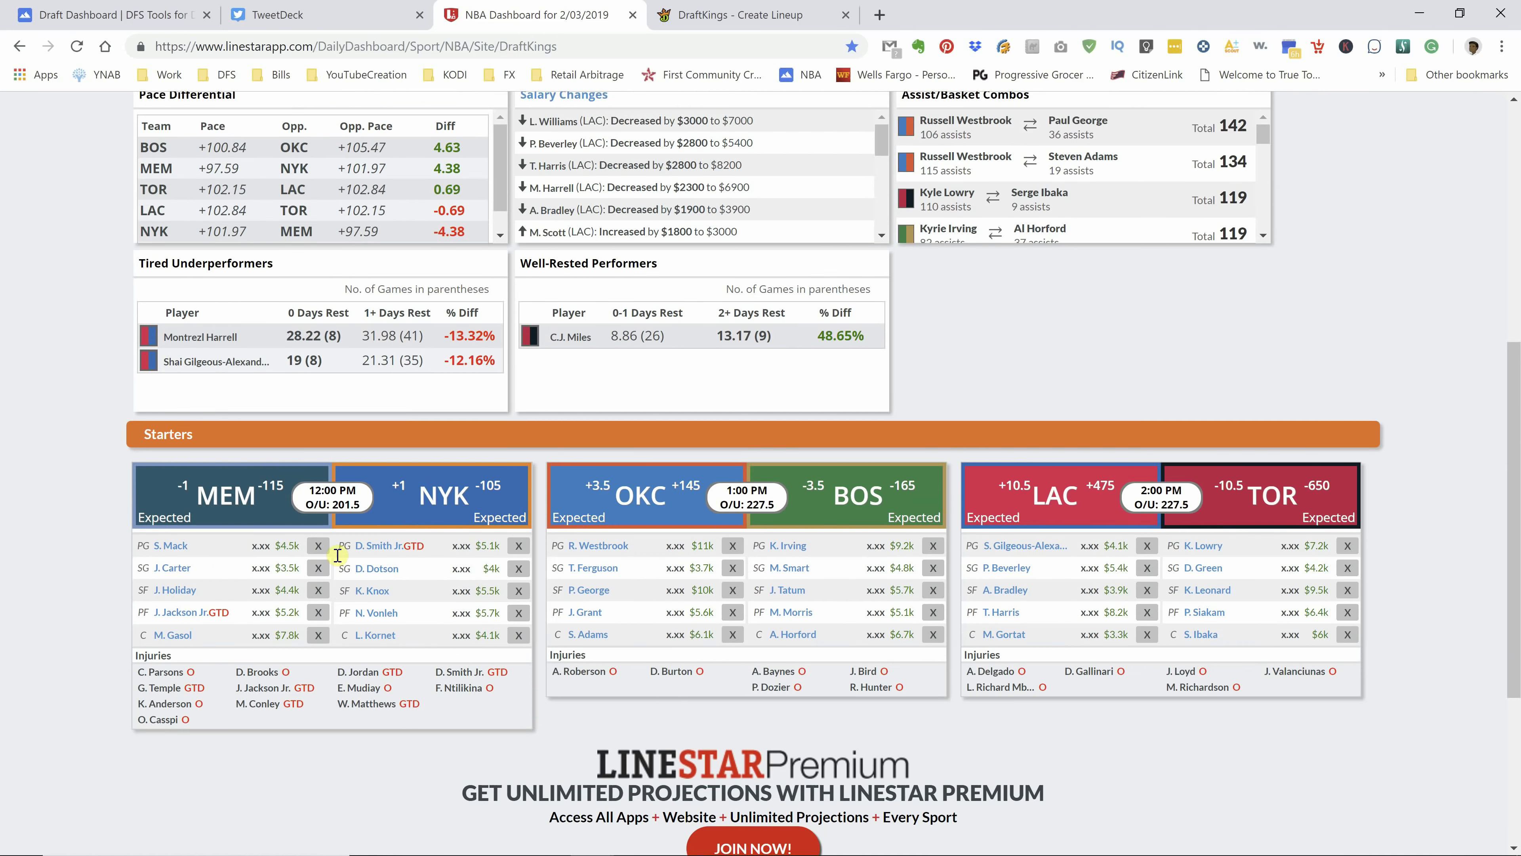
scroll(347, 746, up, 5)
scroll(405, 531, down, 4)
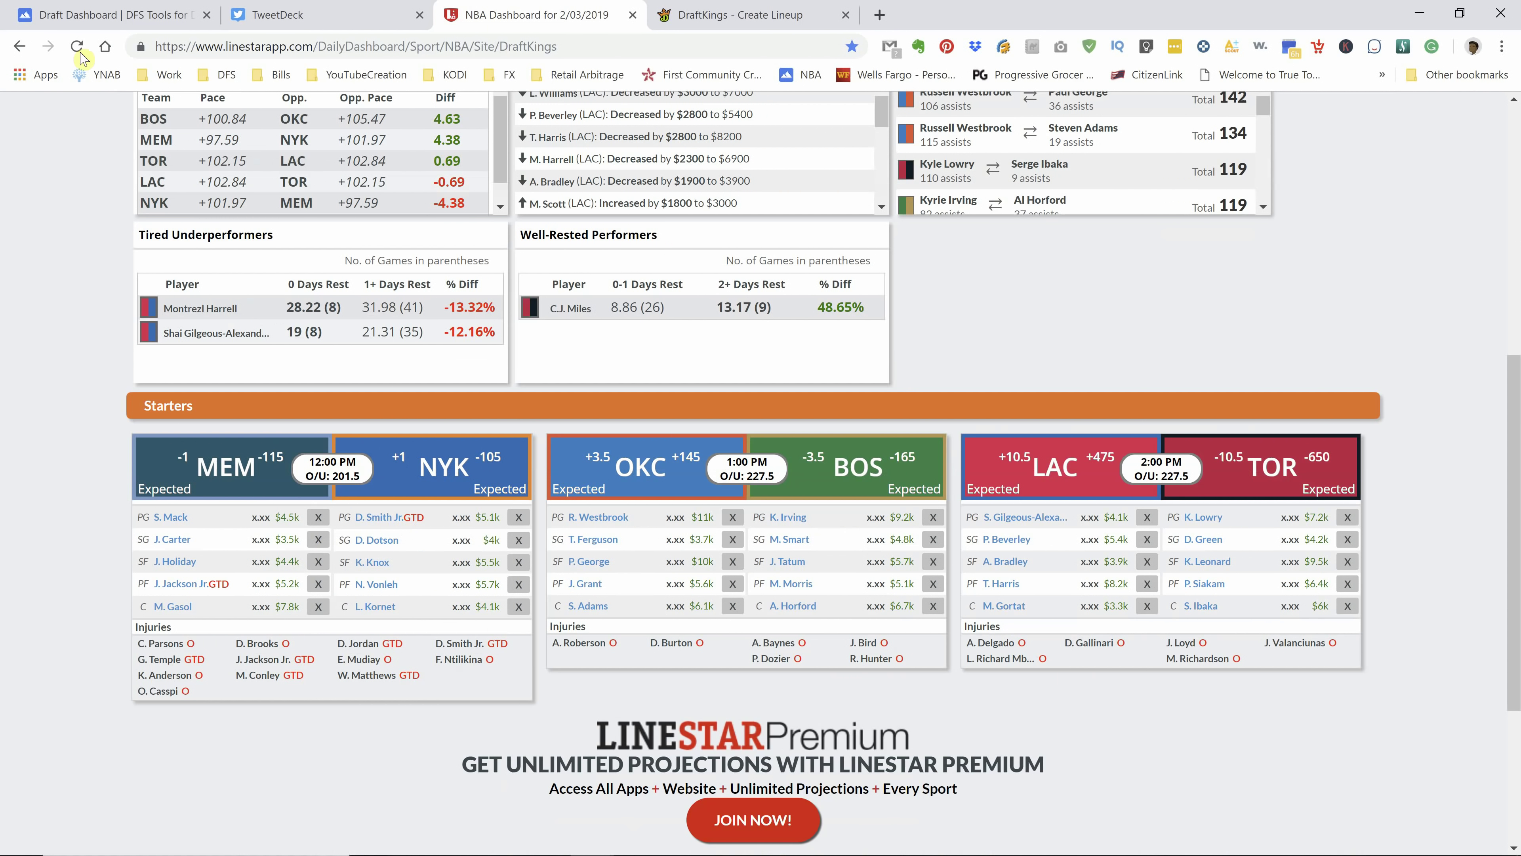
click(90, 16)
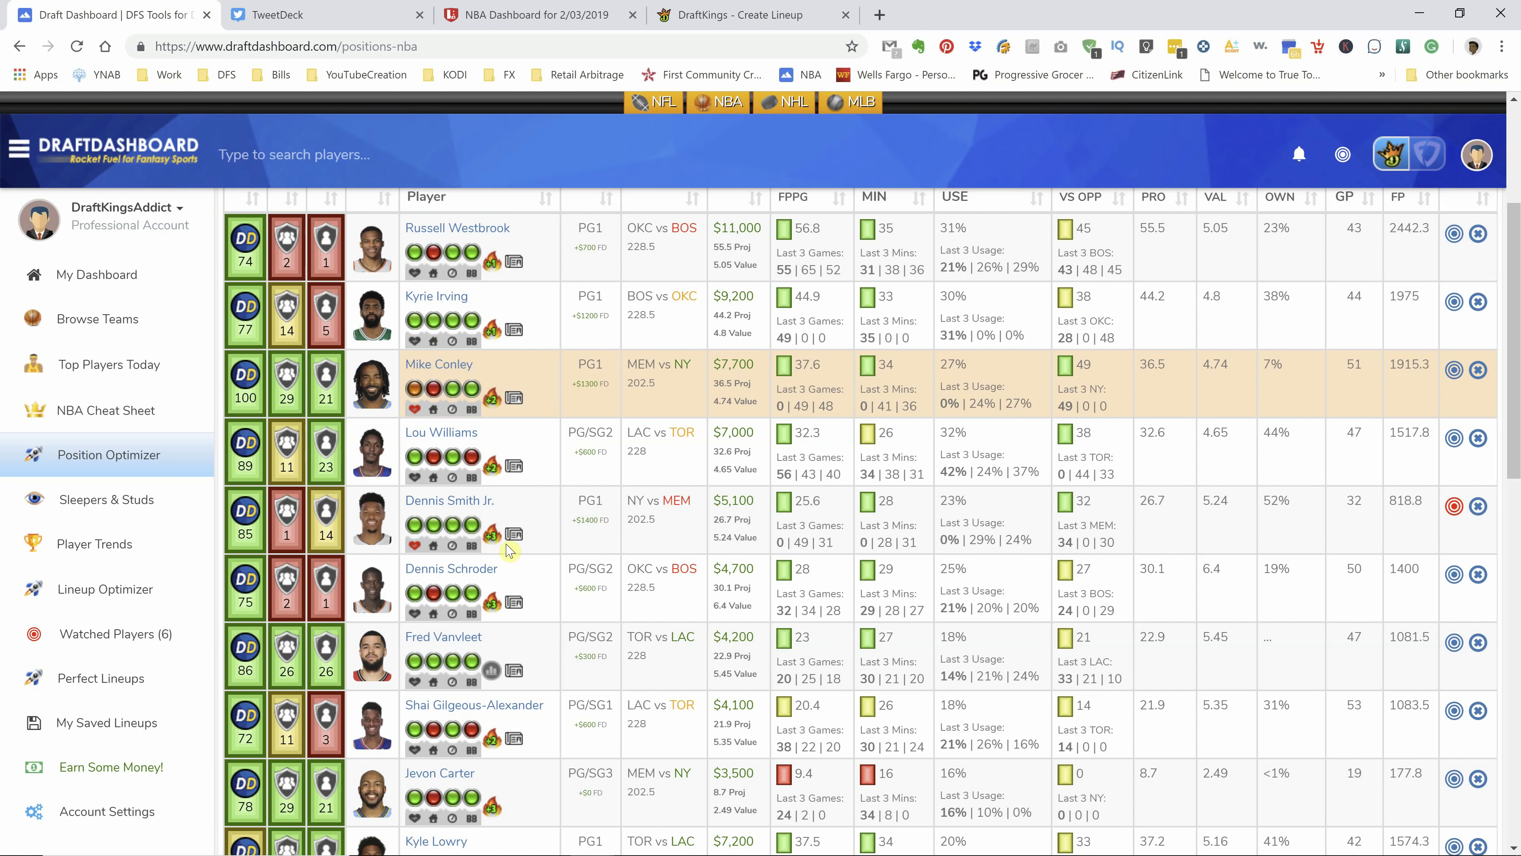
mouse_move(496, 538)
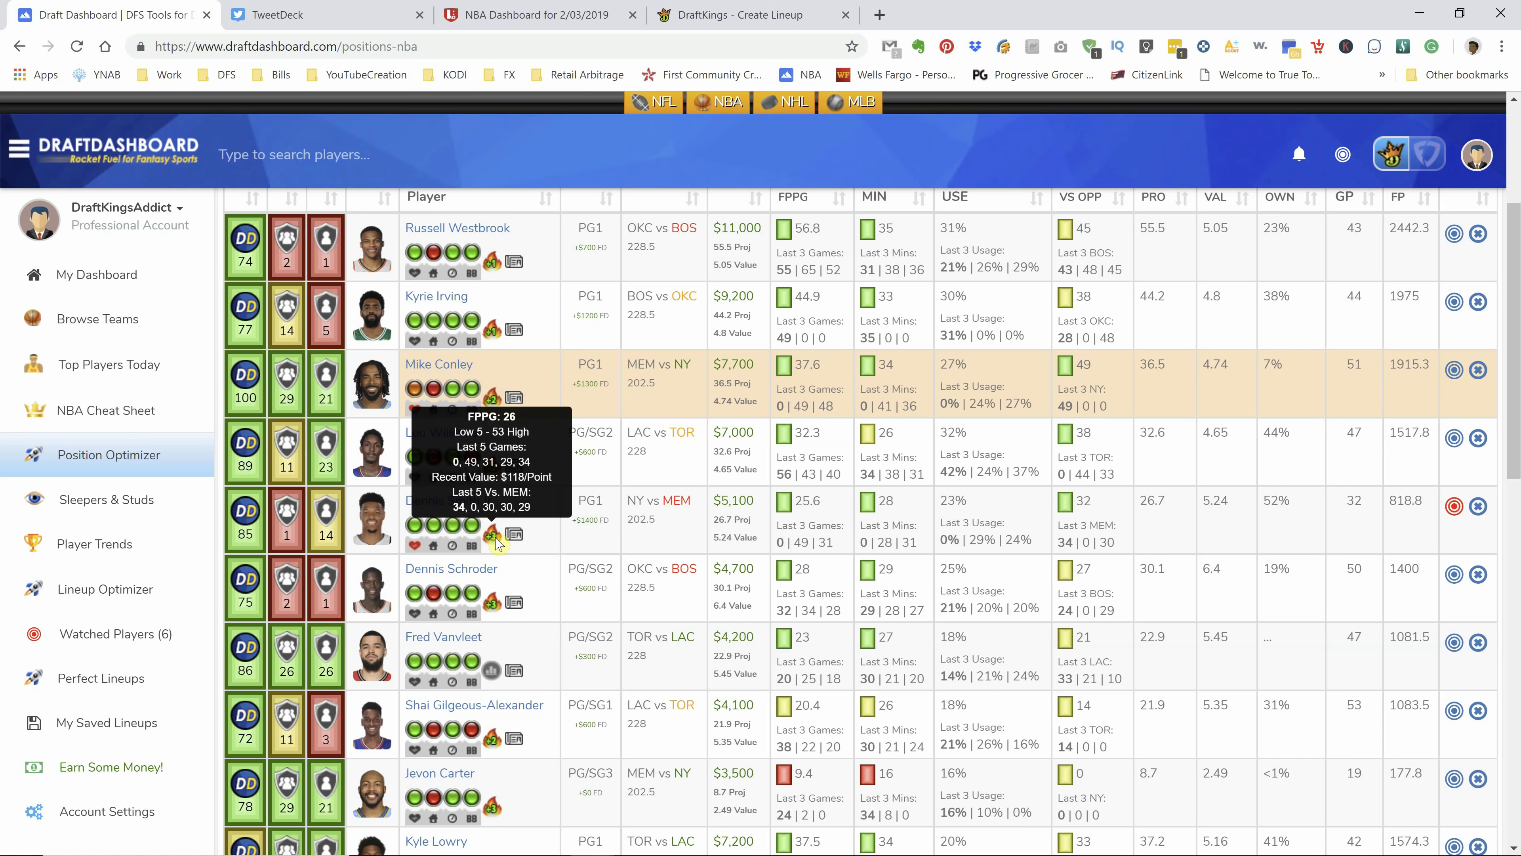
scroll(631, 685, down, 3)
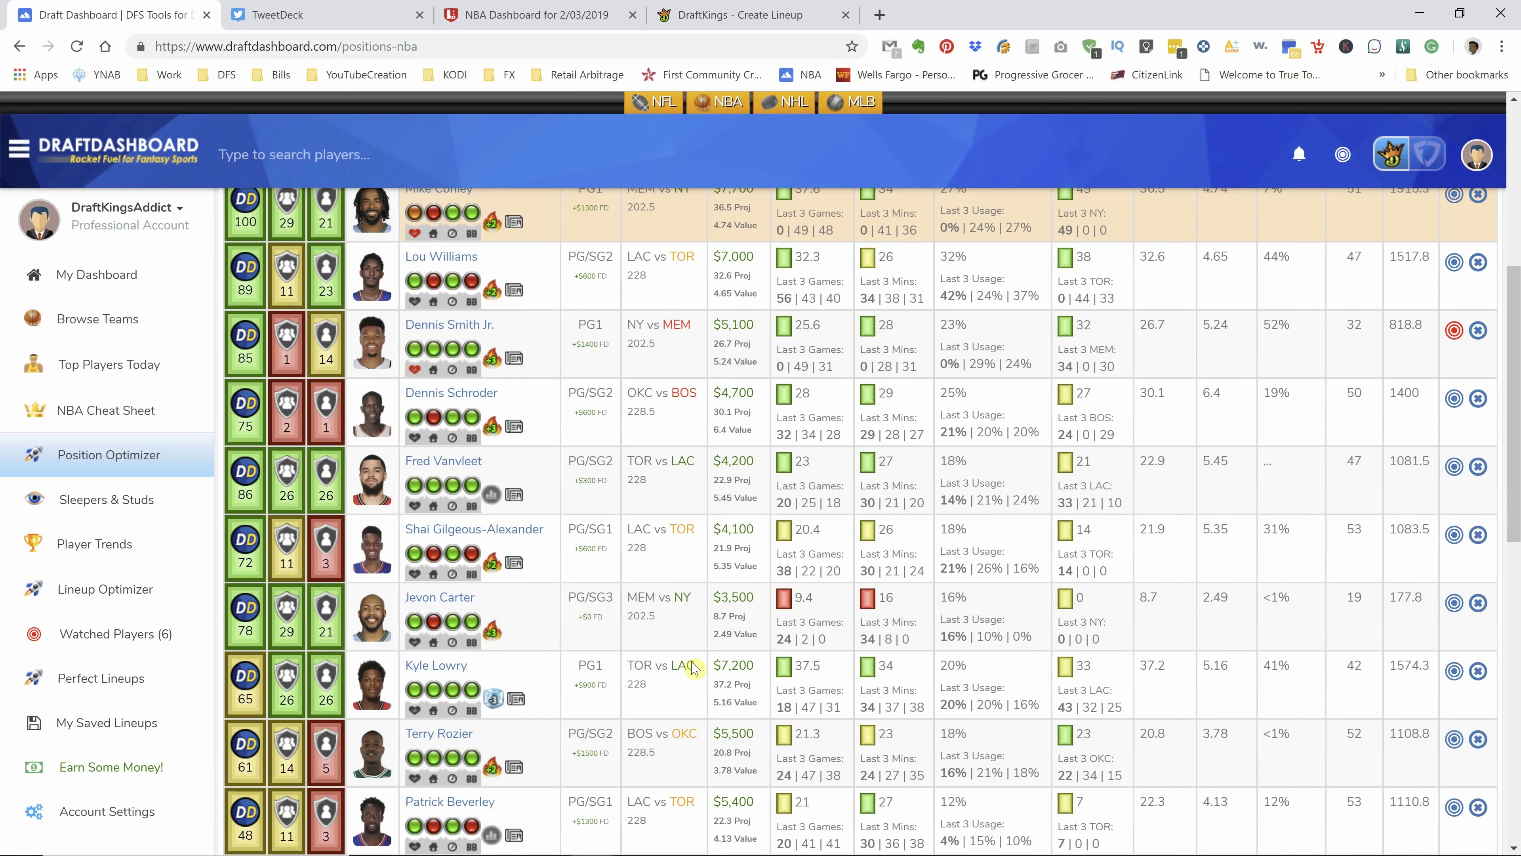
scroll(612, 703, down, 4)
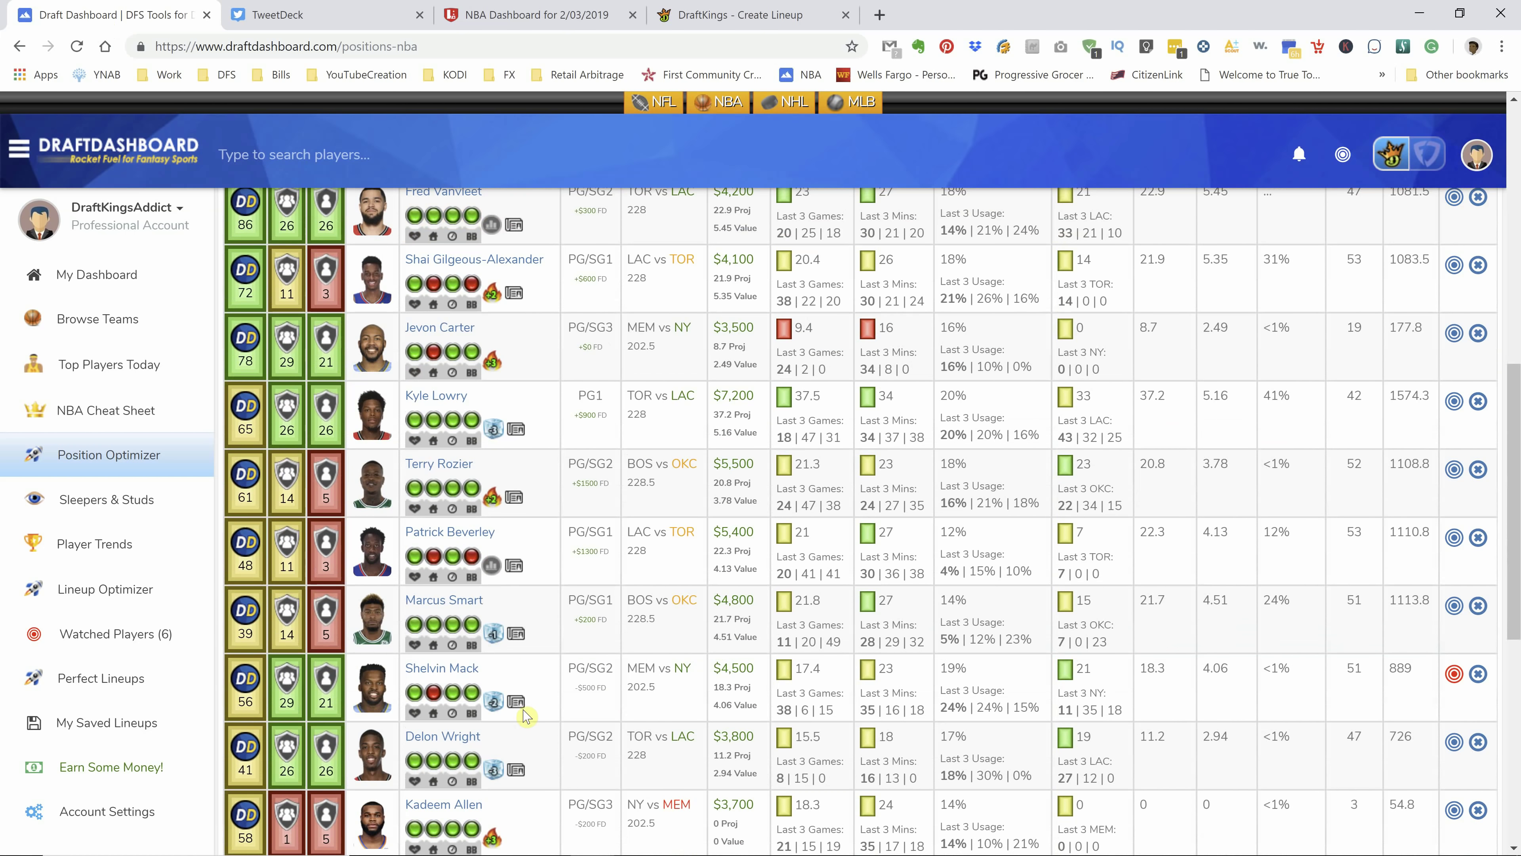
mouse_move(492, 704)
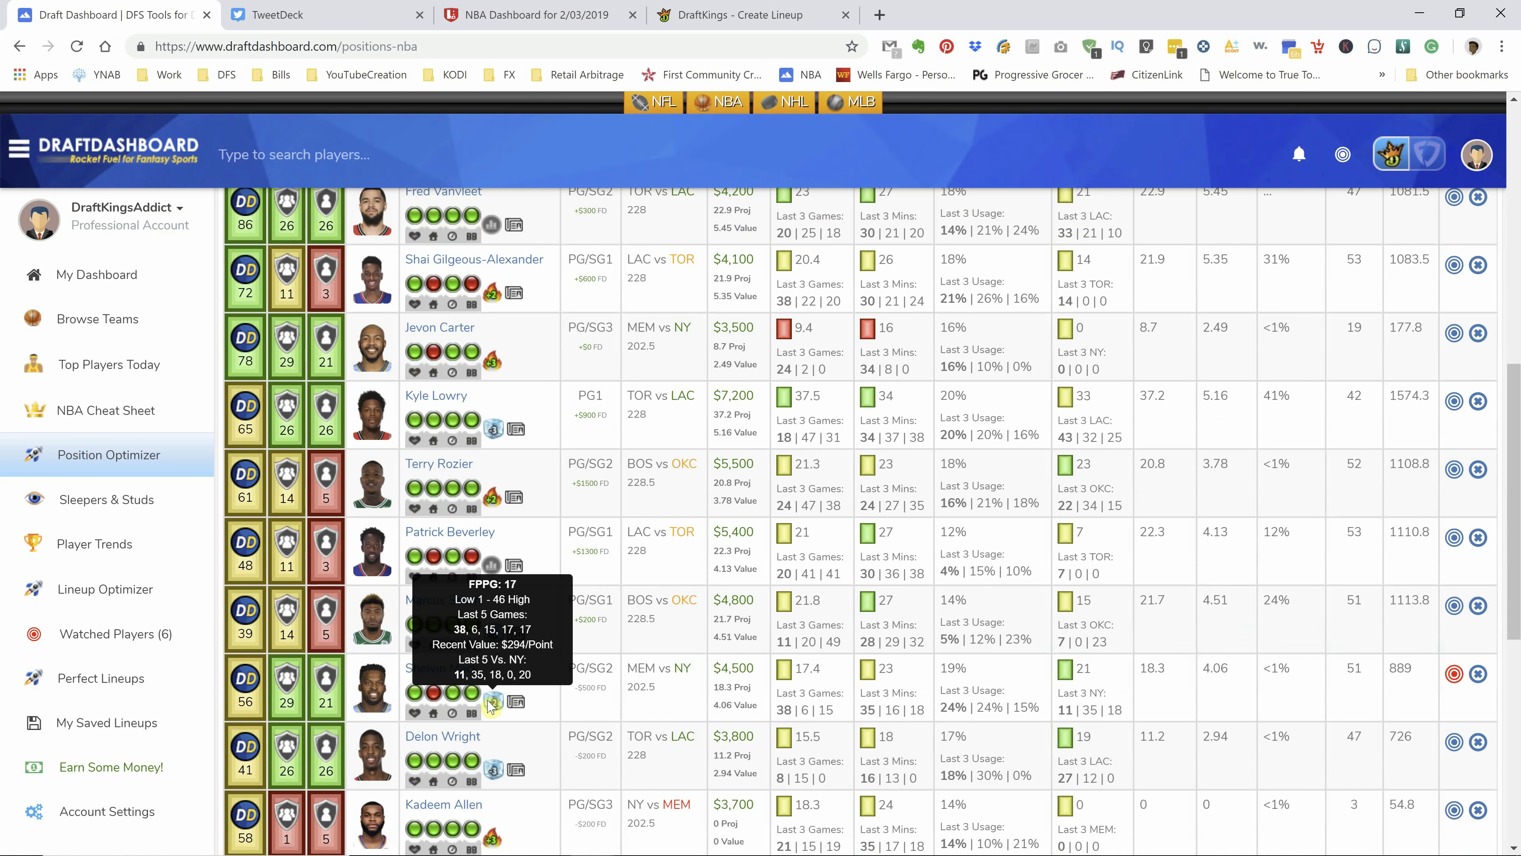
scroll(540, 600, up, 5)
scroll(563, 552, up, 2)
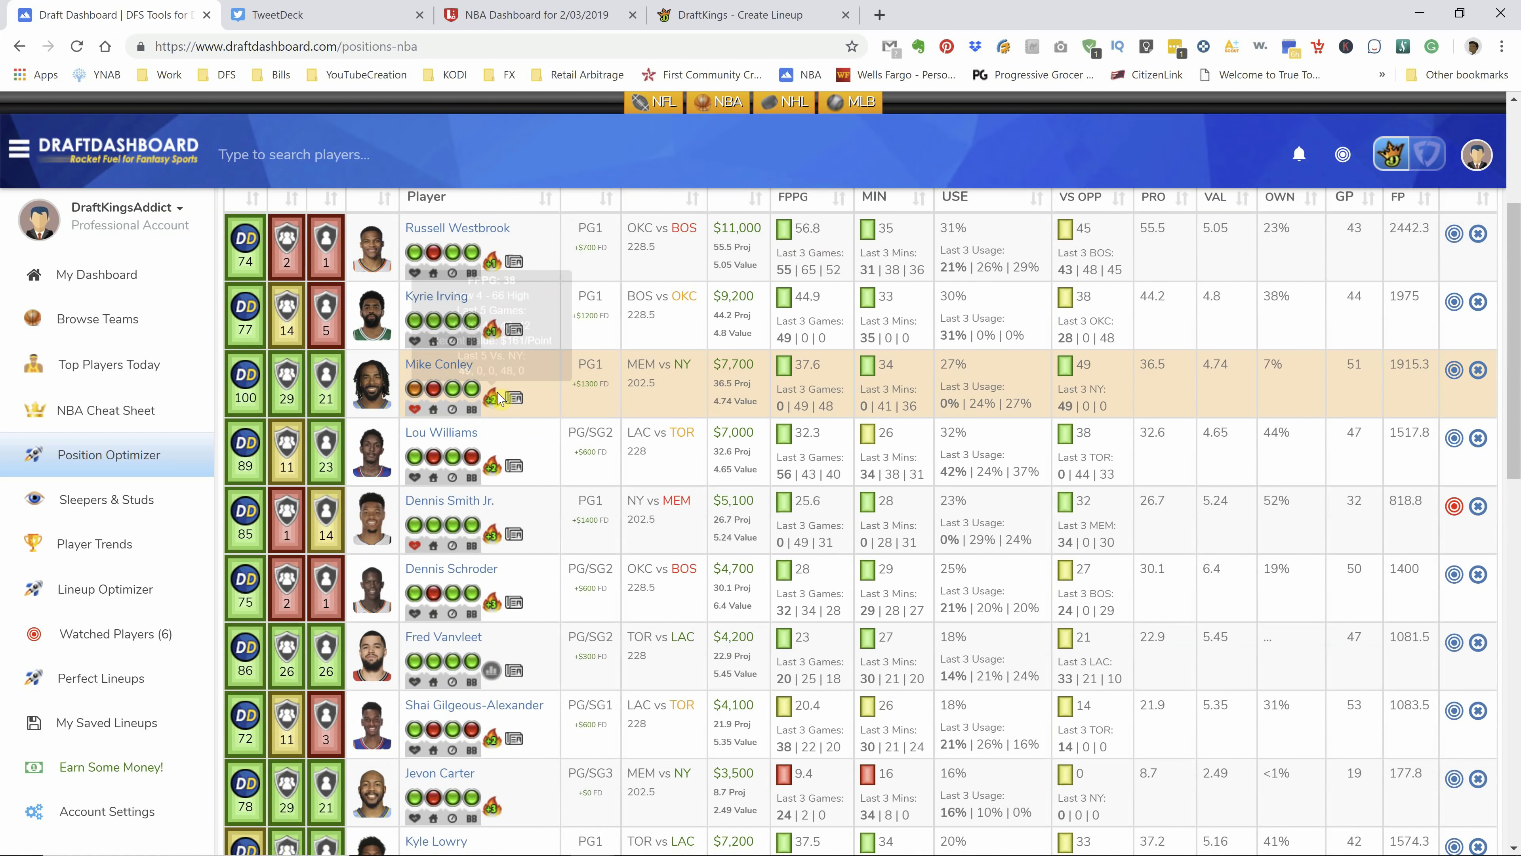
scroll(574, 540, down, 2)
scroll(574, 539, down, 5)
scroll(546, 571, up, 4)
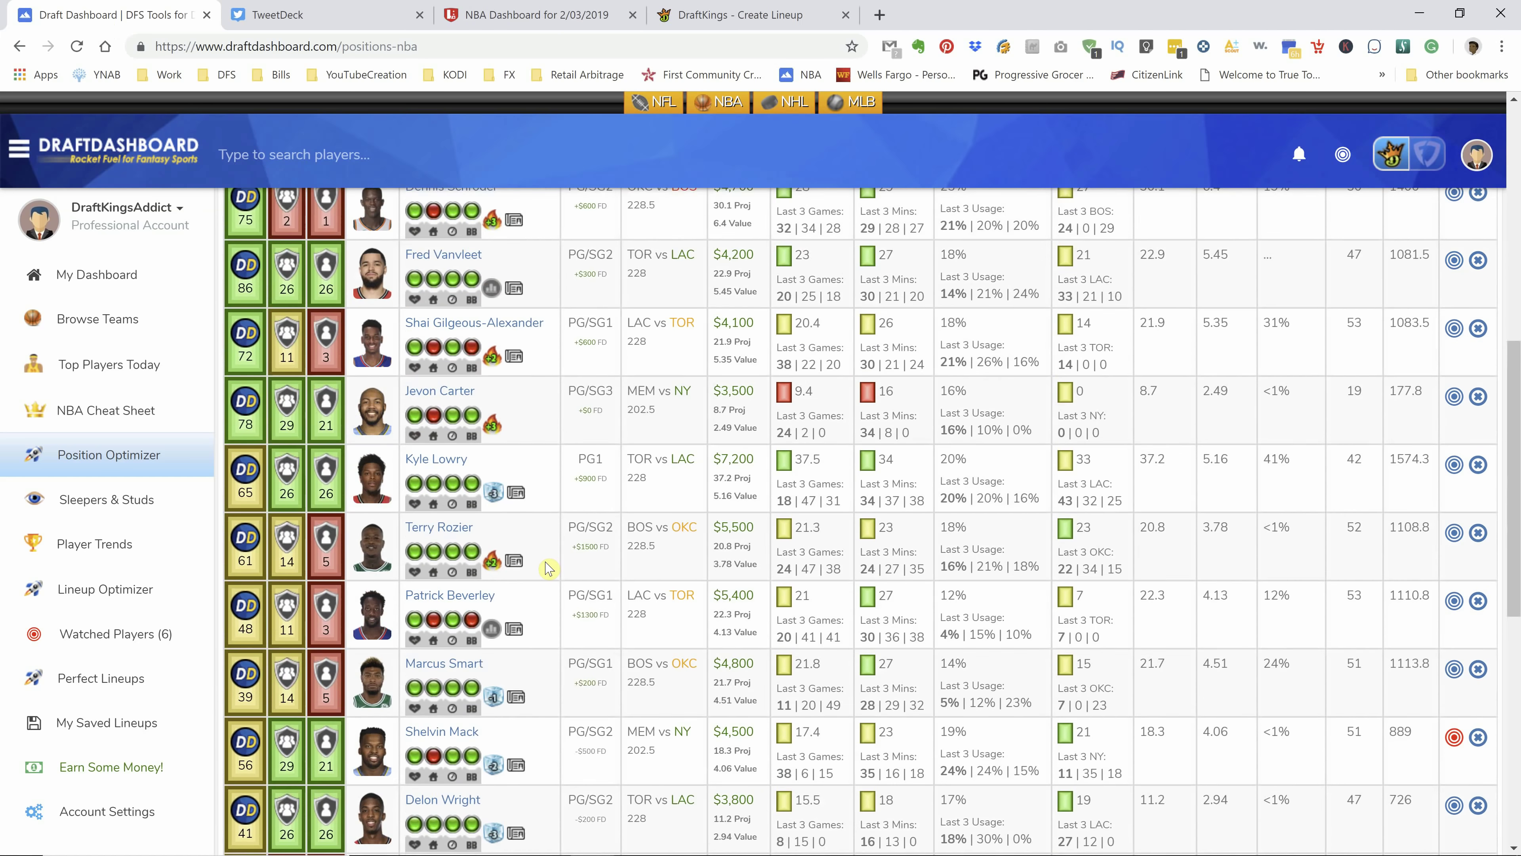
scroll(629, 630, up, 2)
scroll(614, 629, down, 2)
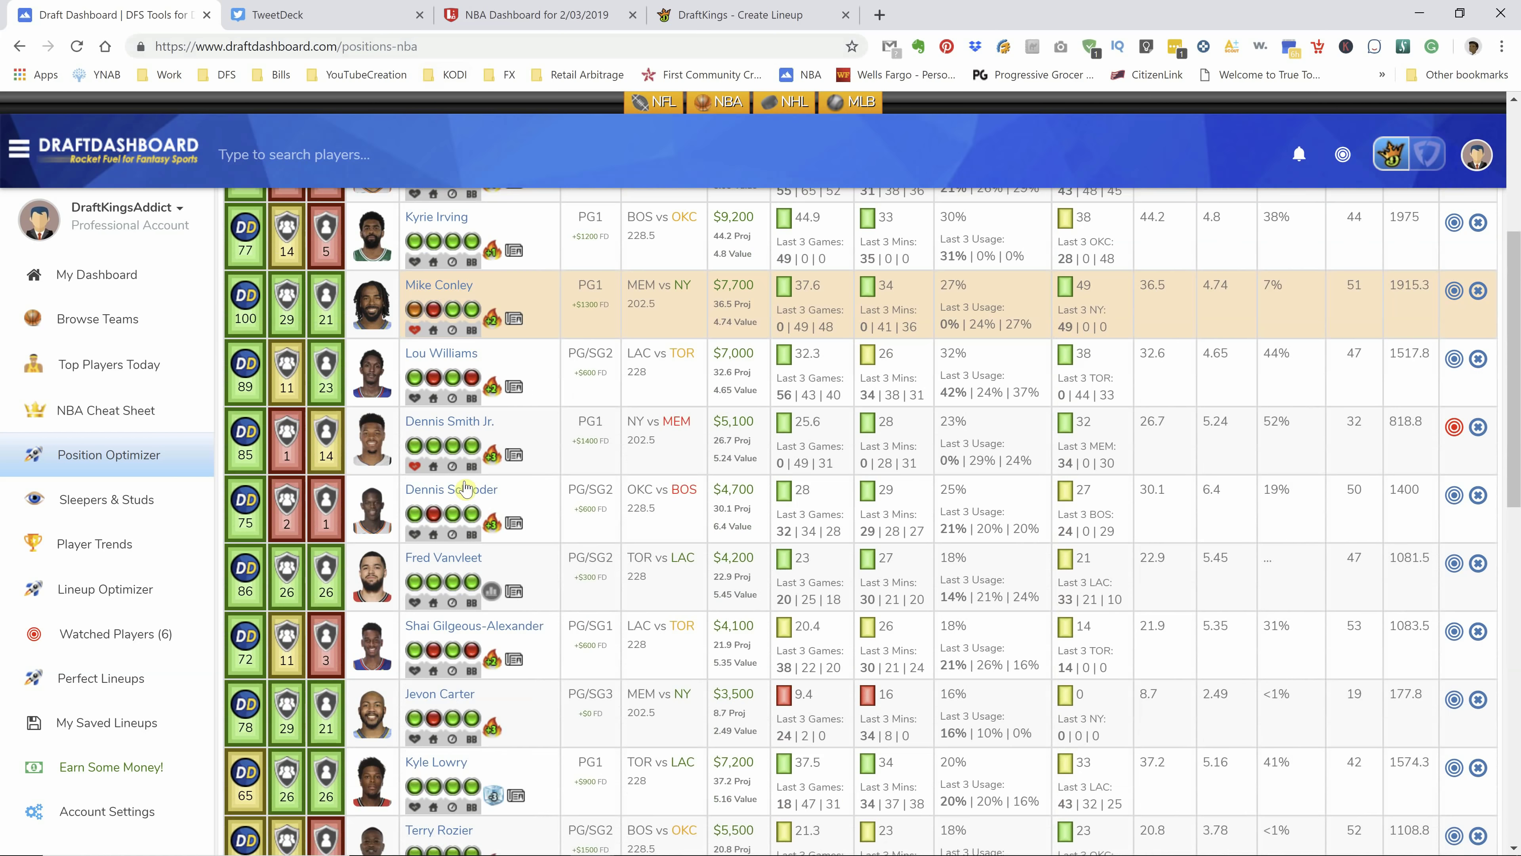
scroll(466, 489, up, 1)
mouse_move(412, 393)
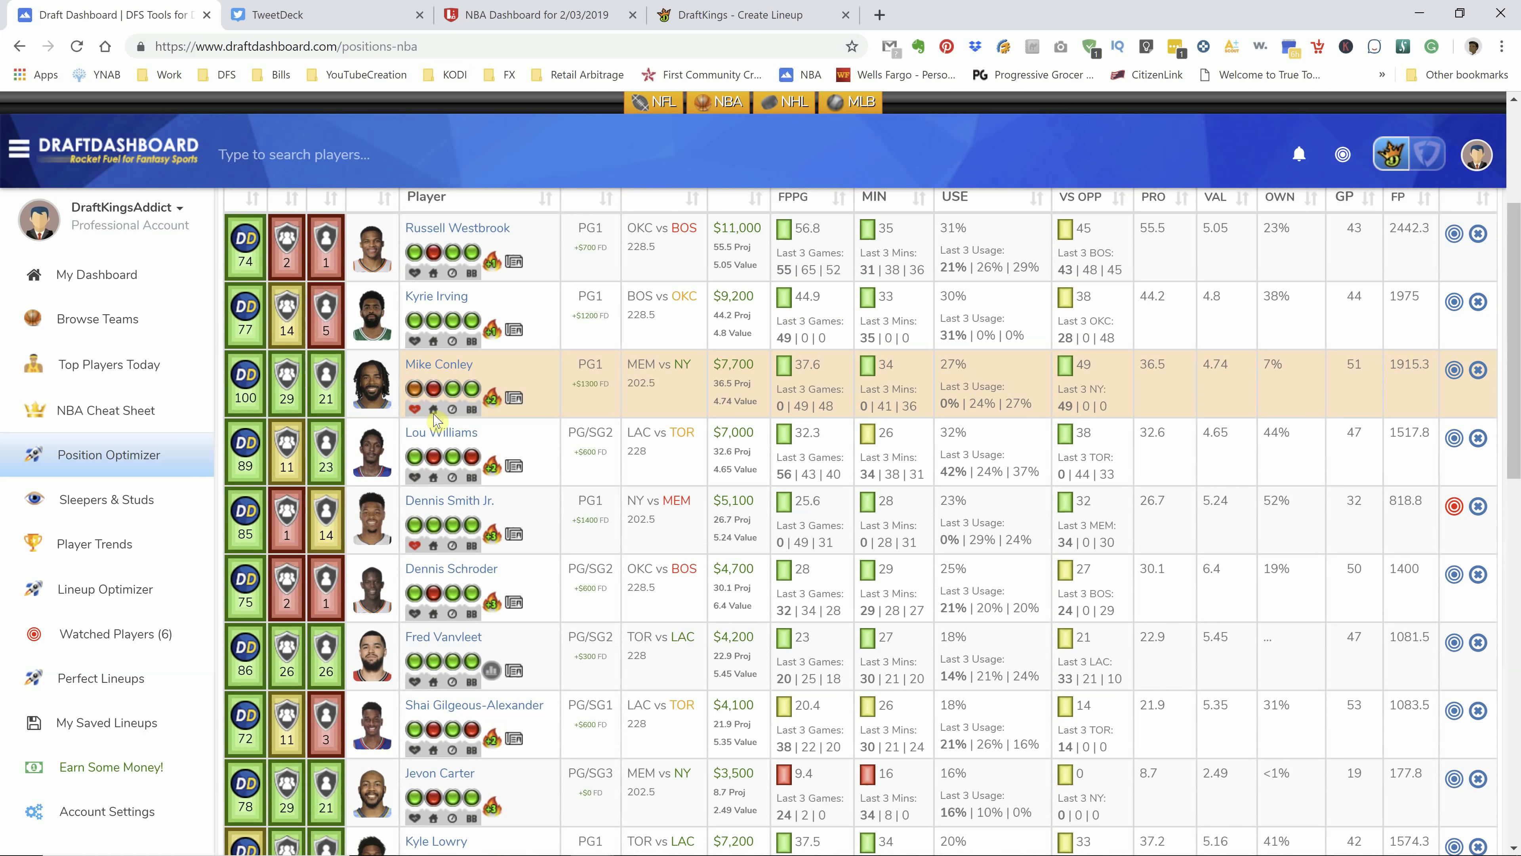
scroll(693, 654, down, 8)
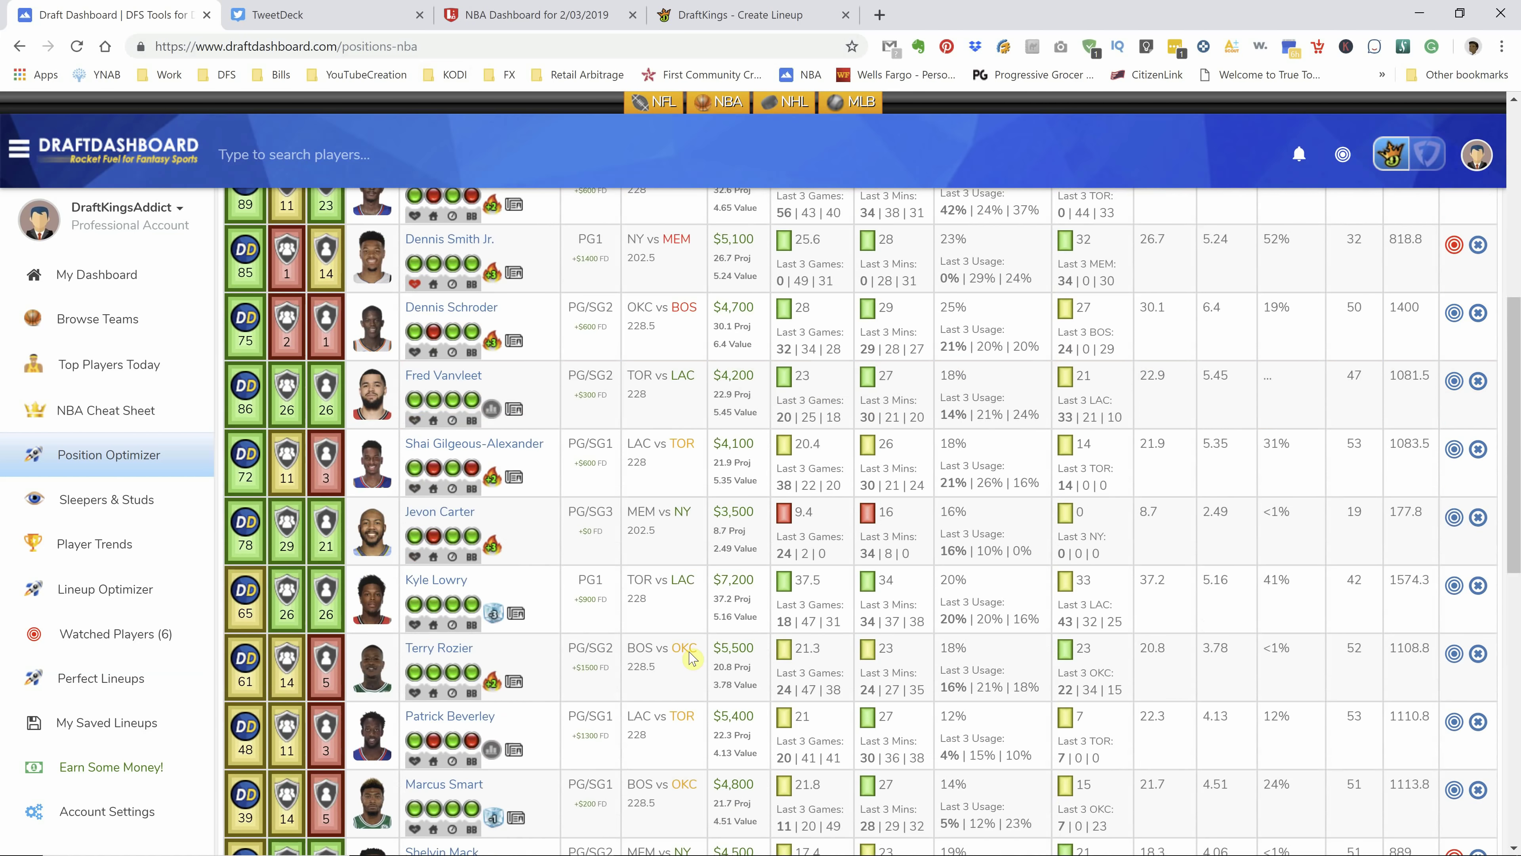
mouse_move(493, 615)
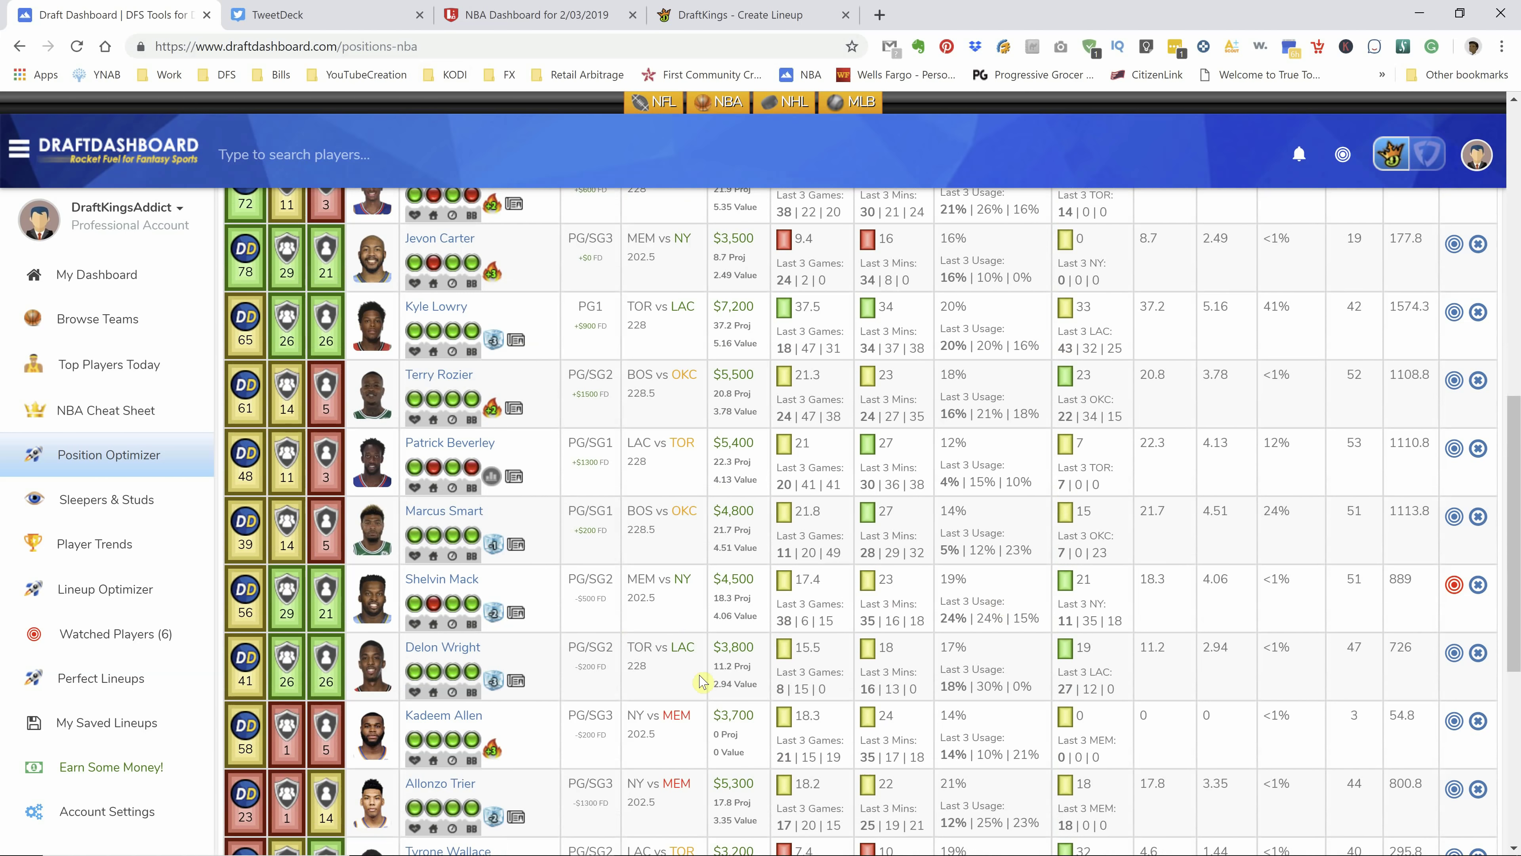
scroll(705, 683, up, 9)
- Review the shooting guard rankings and player stats, then move to the LineStar NBA dashboard
click(756, 395)
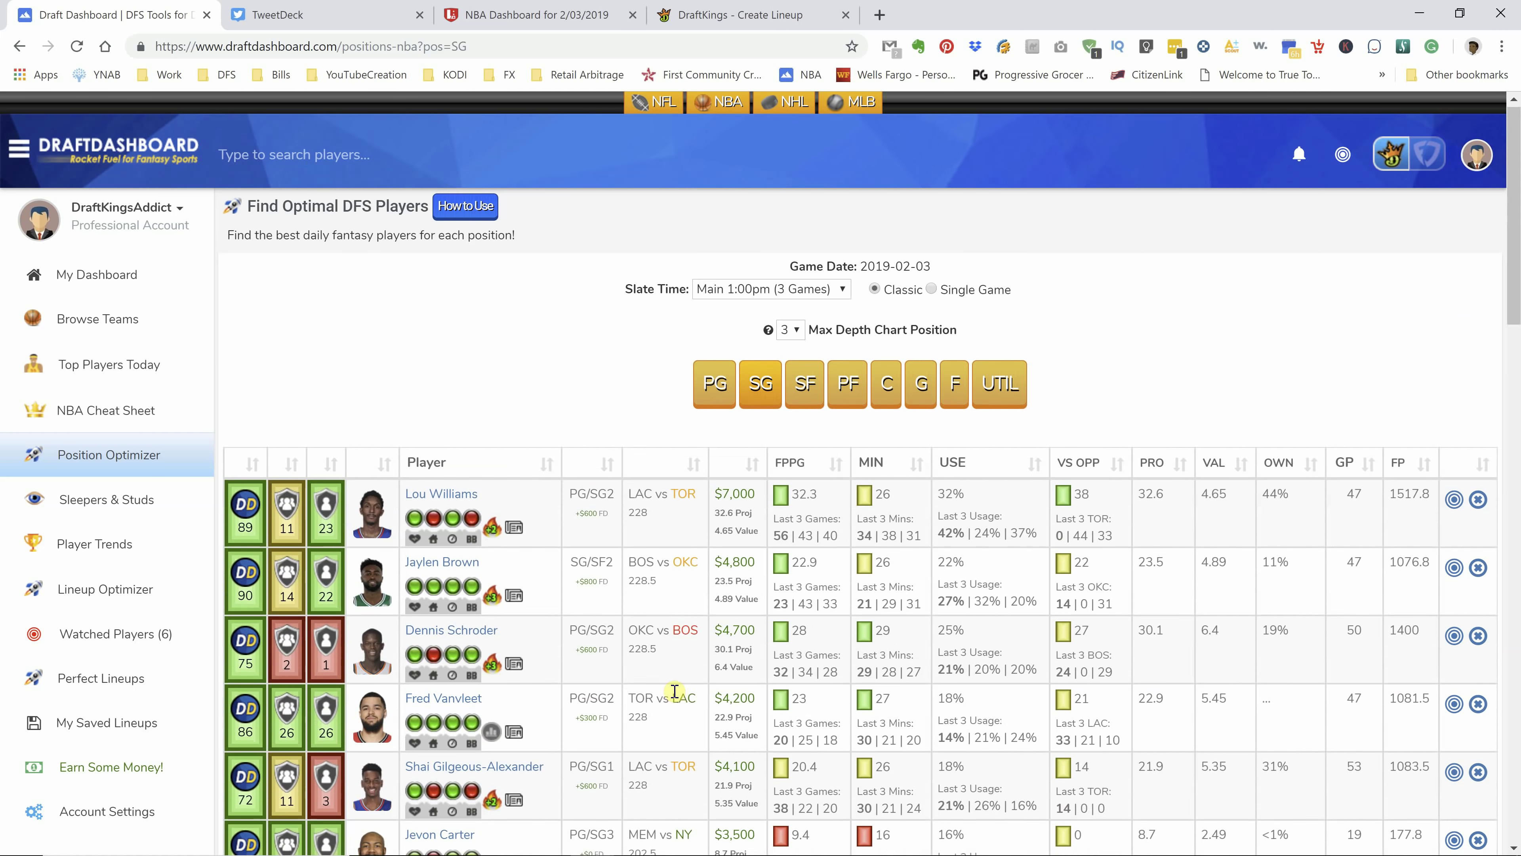
scroll(676, 697, down, 3)
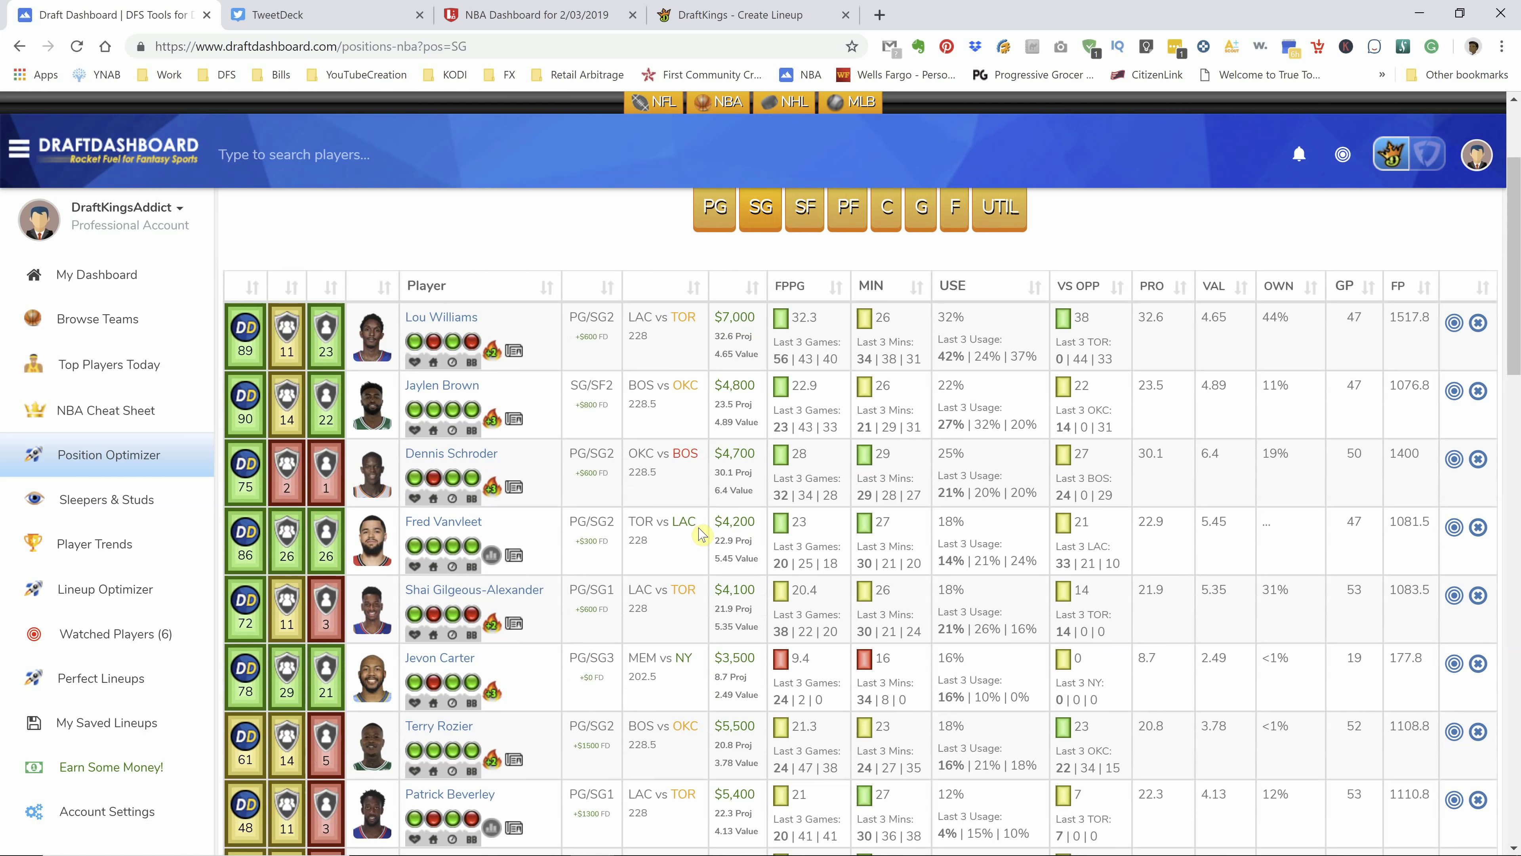
scroll(702, 533, down, 4)
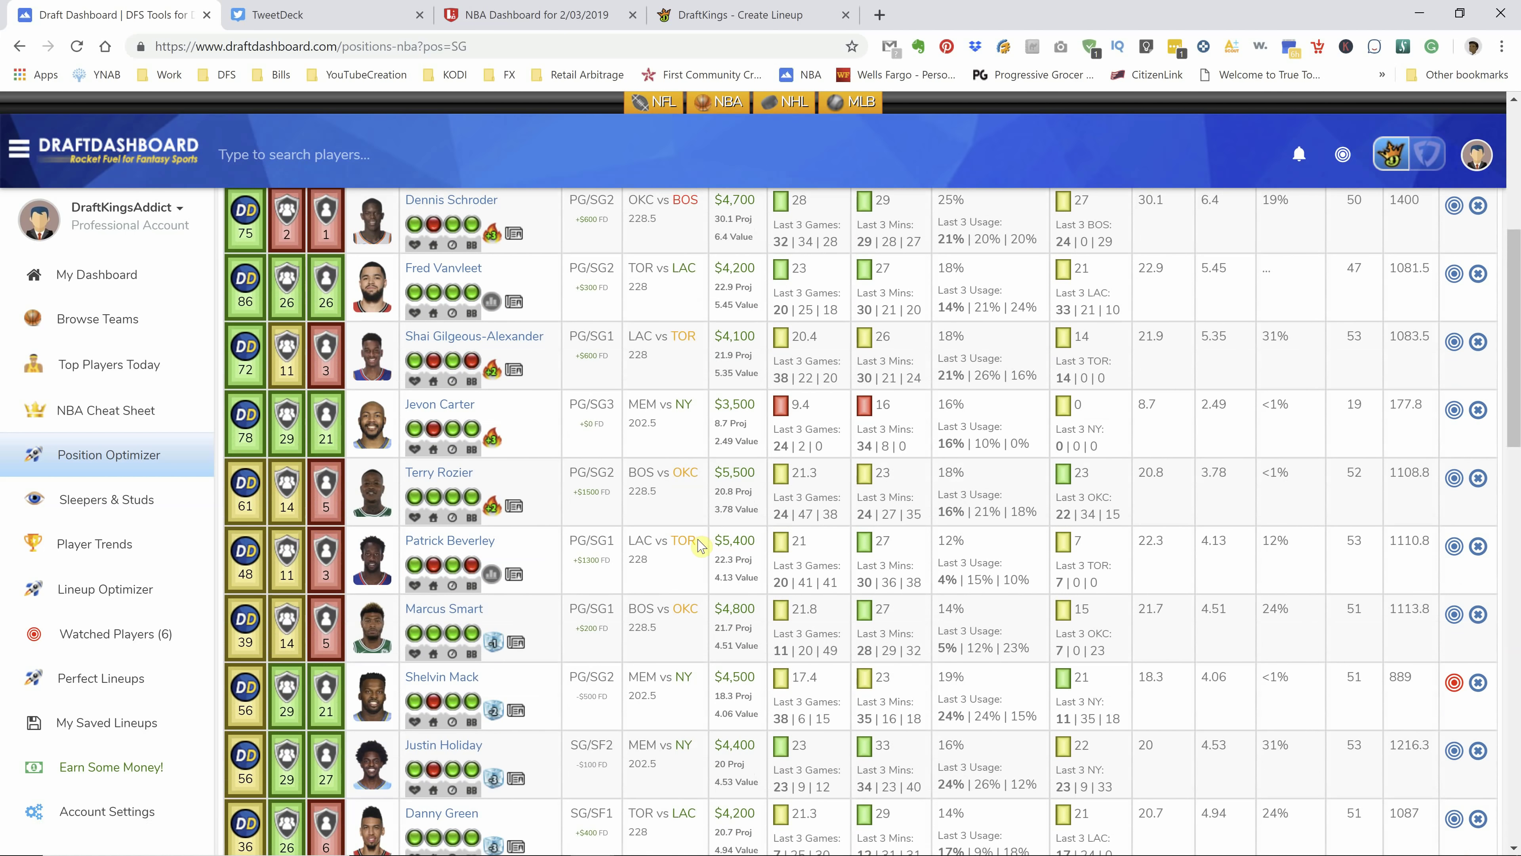
scroll(700, 545, down, 15)
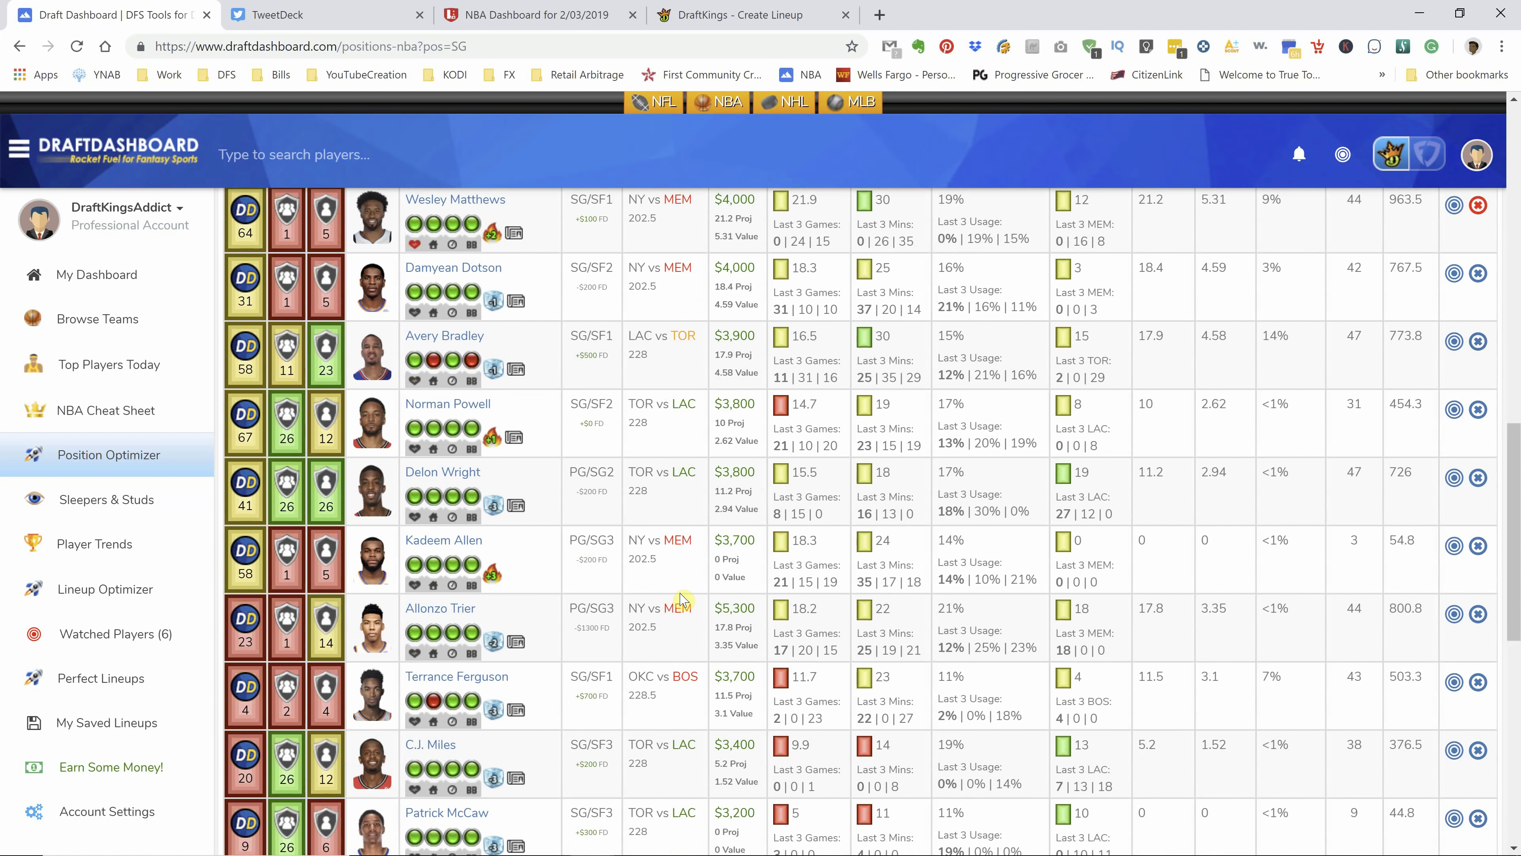
scroll(704, 599, down, 1)
scroll(725, 595, down, 7)
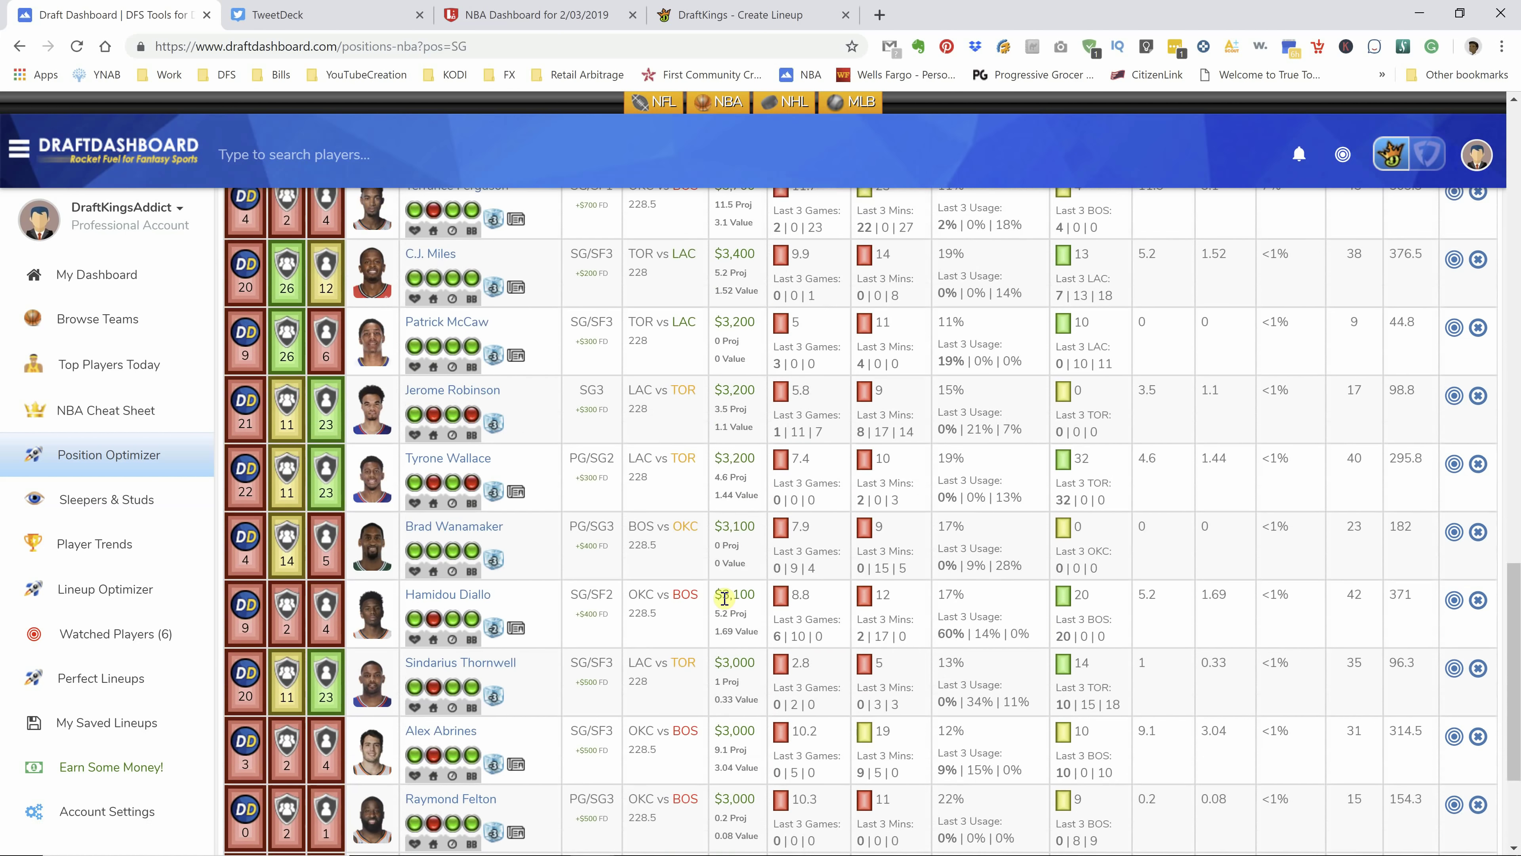
scroll(719, 594, up, 13)
mouse_move(499, 410)
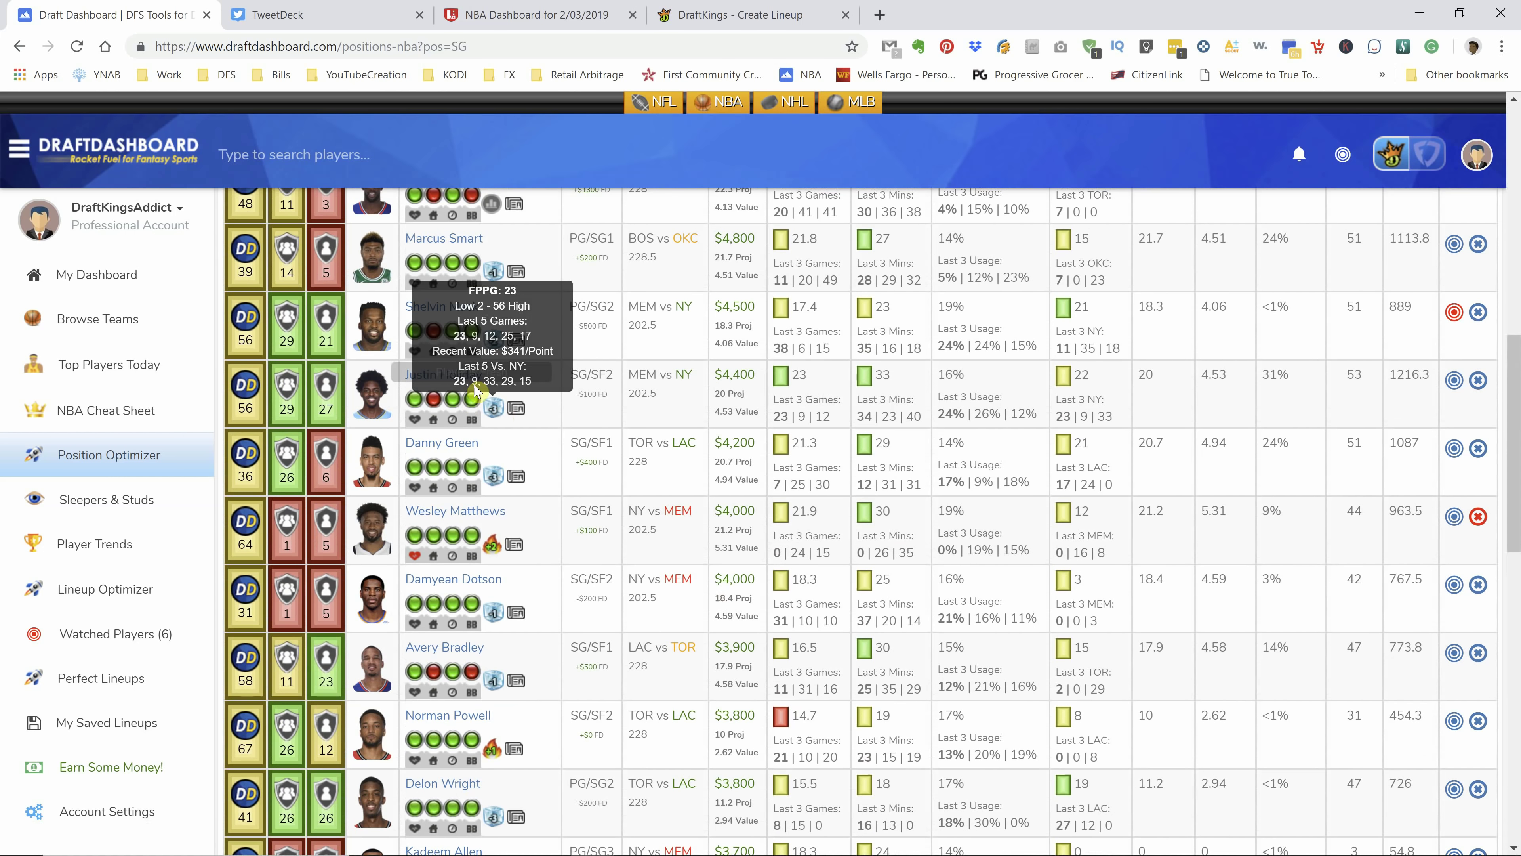
click(539, 15)
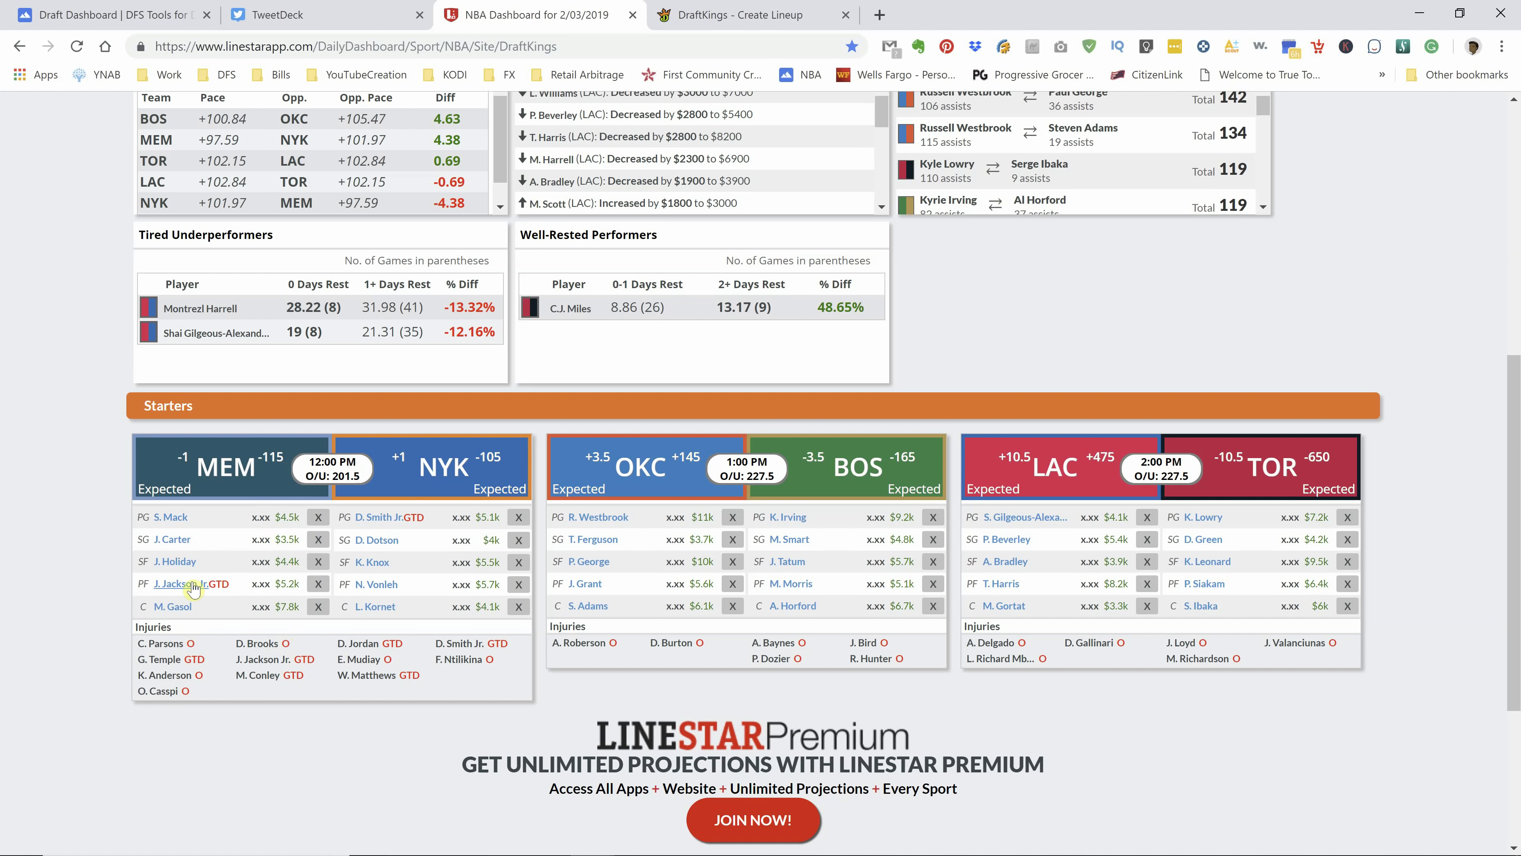
- Back in the shooting guard rankings, mark Justin Holiday as a watched player
click(166, 15)
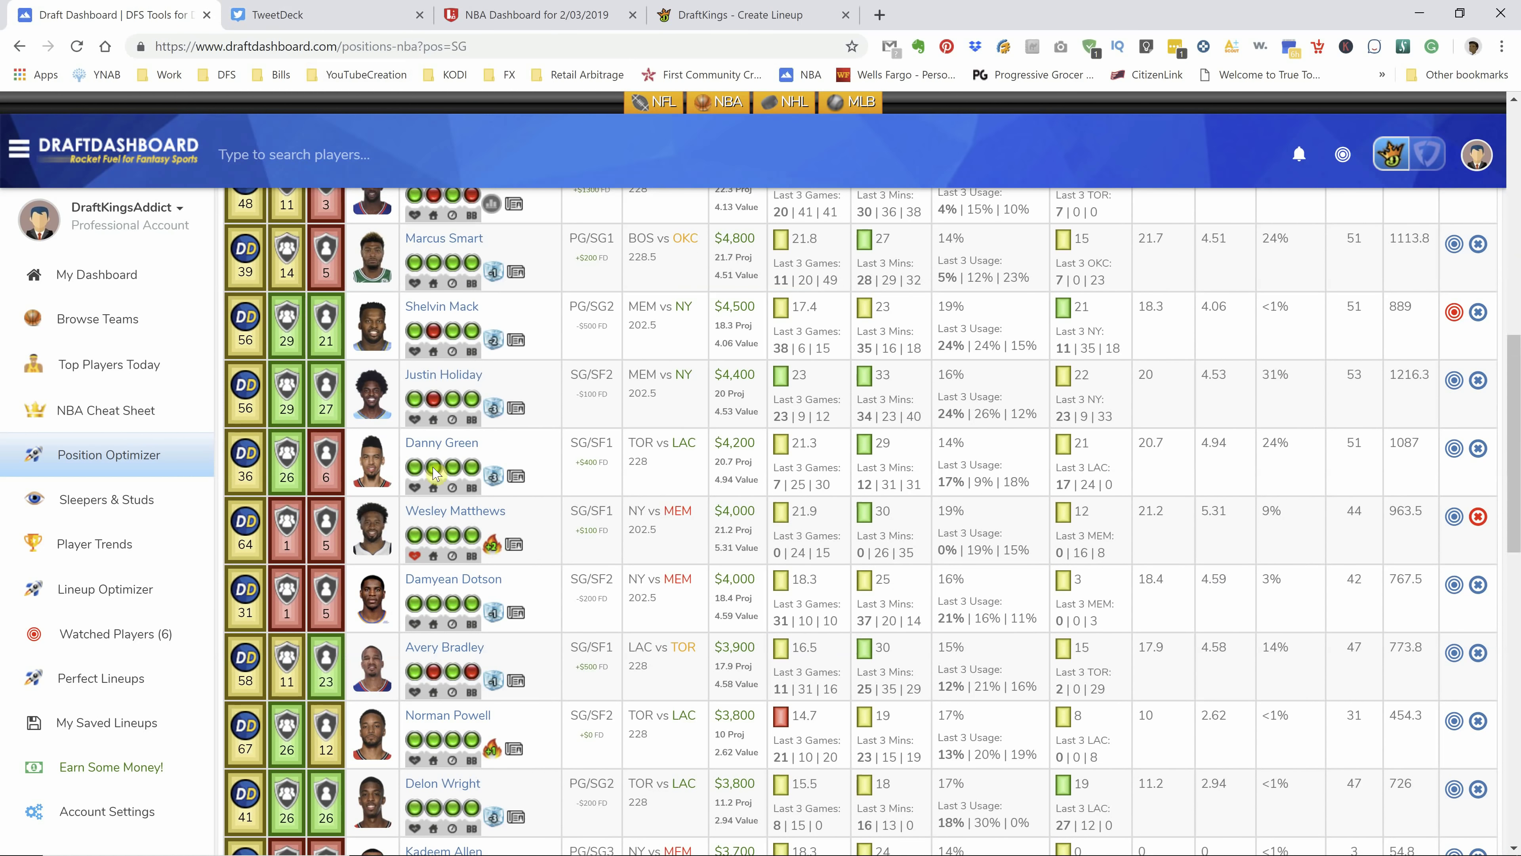
mouse_move(501, 410)
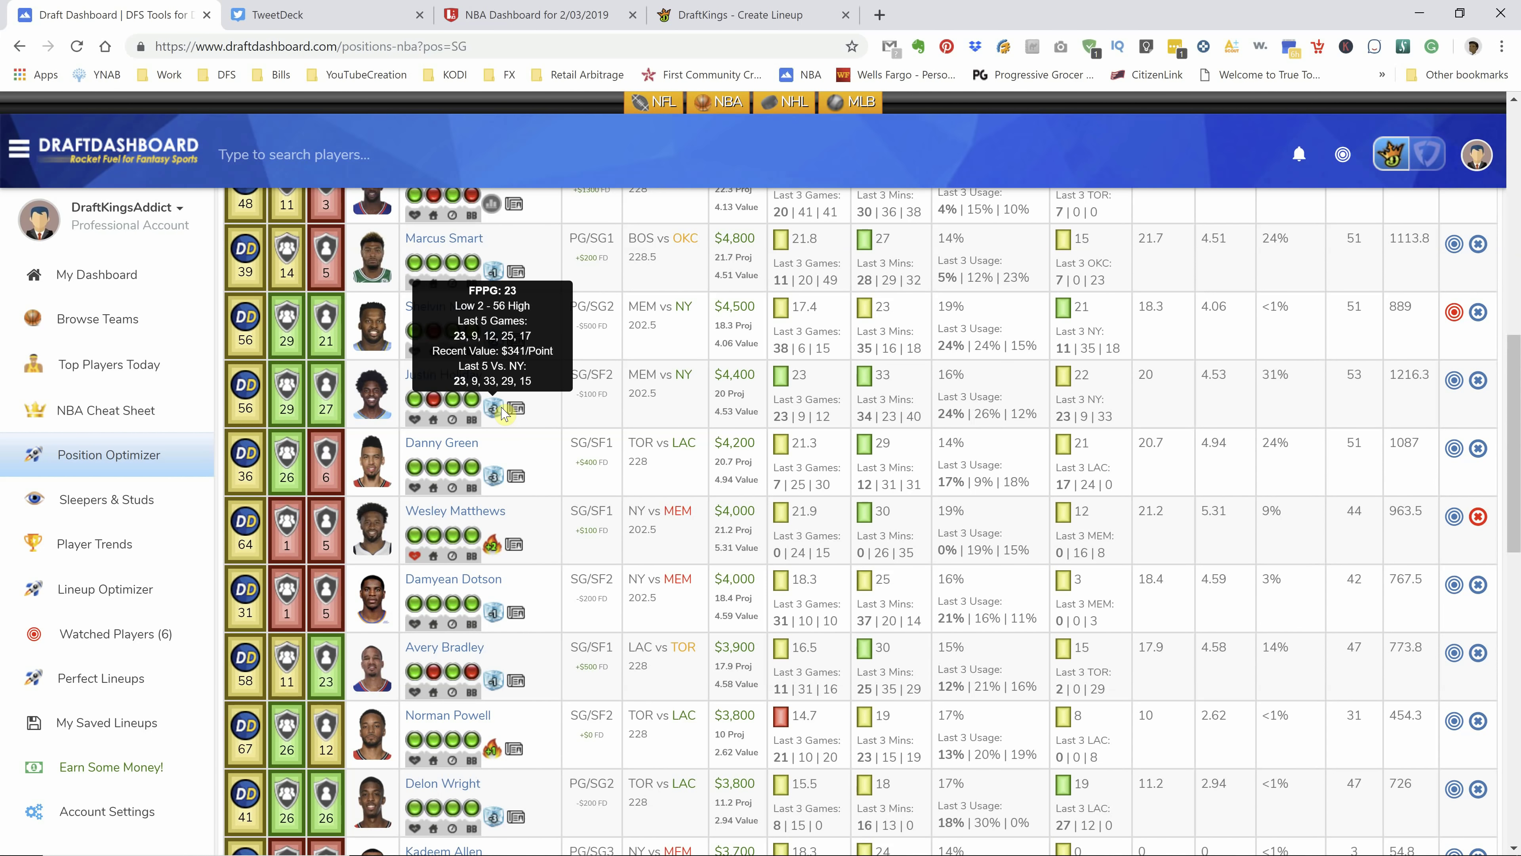
click(1454, 380)
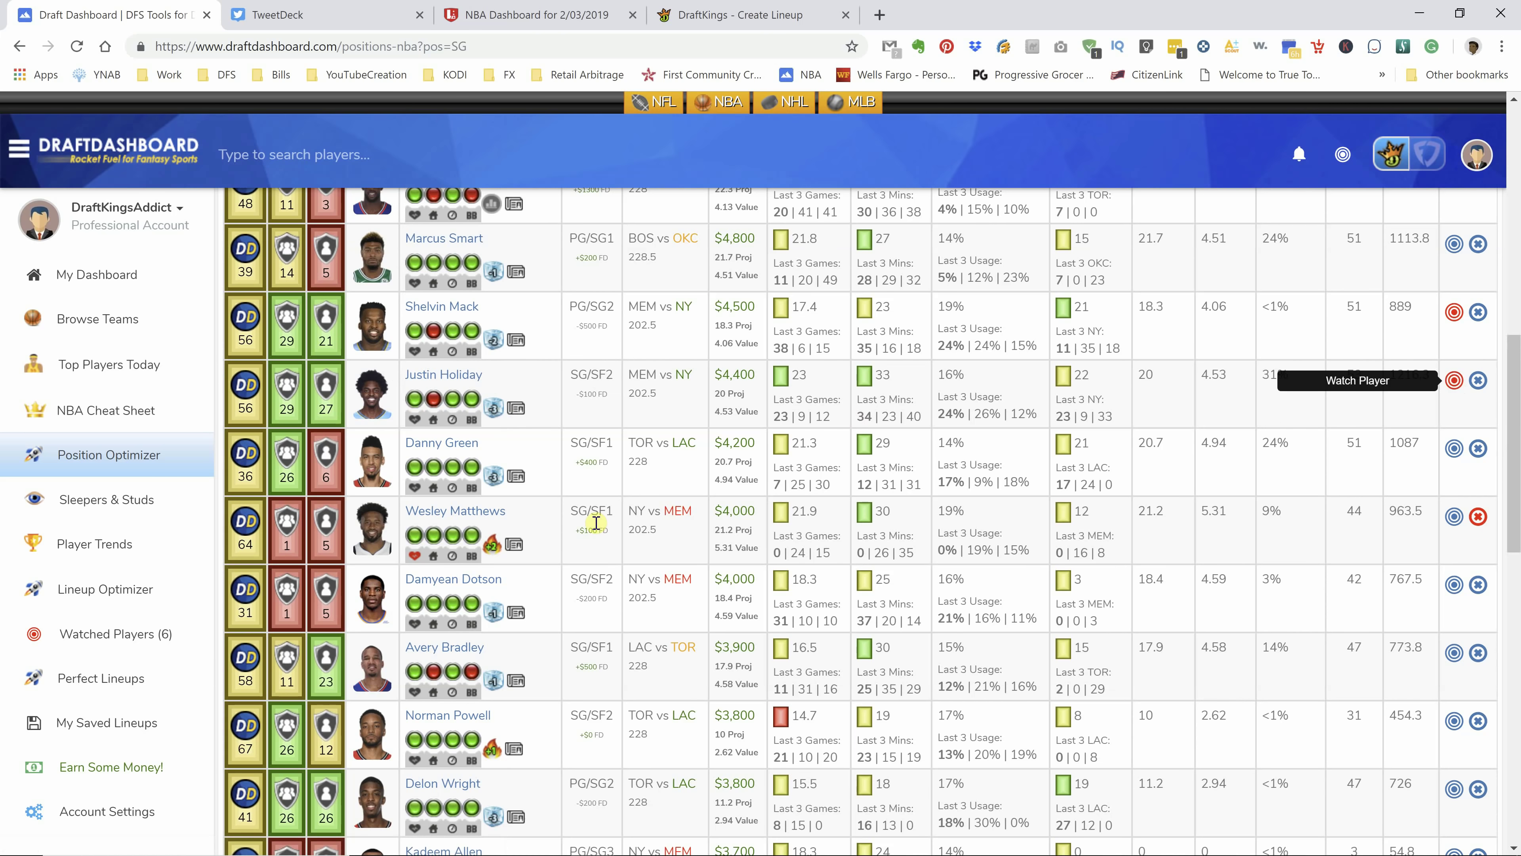
scroll(594, 527, down, 5)
scroll(596, 558, down, 3)
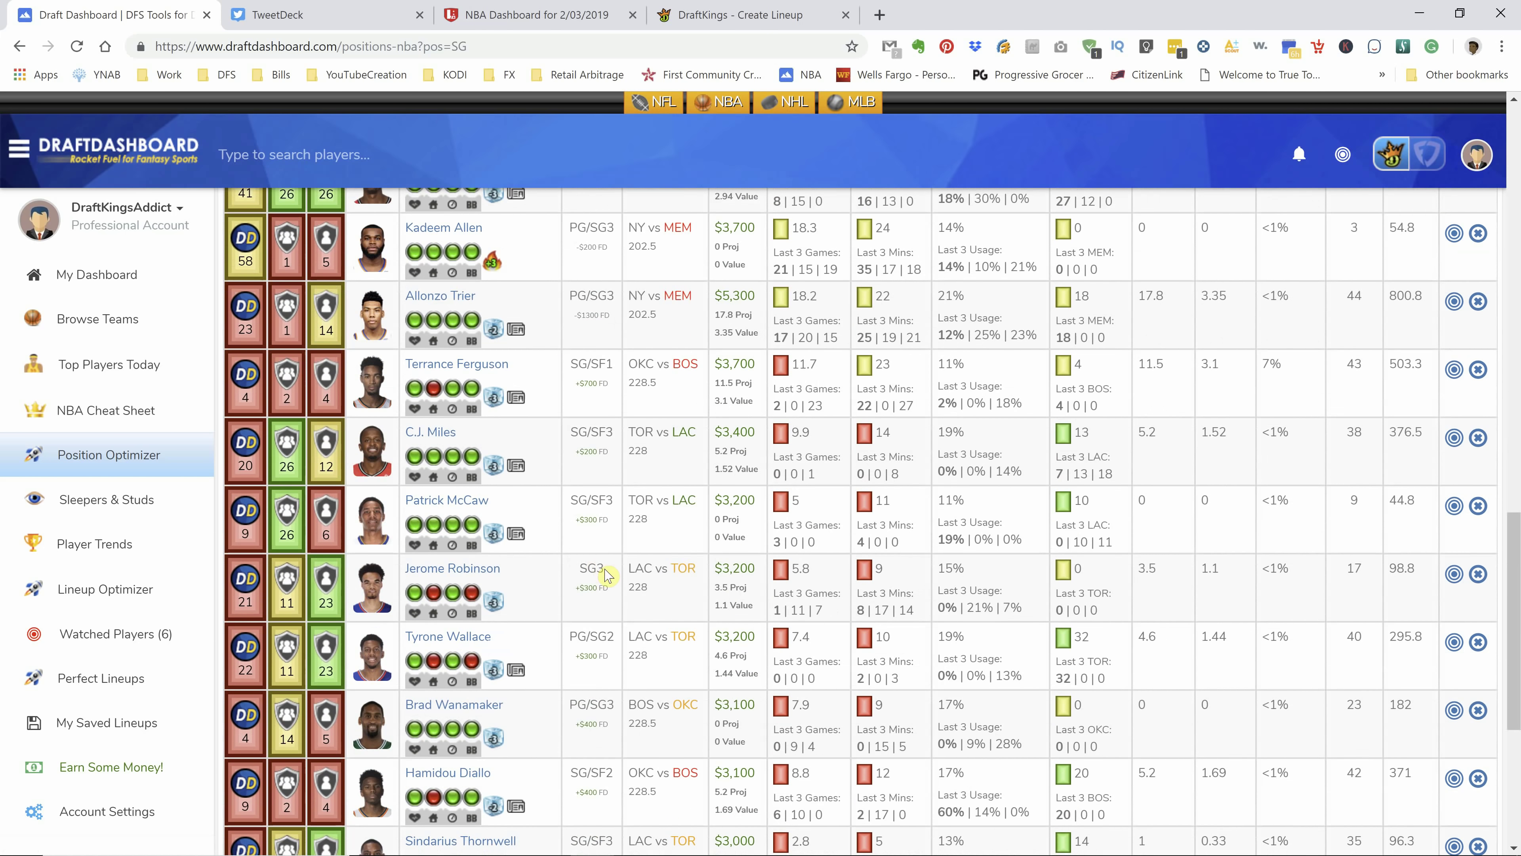
scroll(605, 578, up, 3)
scroll(606, 585, down, 2)
scroll(644, 518, up, 20)
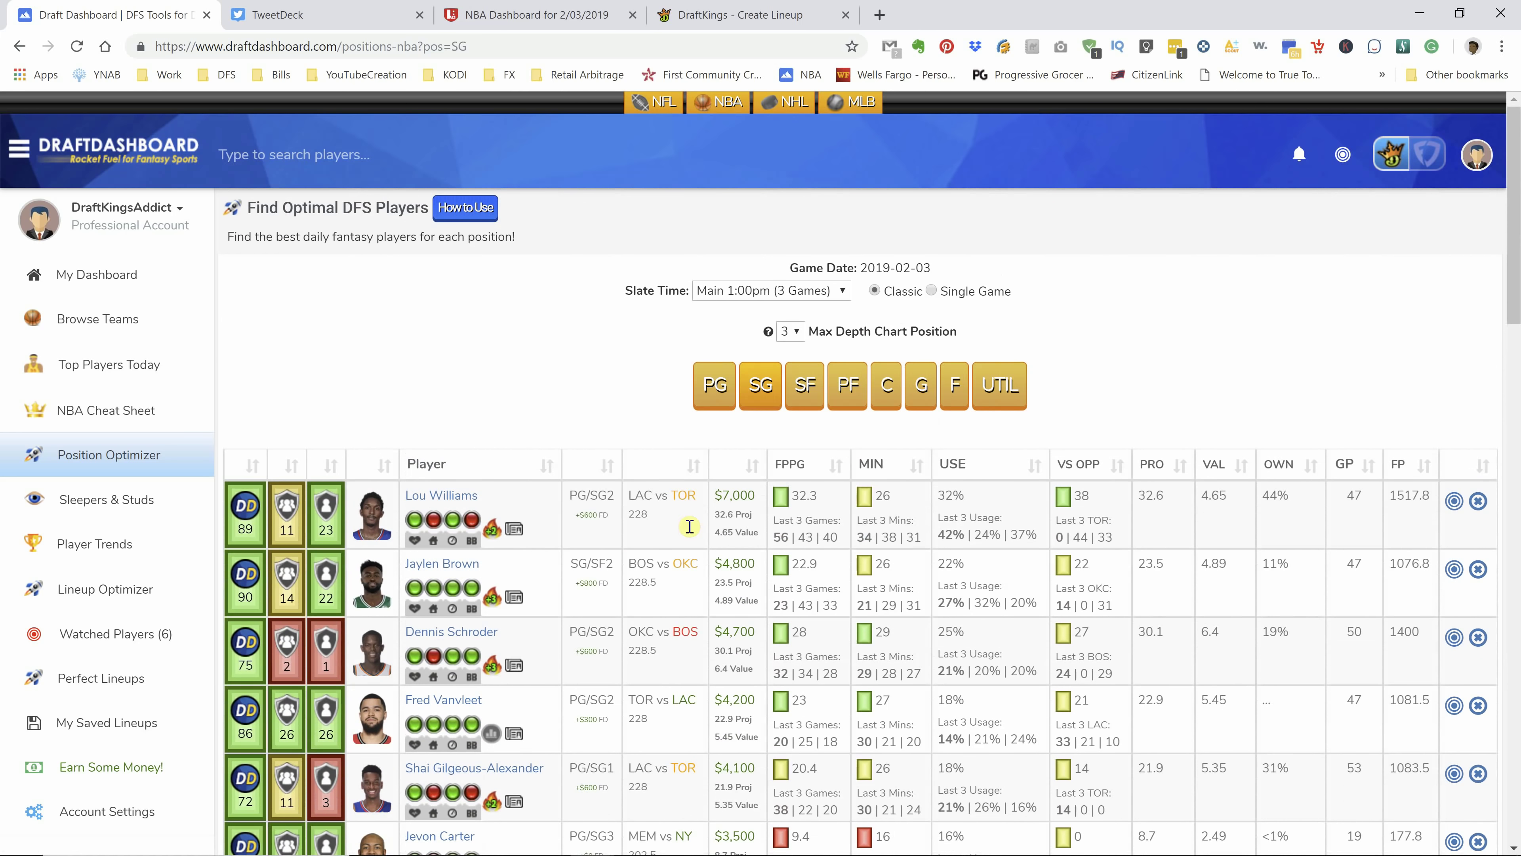
click(806, 392)
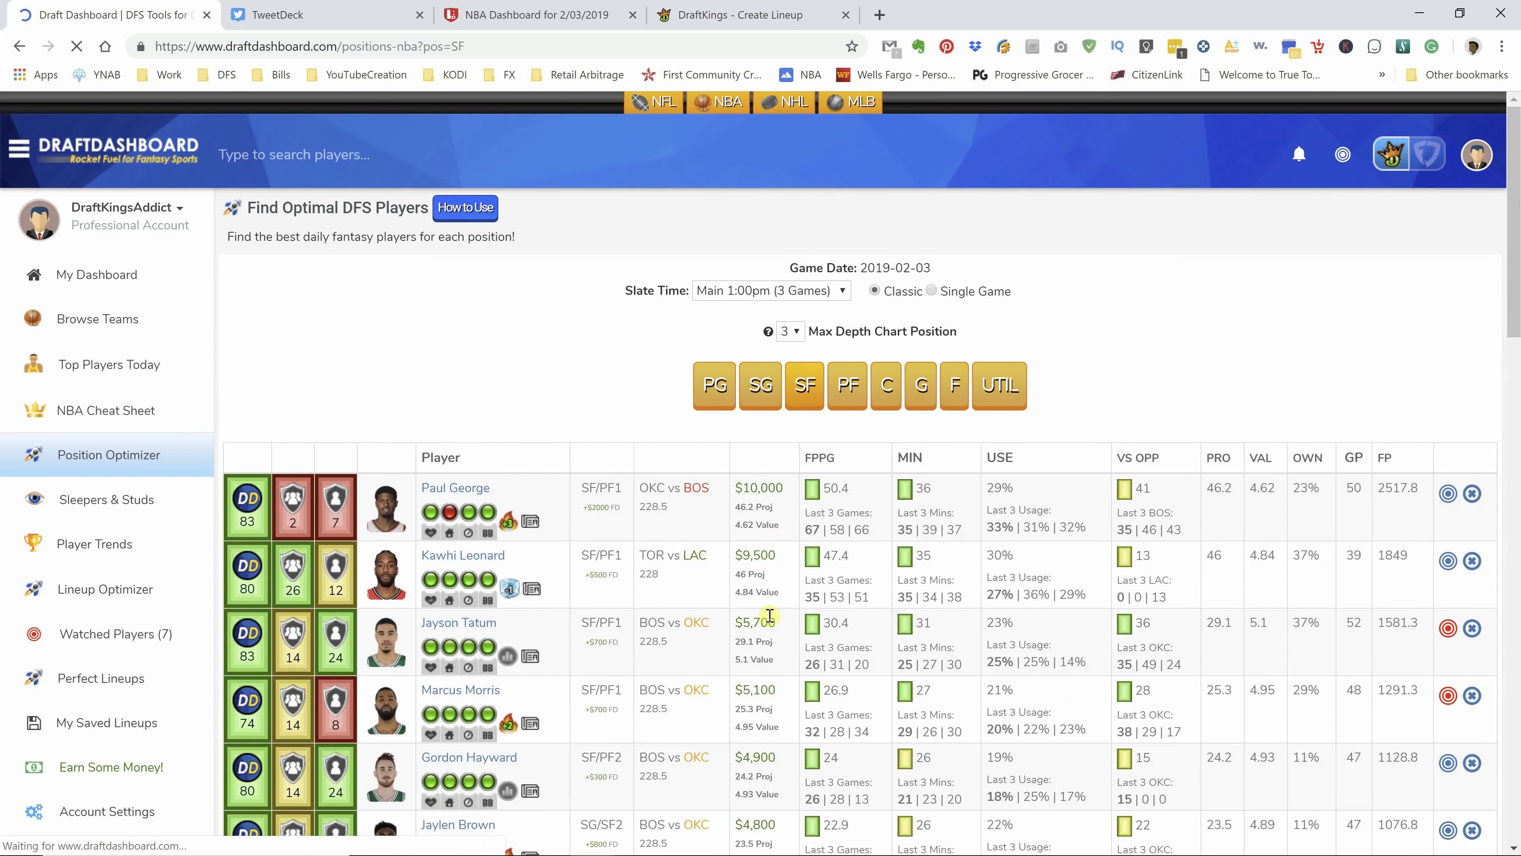
scroll(769, 615, down, 4)
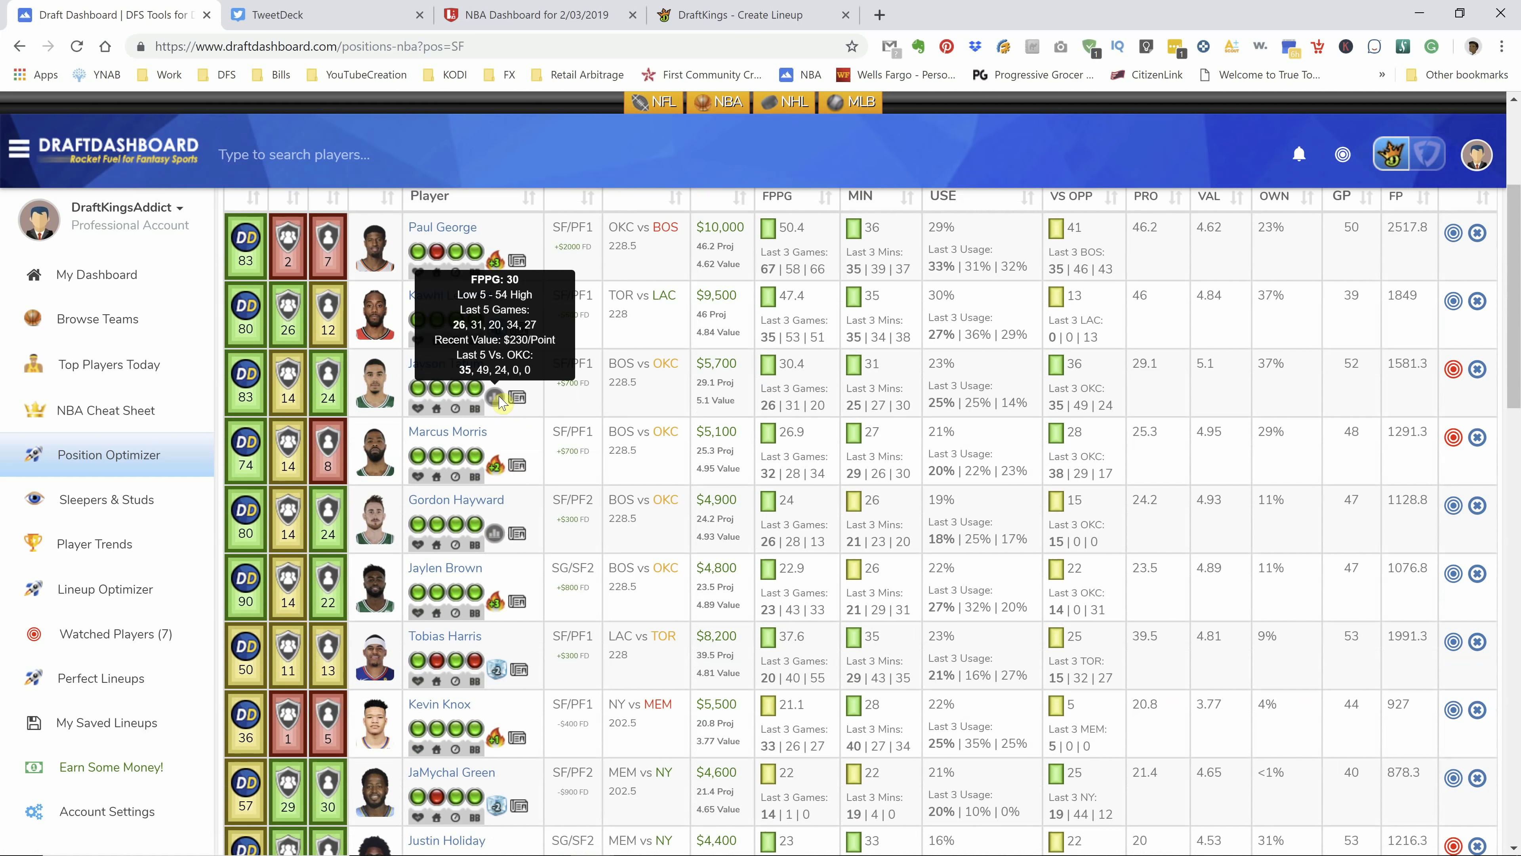
mouse_move(497, 267)
mouse_move(496, 474)
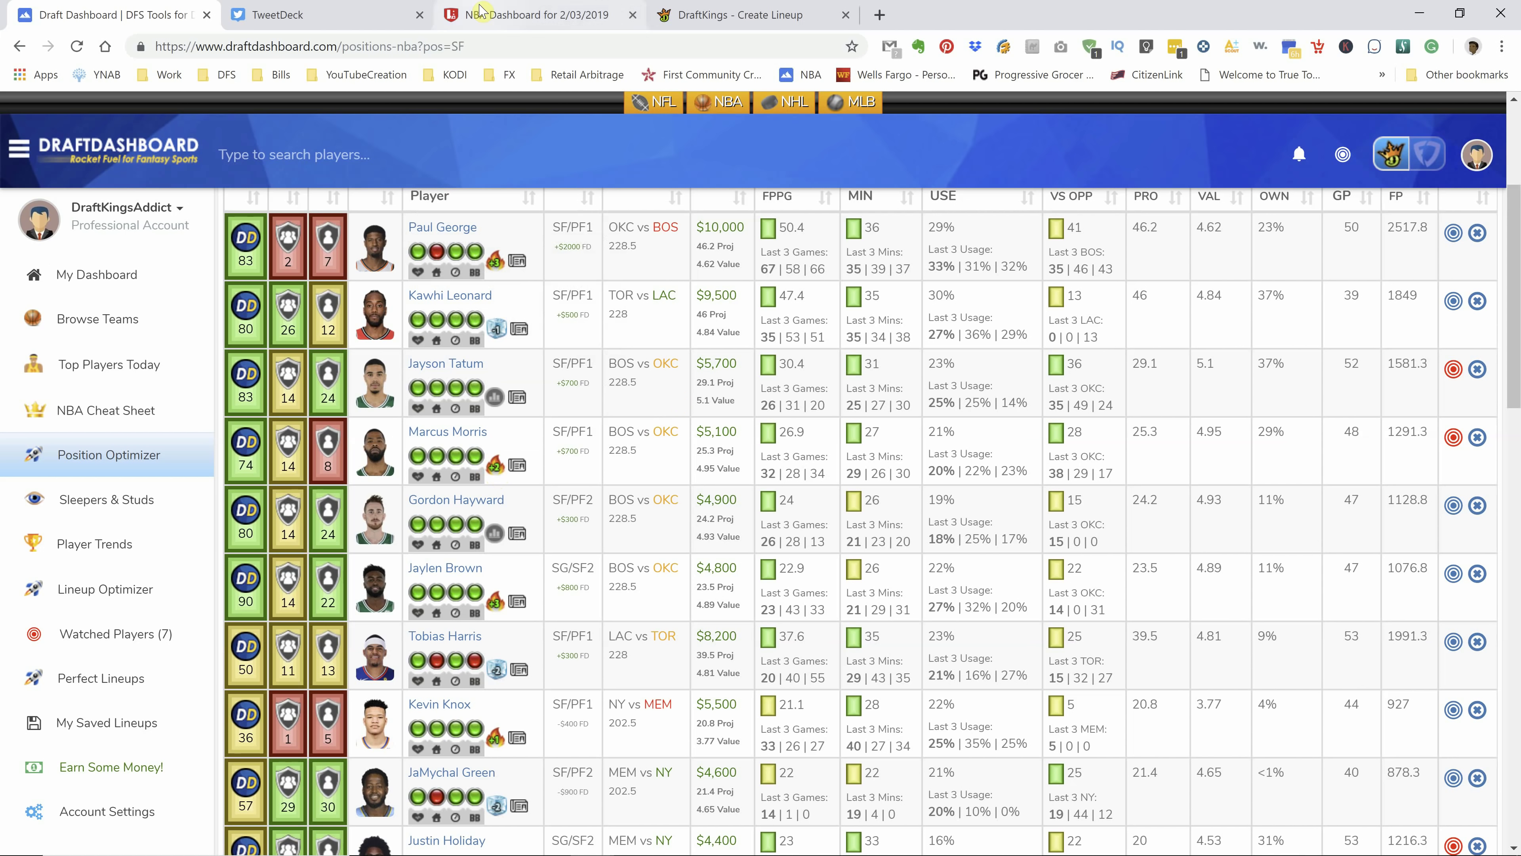
click(509, 17)
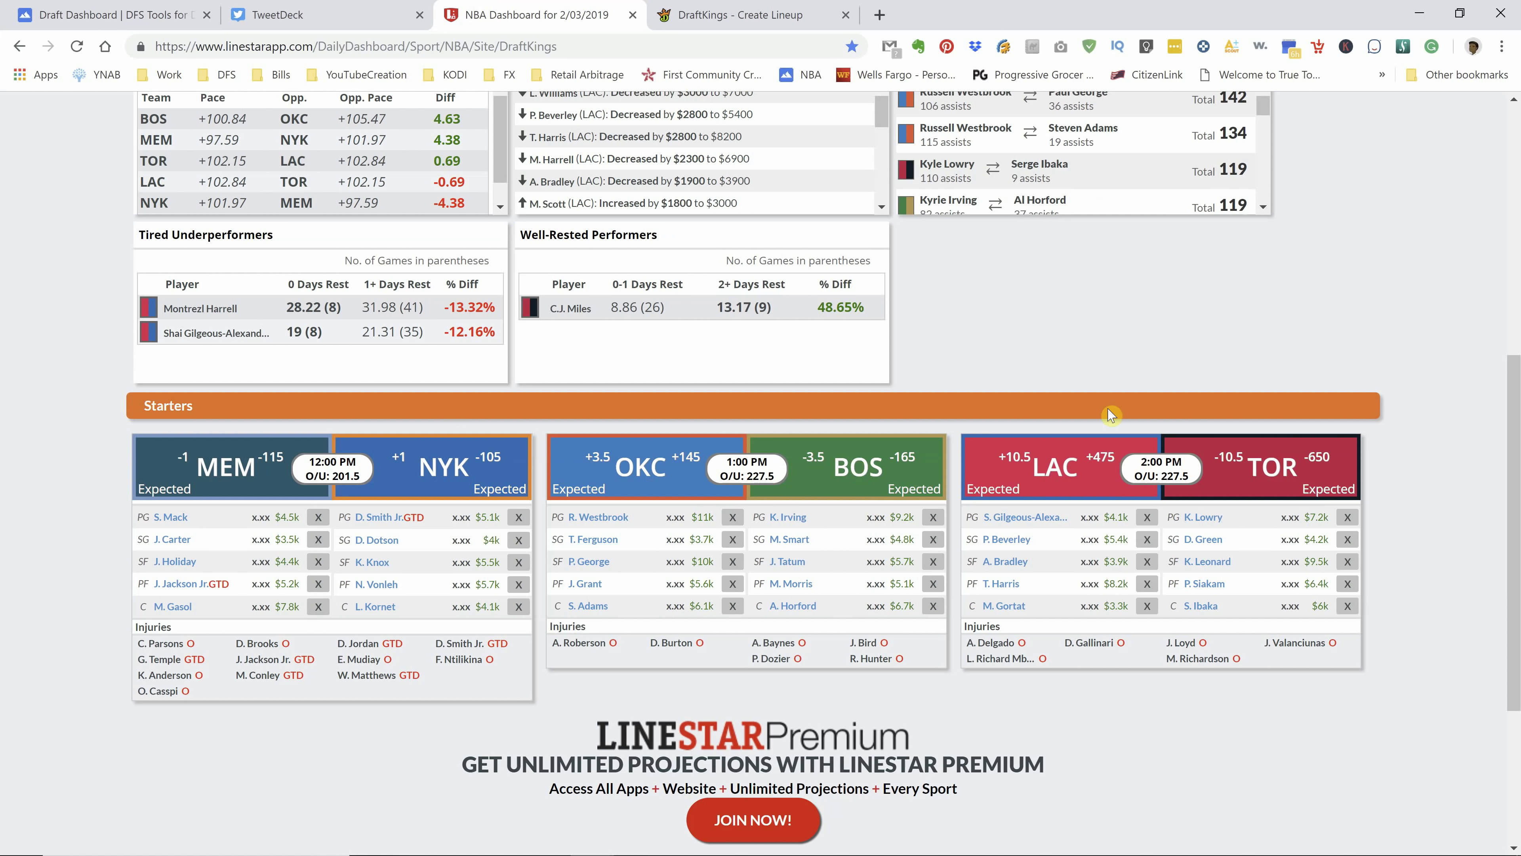
click(108, 16)
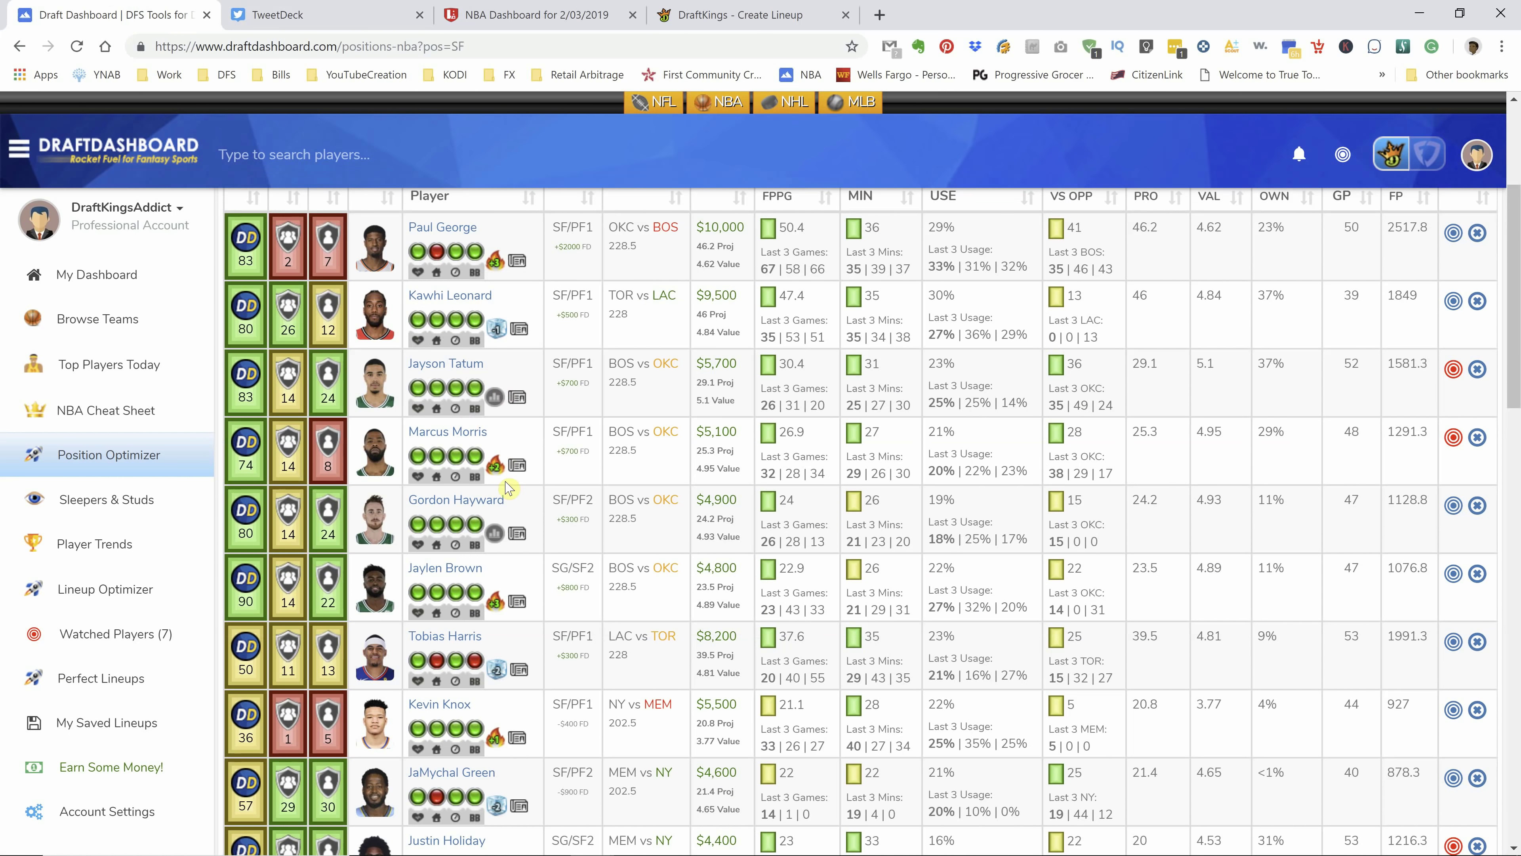
mouse_move(496, 467)
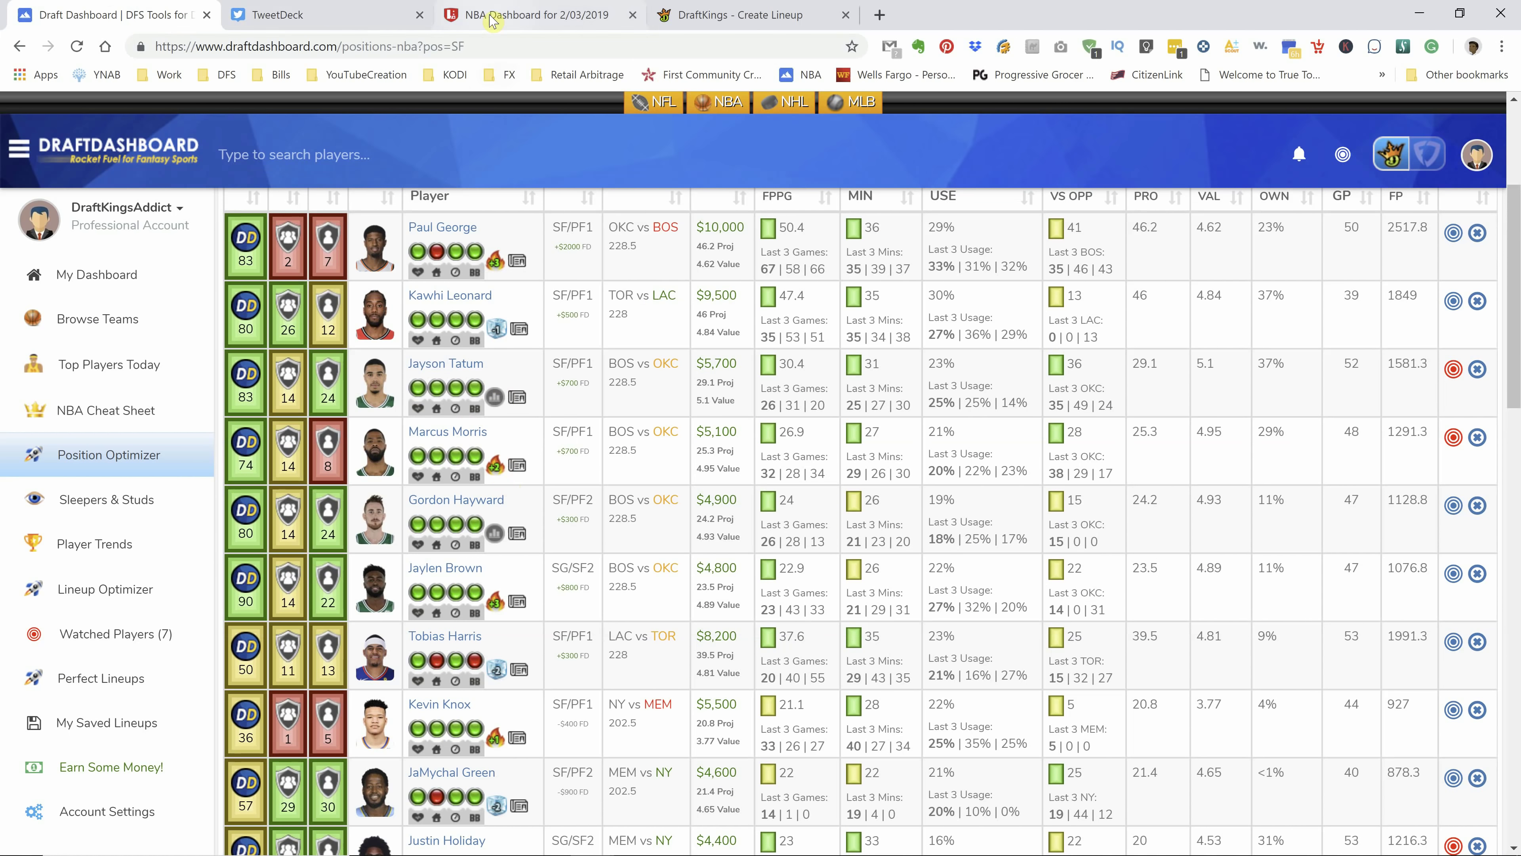
click(531, 23)
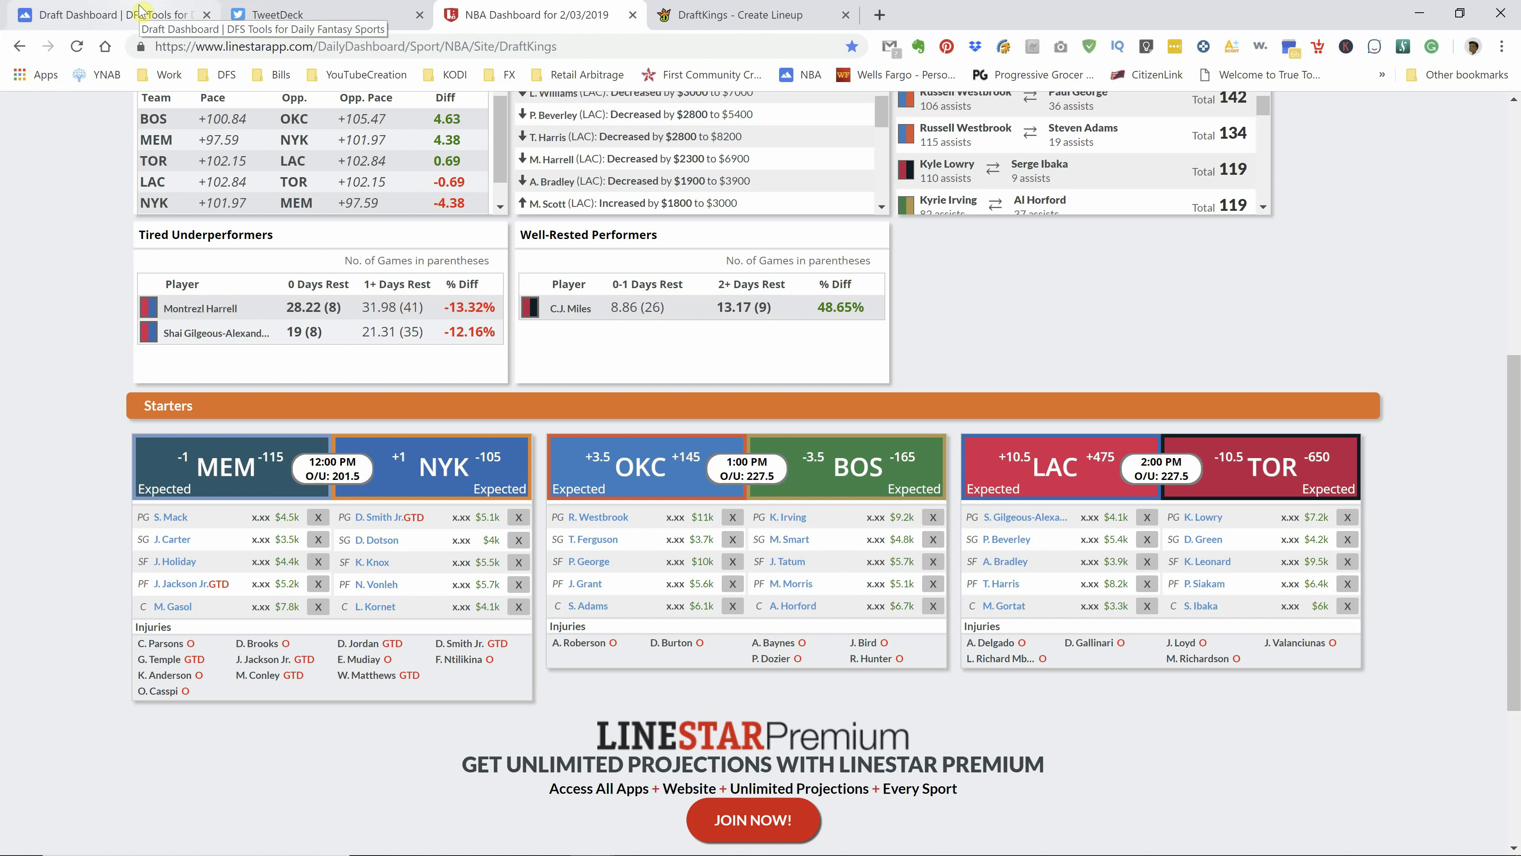
click(166, 22)
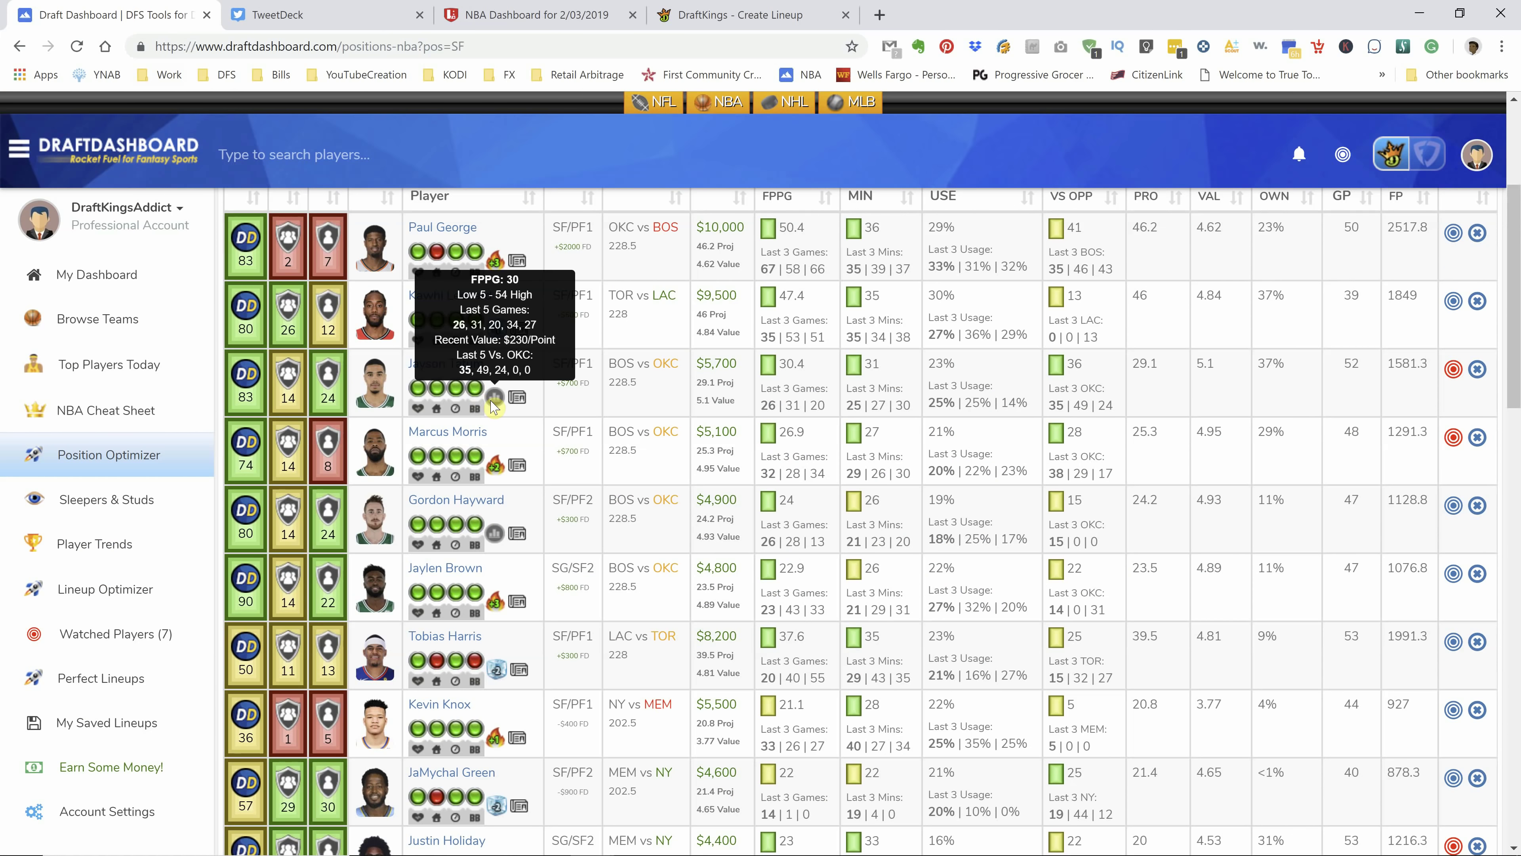
mouse_move(510, 464)
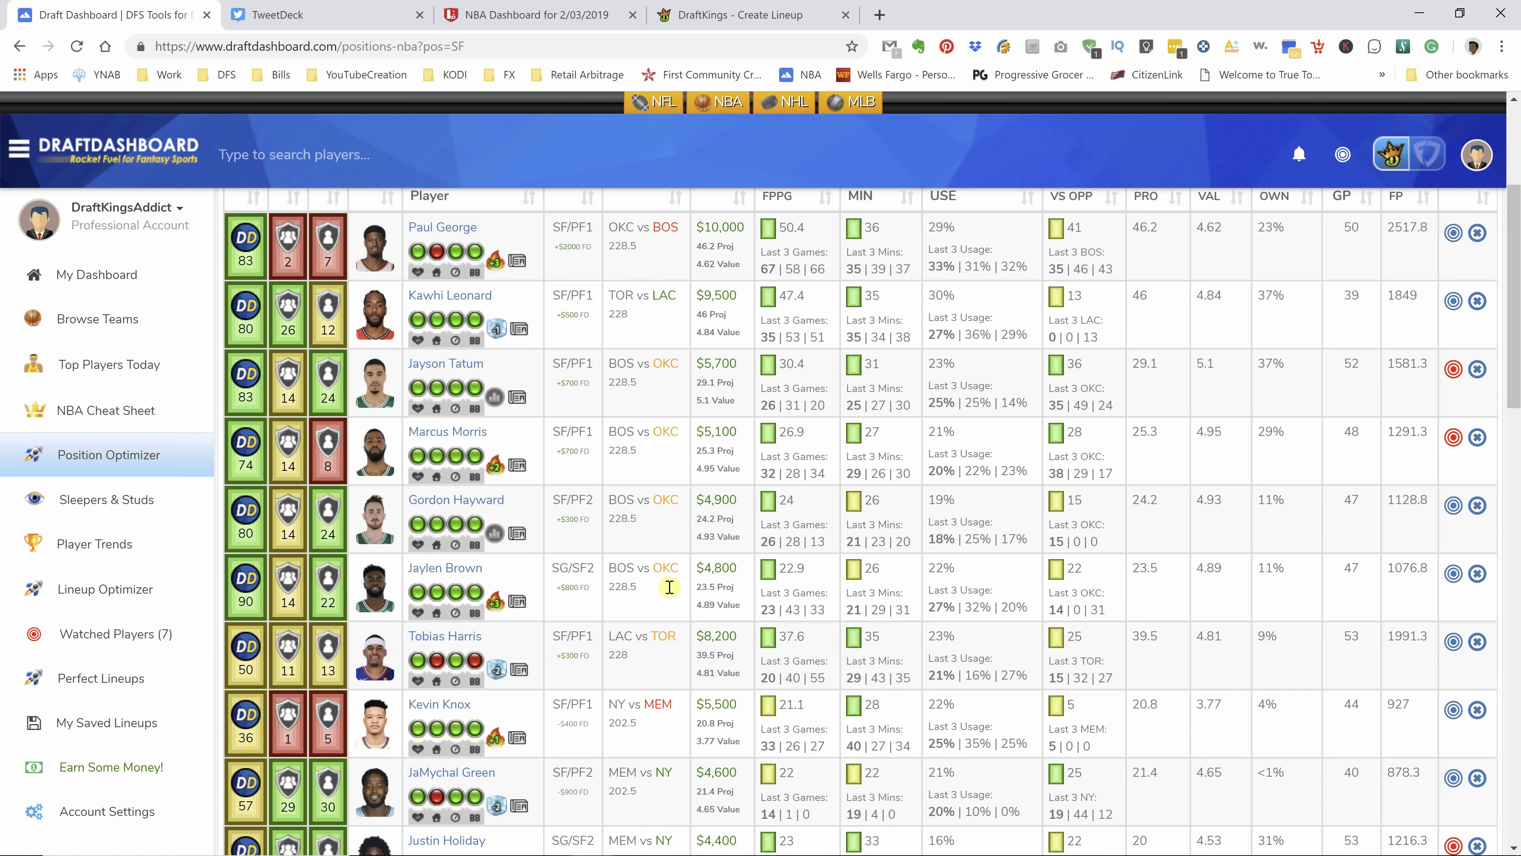
scroll(630, 611, up, 2)
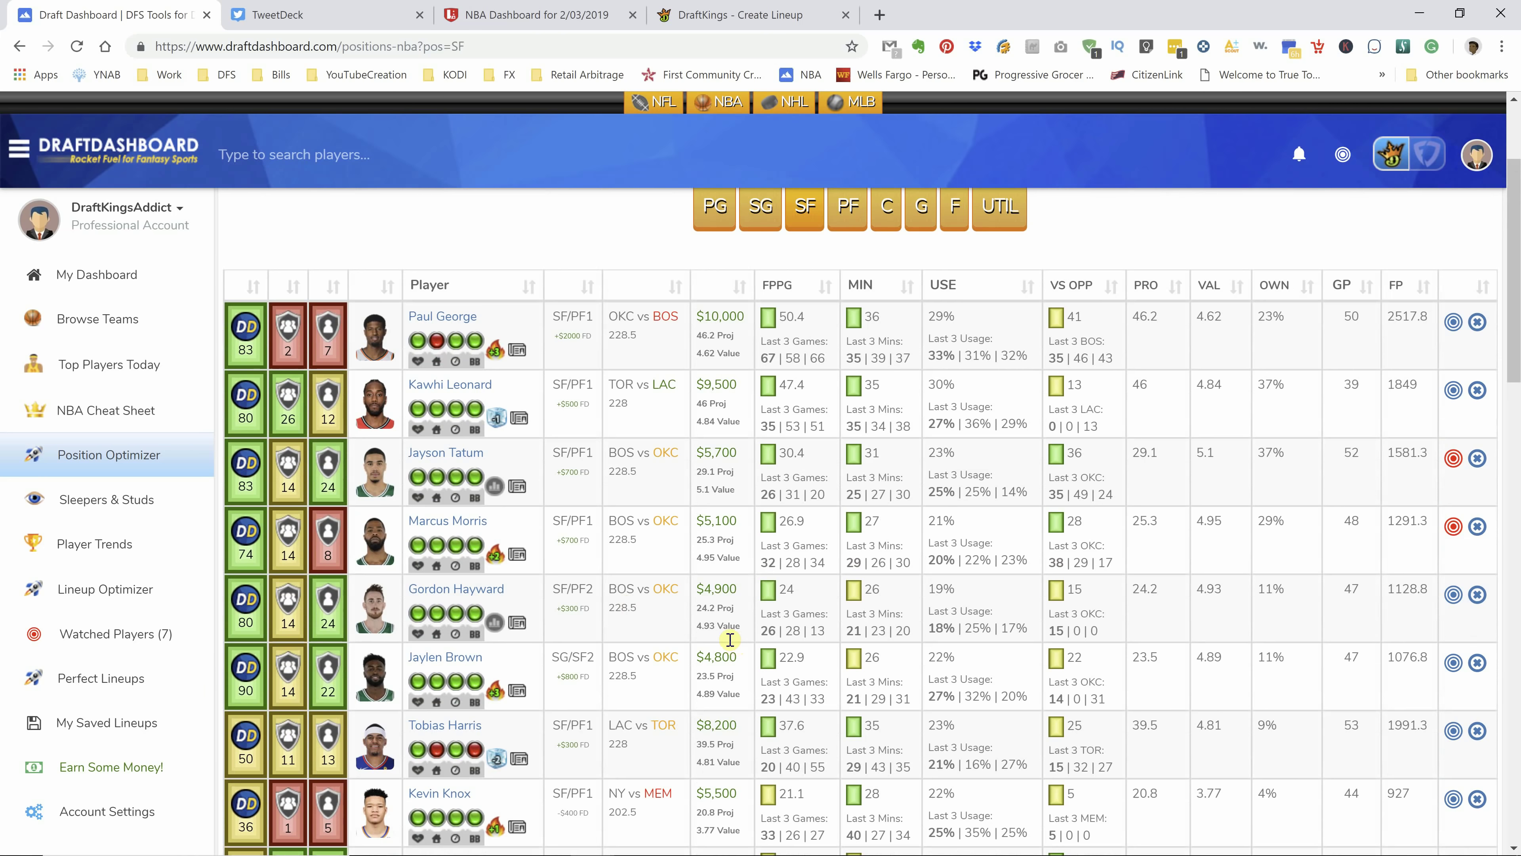
scroll(730, 638, down, 3)
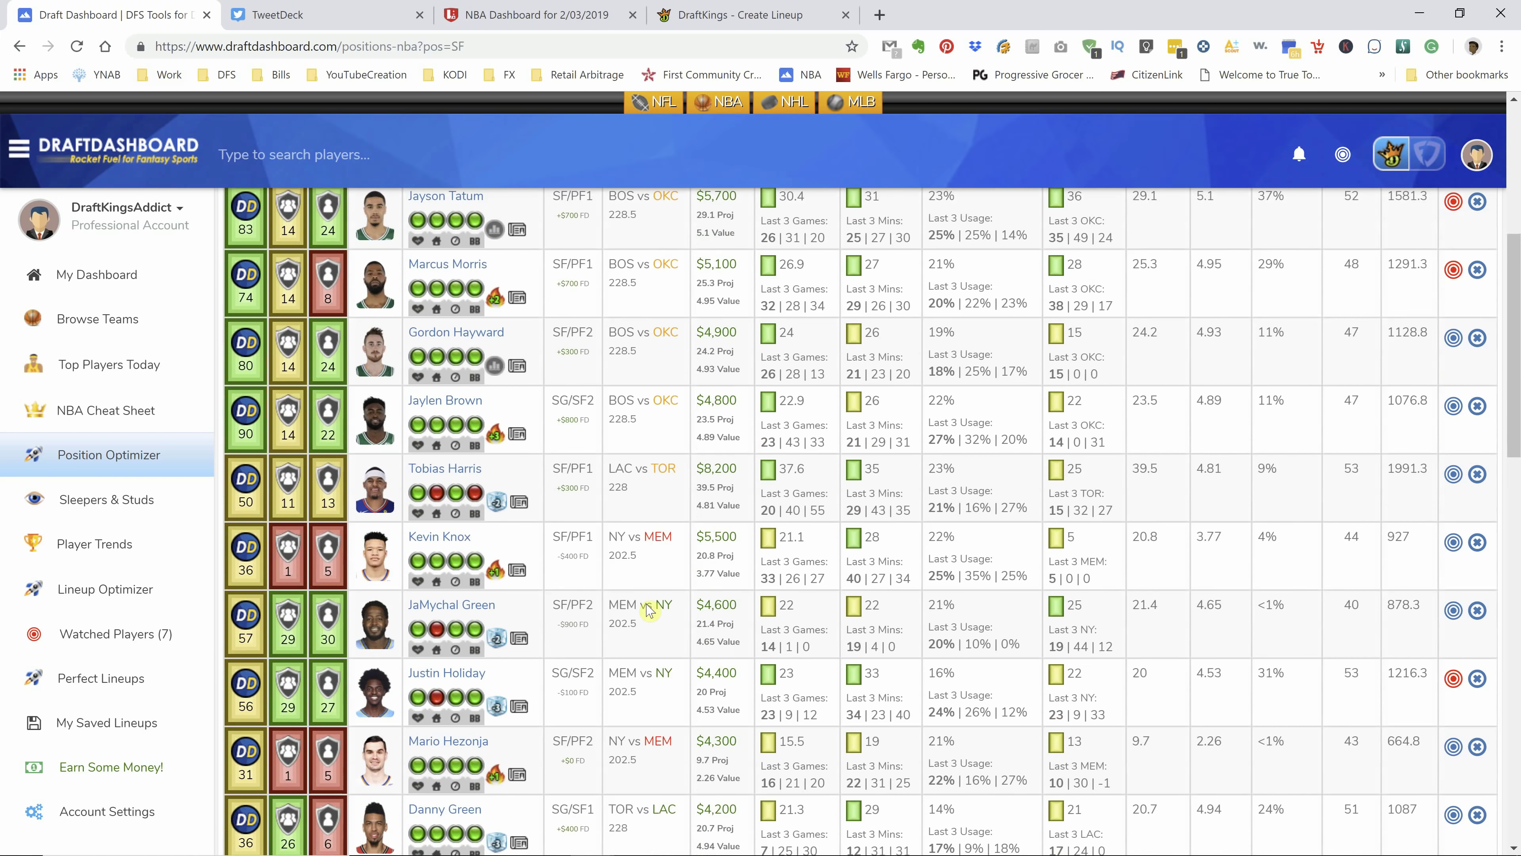
scroll(648, 610, up, 3)
mouse_move(504, 358)
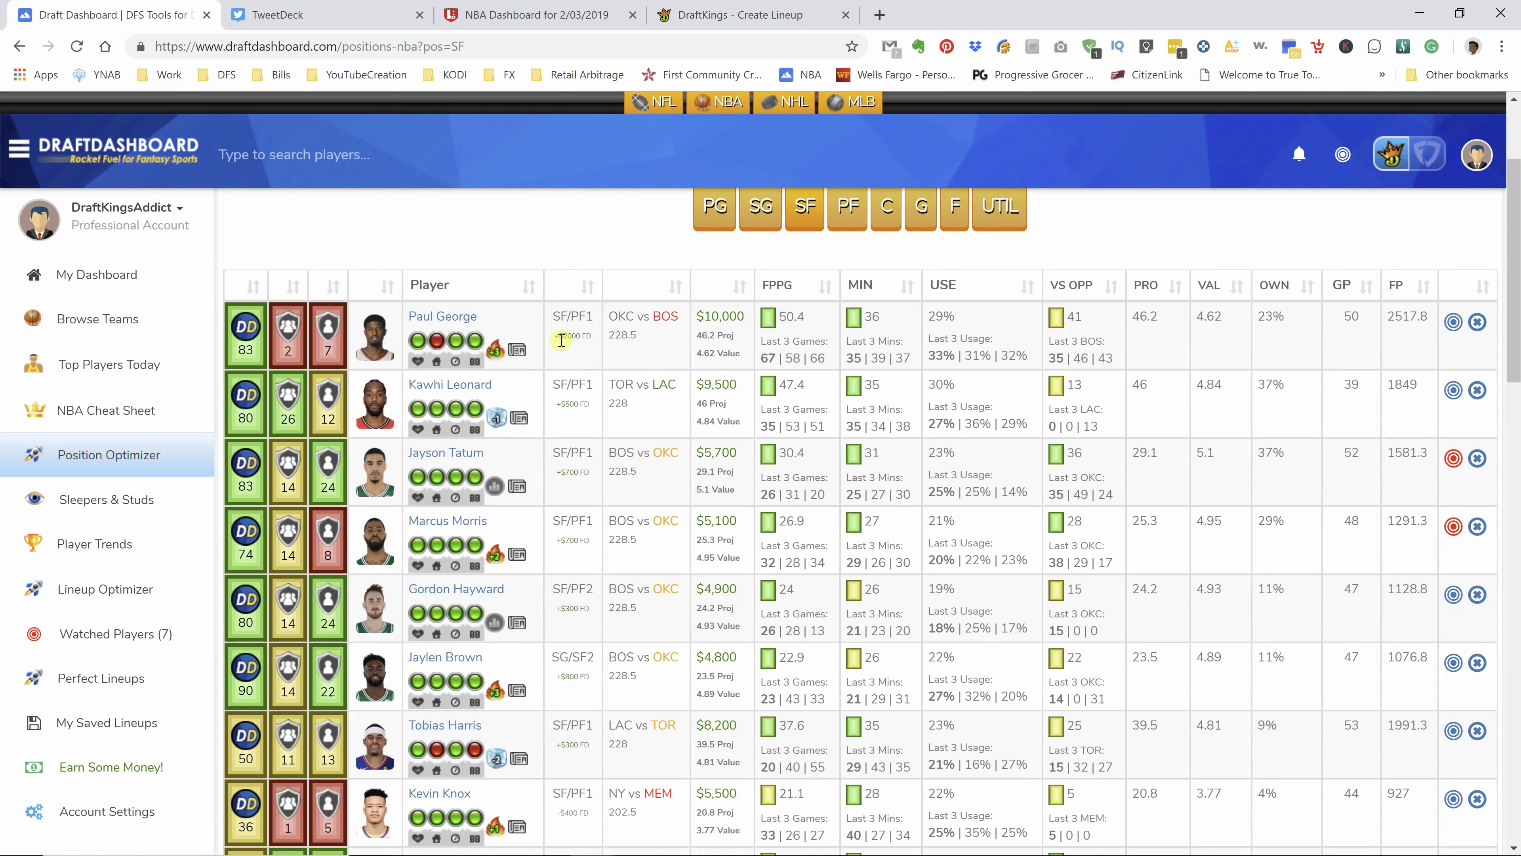
scroll(562, 340, down, 1)
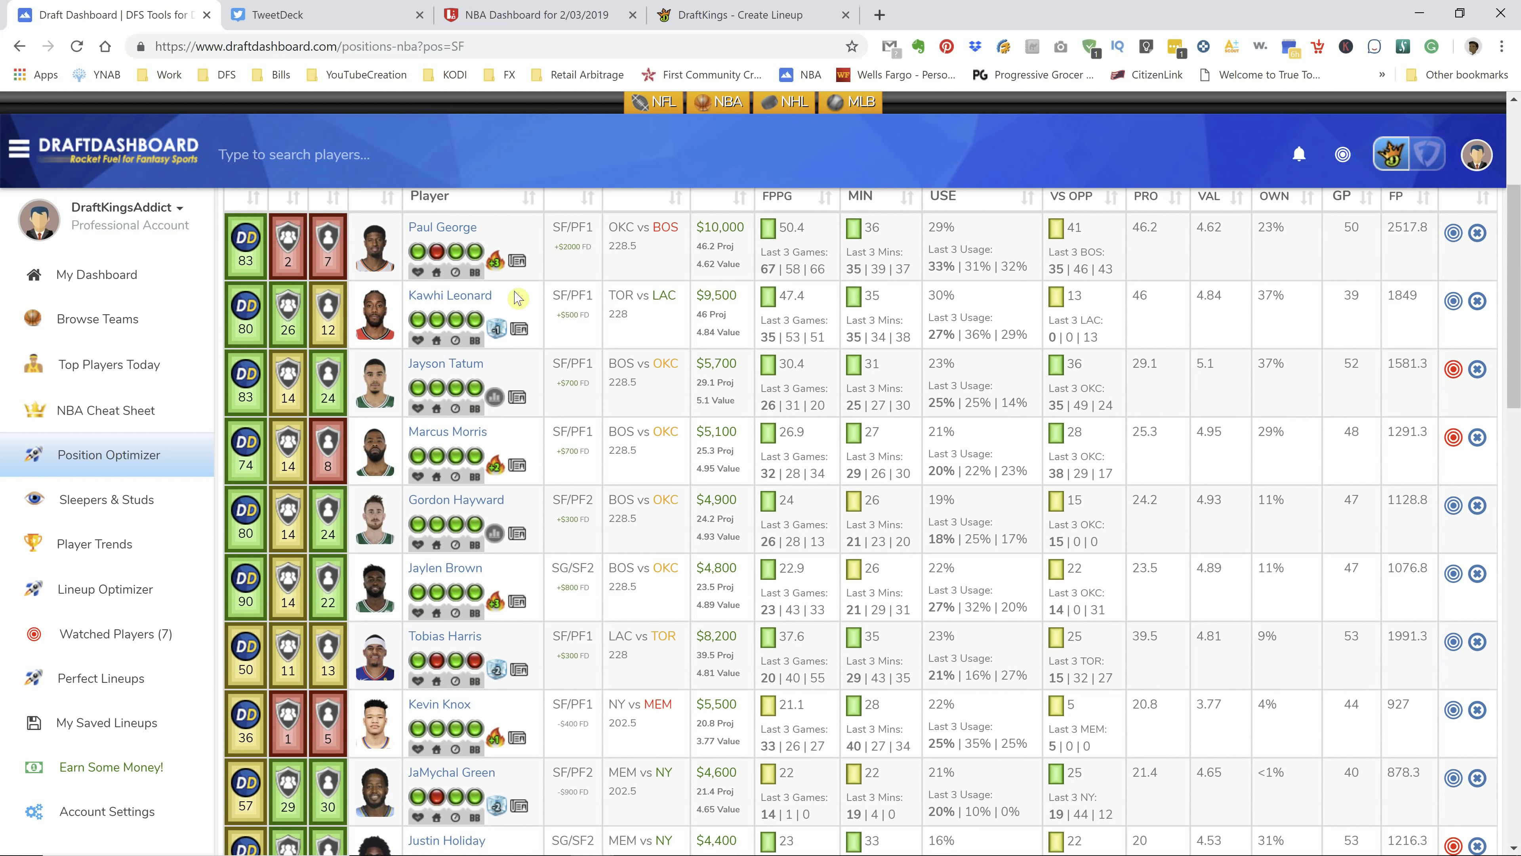
mouse_move(506, 266)
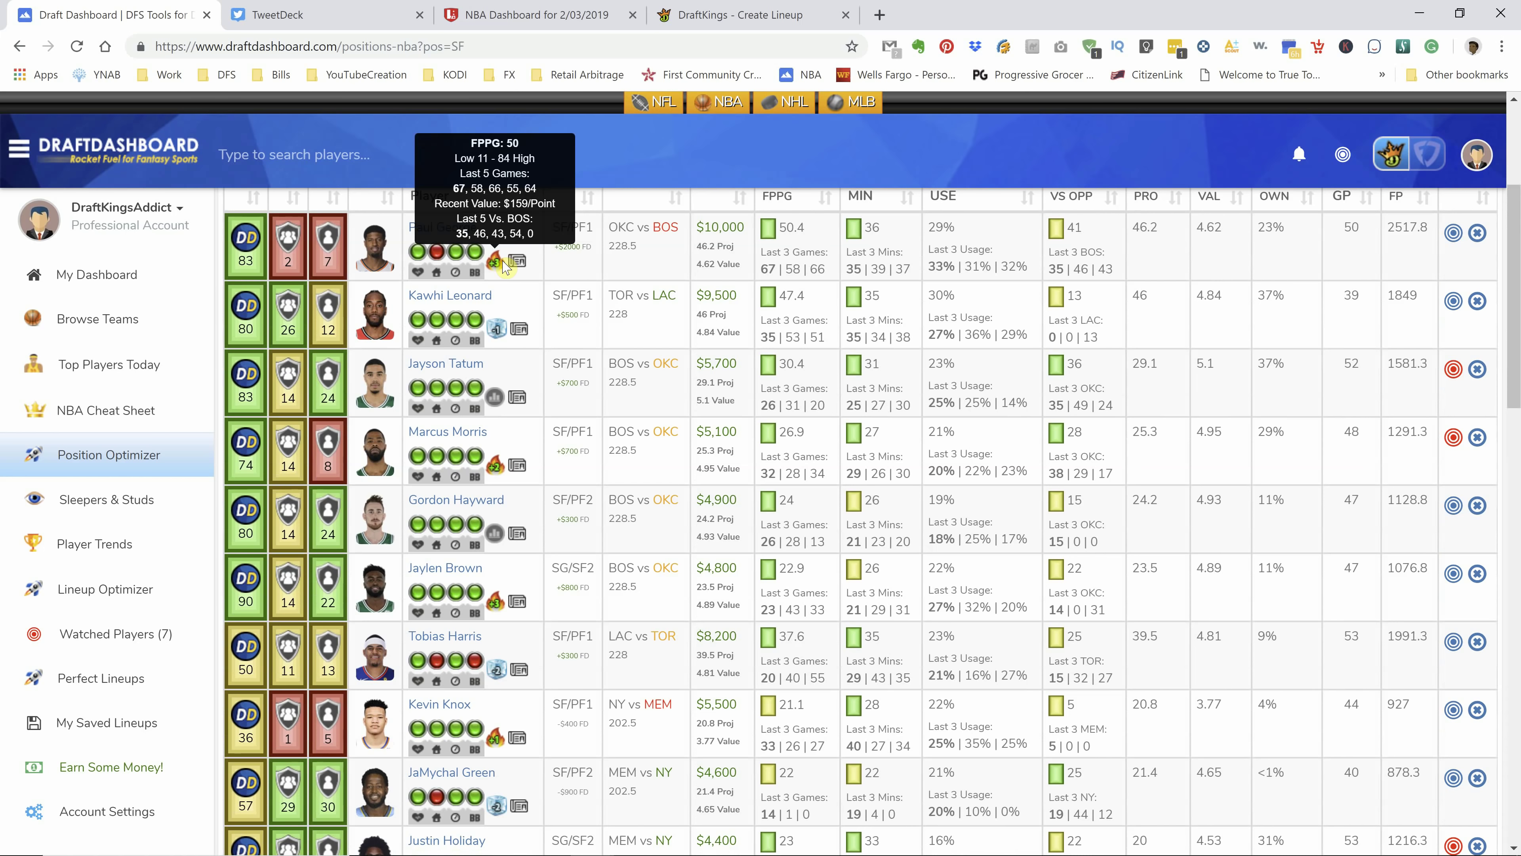
scroll(686, 461, down, 3)
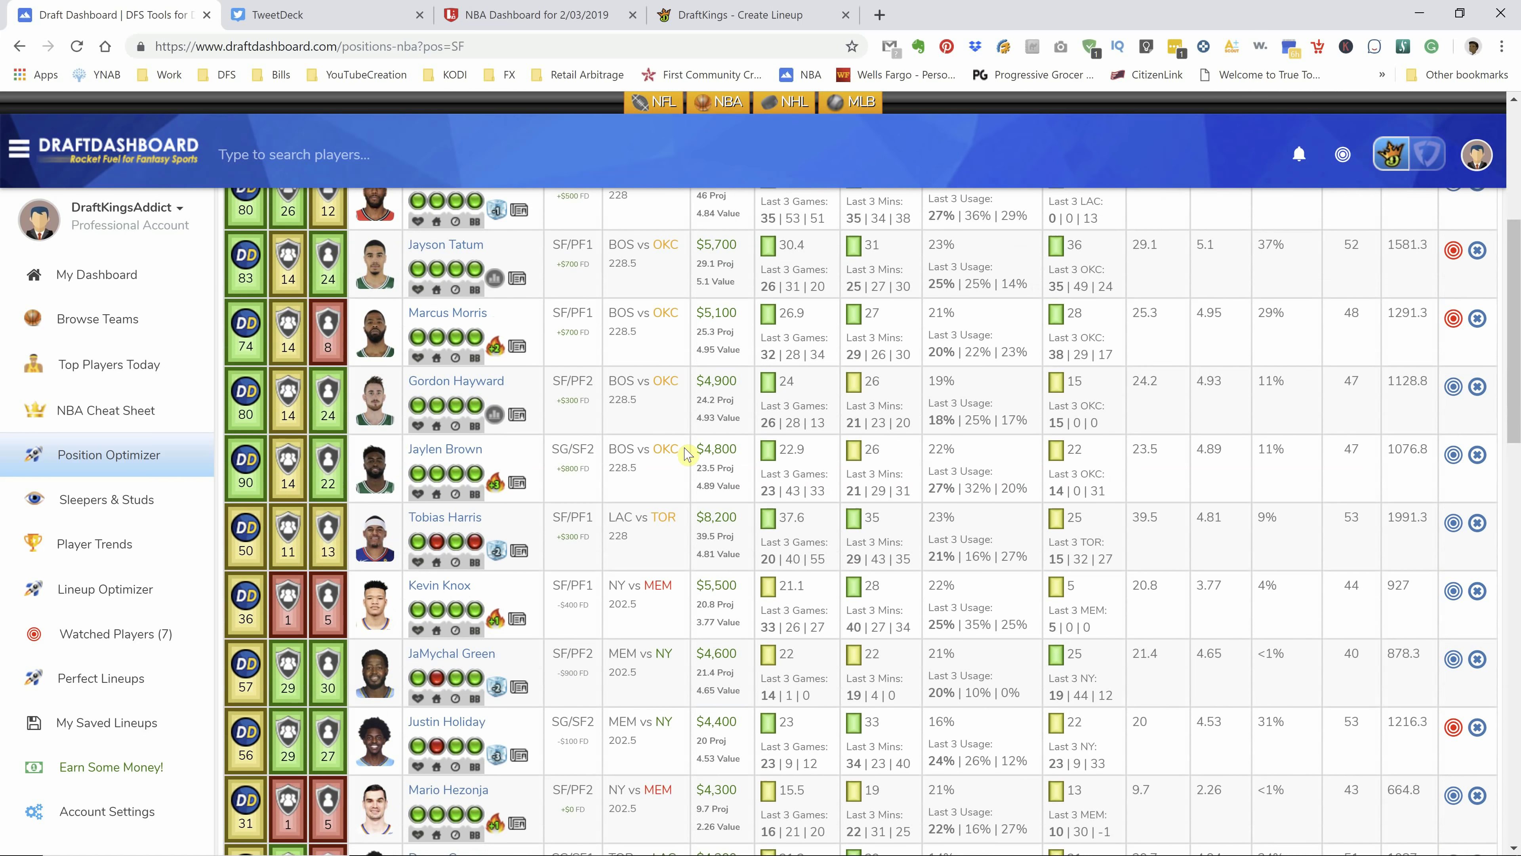
scroll(686, 460, down, 10)
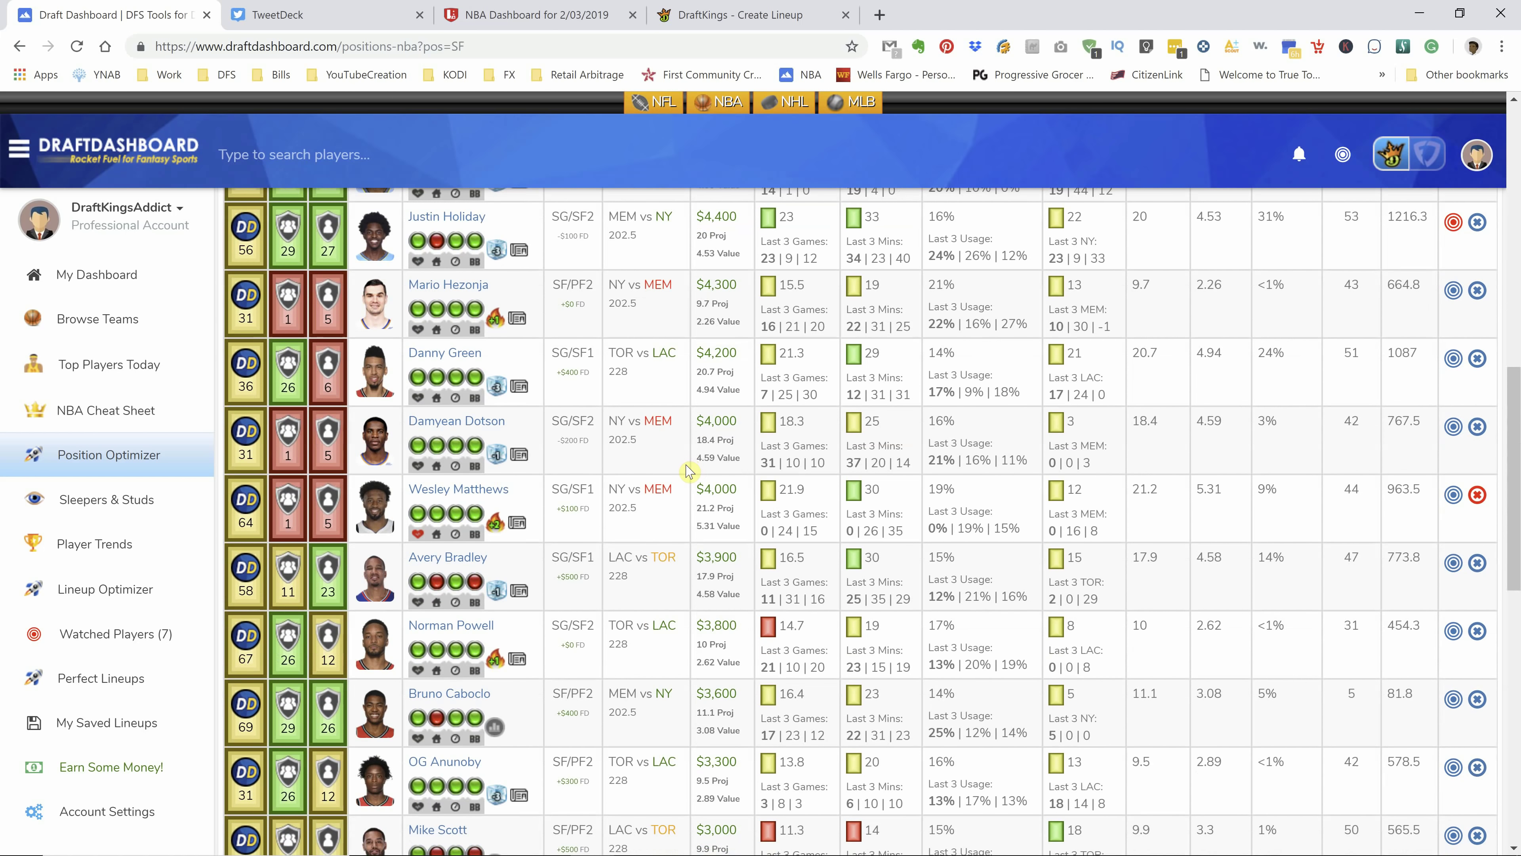
scroll(708, 495, up, 15)
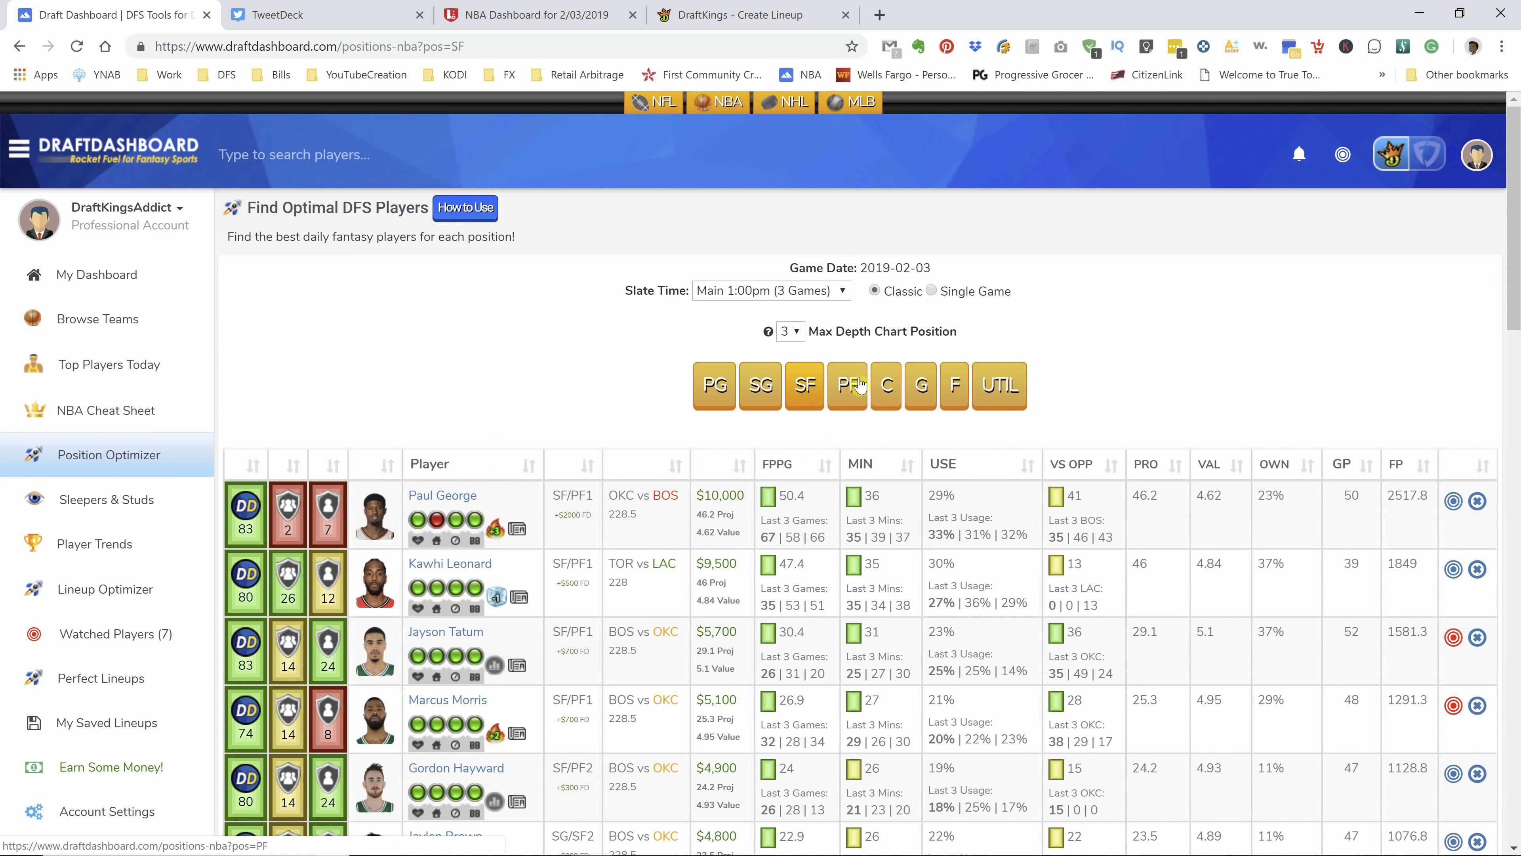
- List power forwards like Pascal Siakam ($6,400) and Serge Ibaka, checking LineStar starters in between
click(859, 386)
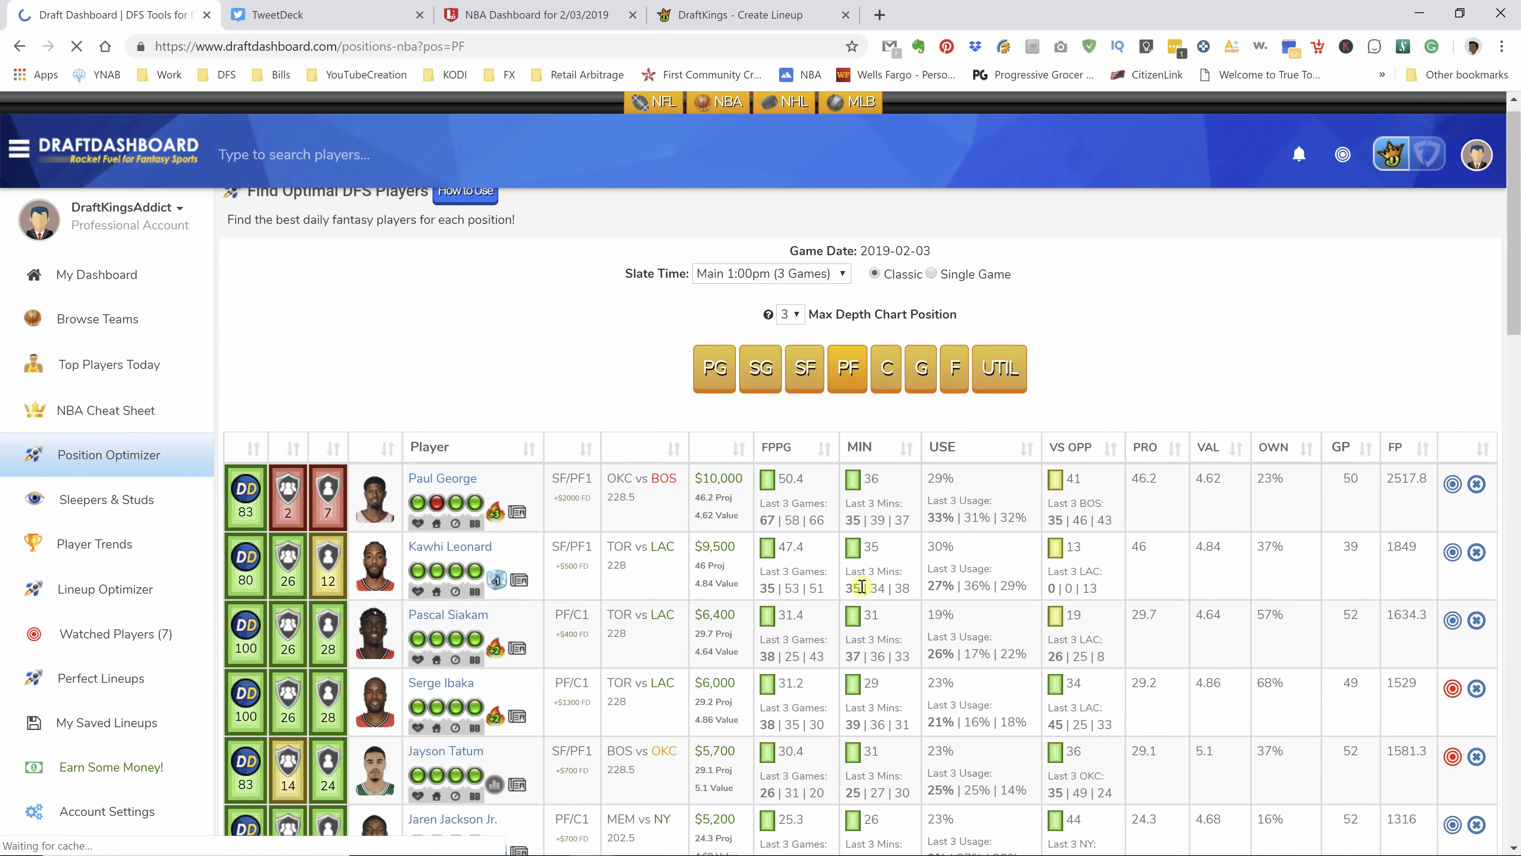
scroll(535, 558, down, 3)
mouse_move(495, 560)
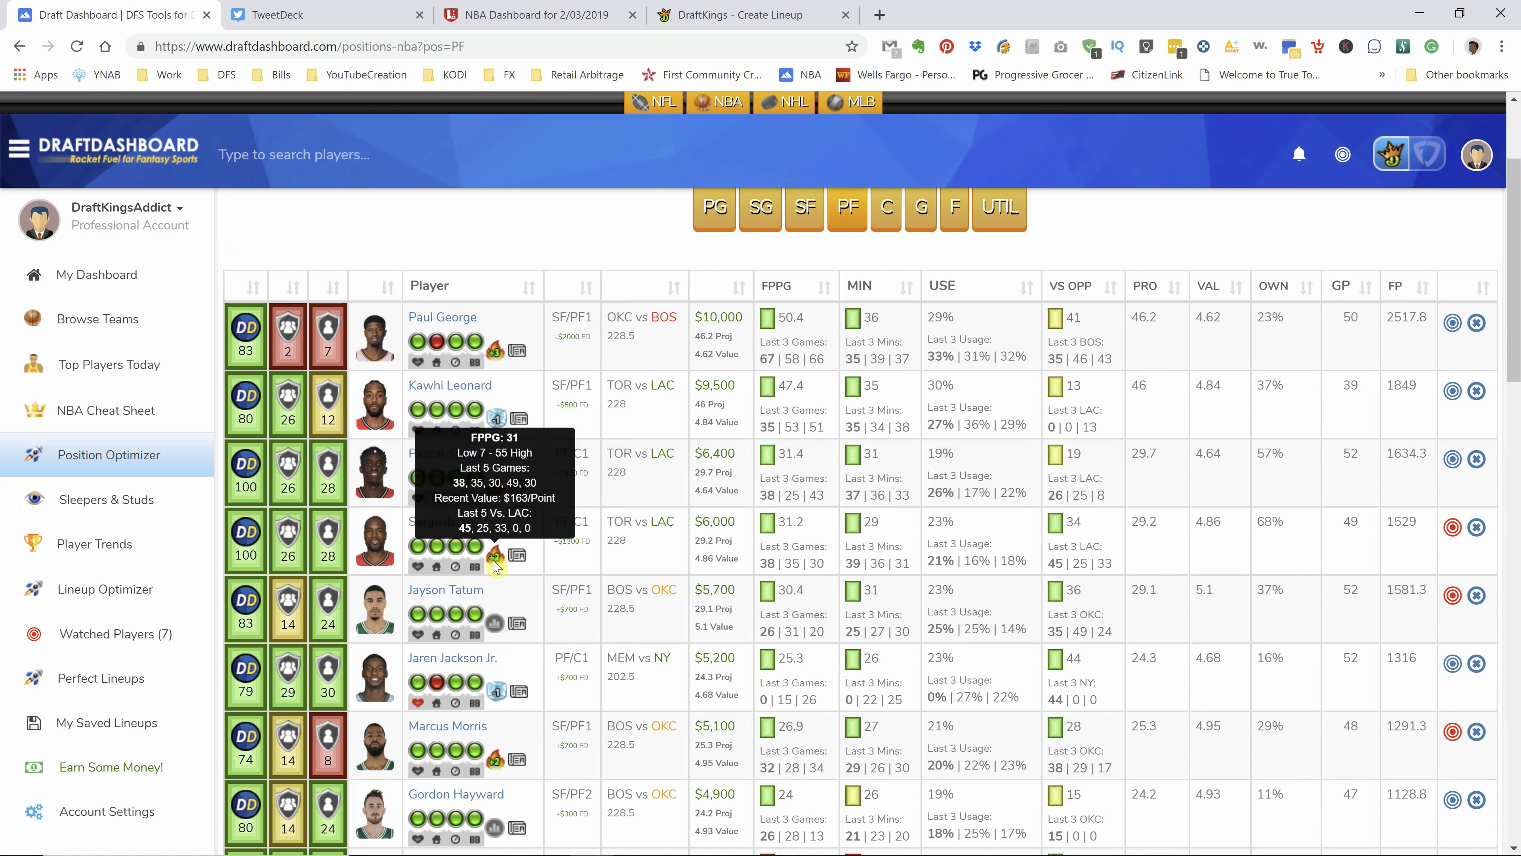
click(540, 15)
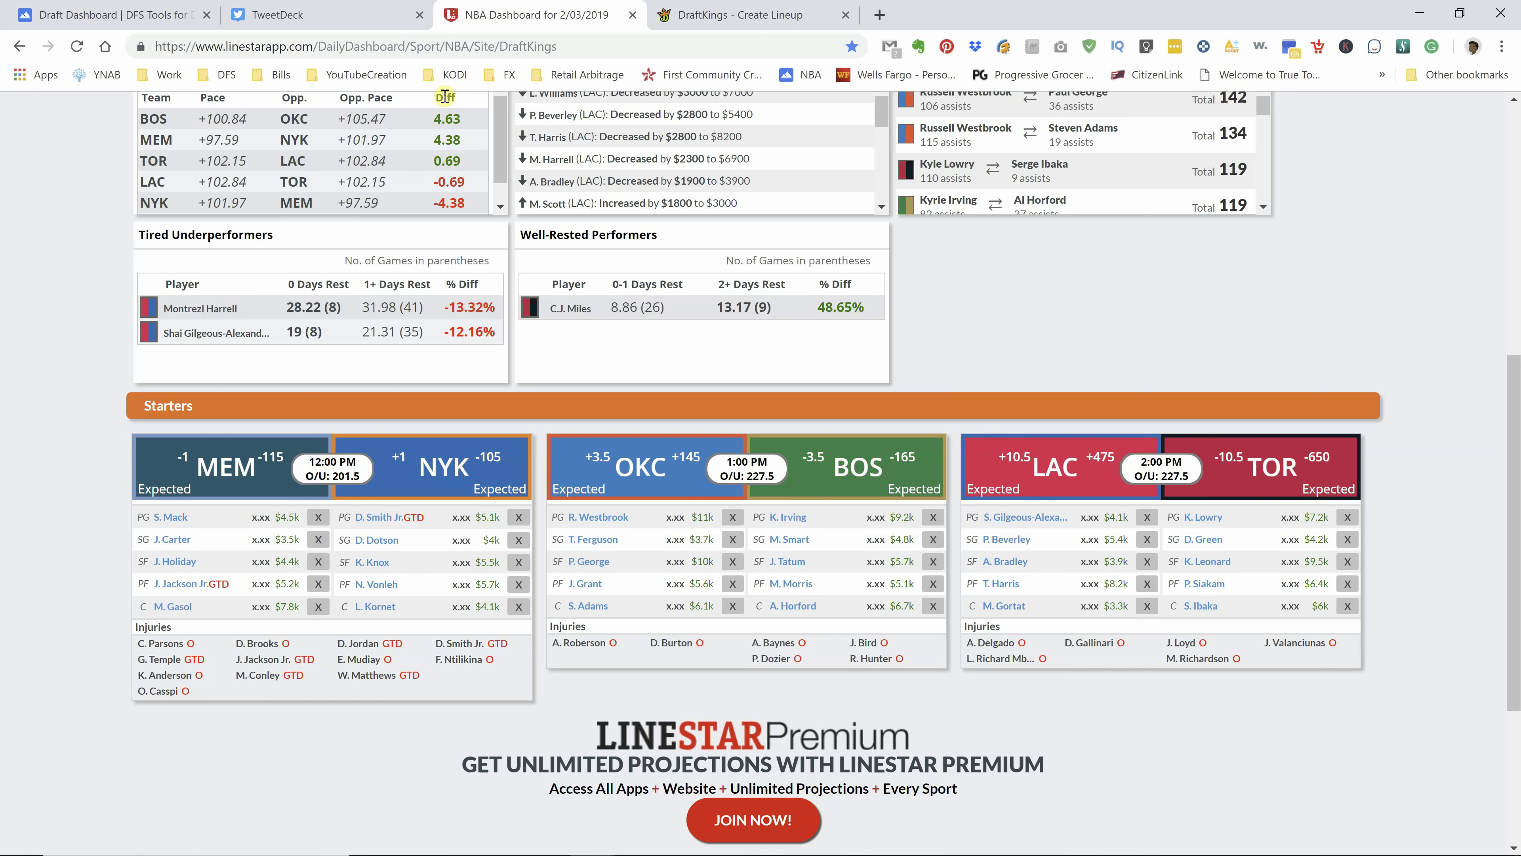
click(151, 30)
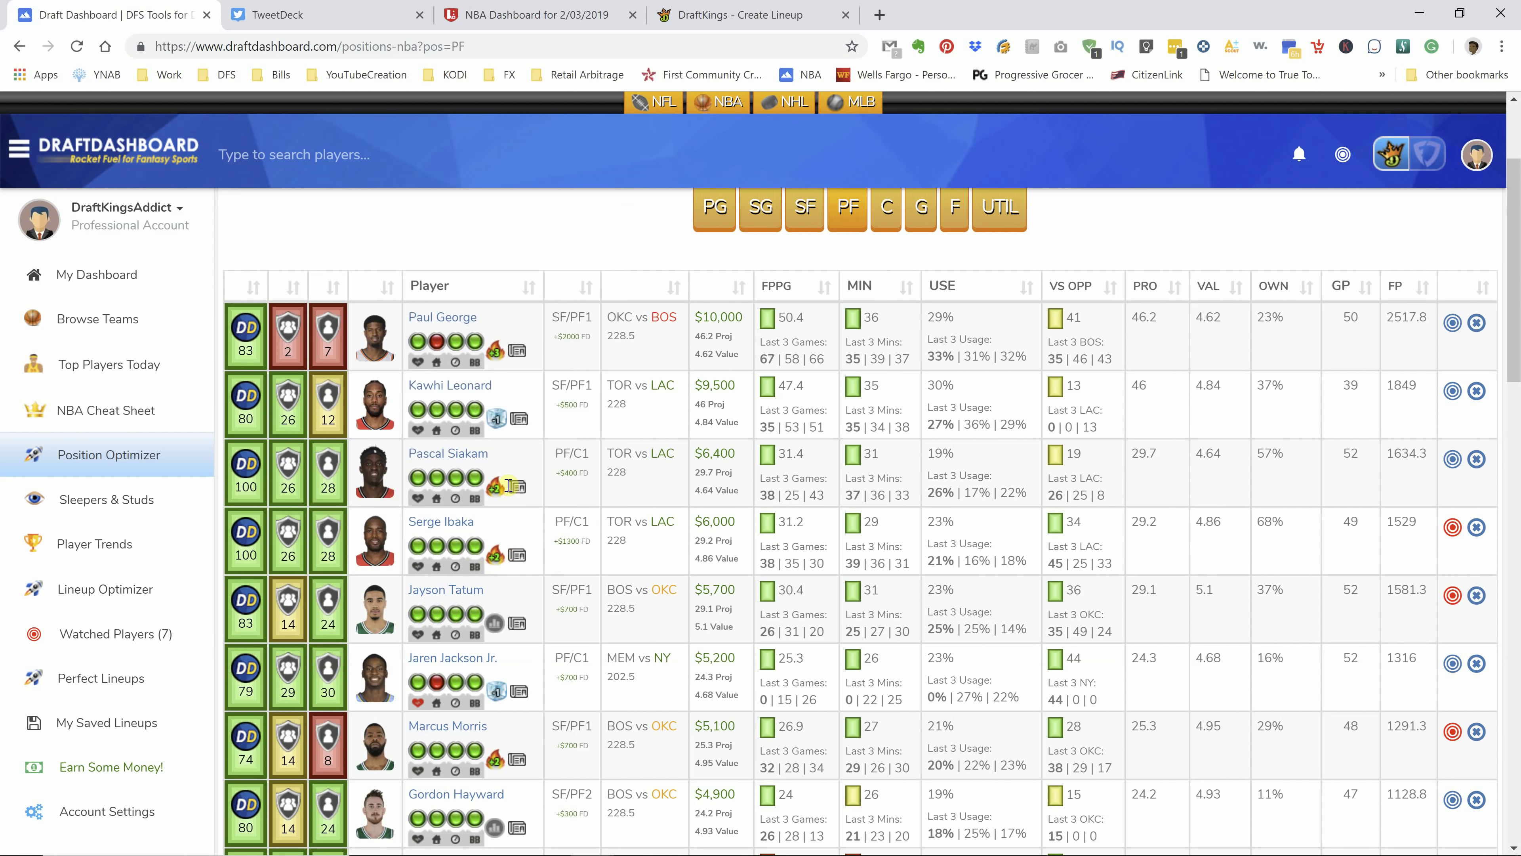
mouse_move(497, 500)
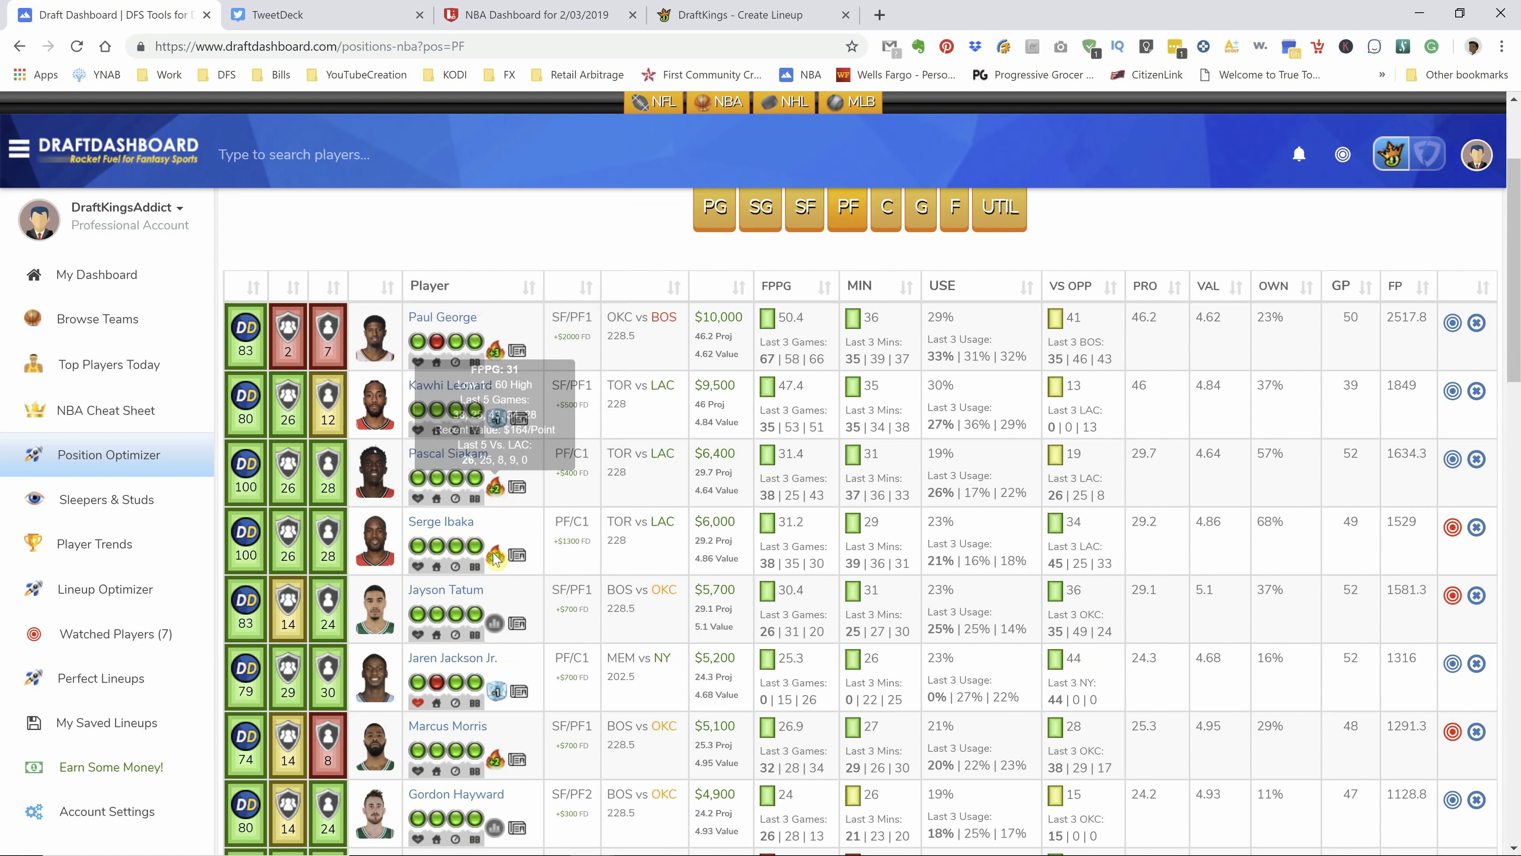
mouse_move(495, 563)
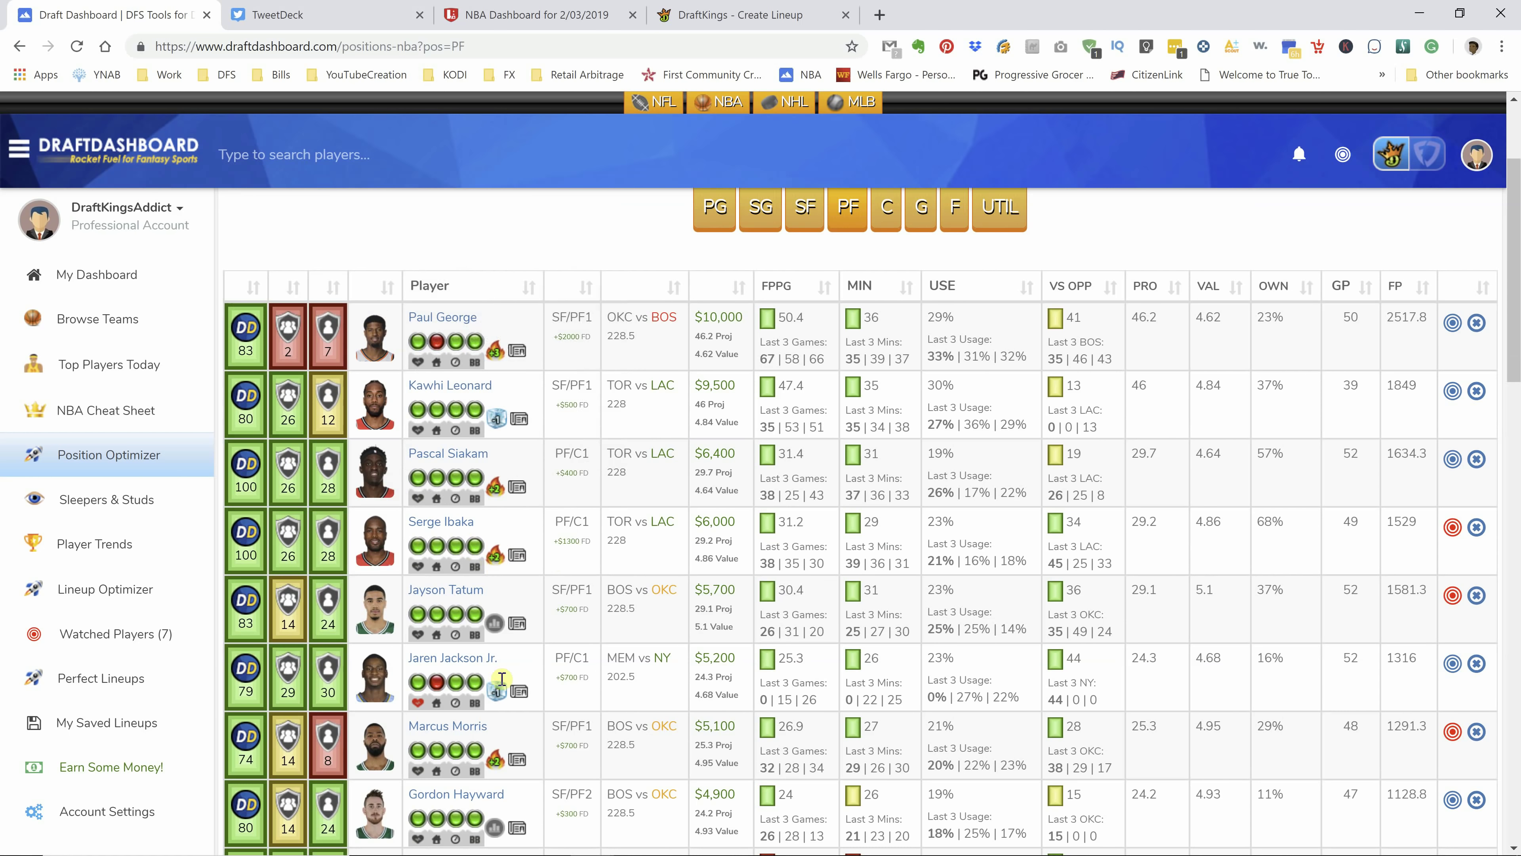
mouse_move(499, 697)
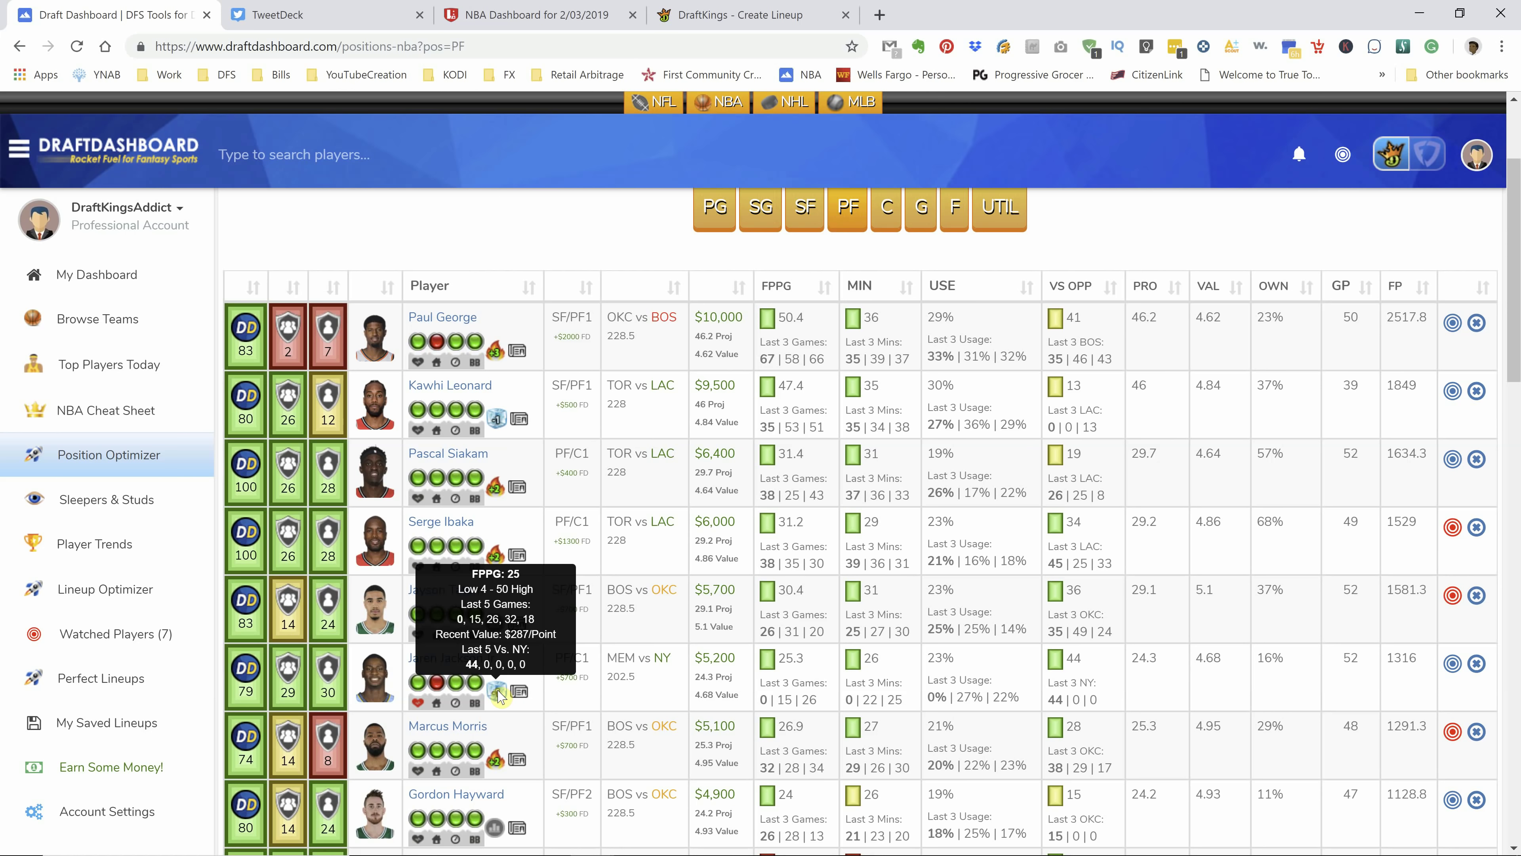
scroll(617, 683, down, 3)
scroll(616, 683, down, 3)
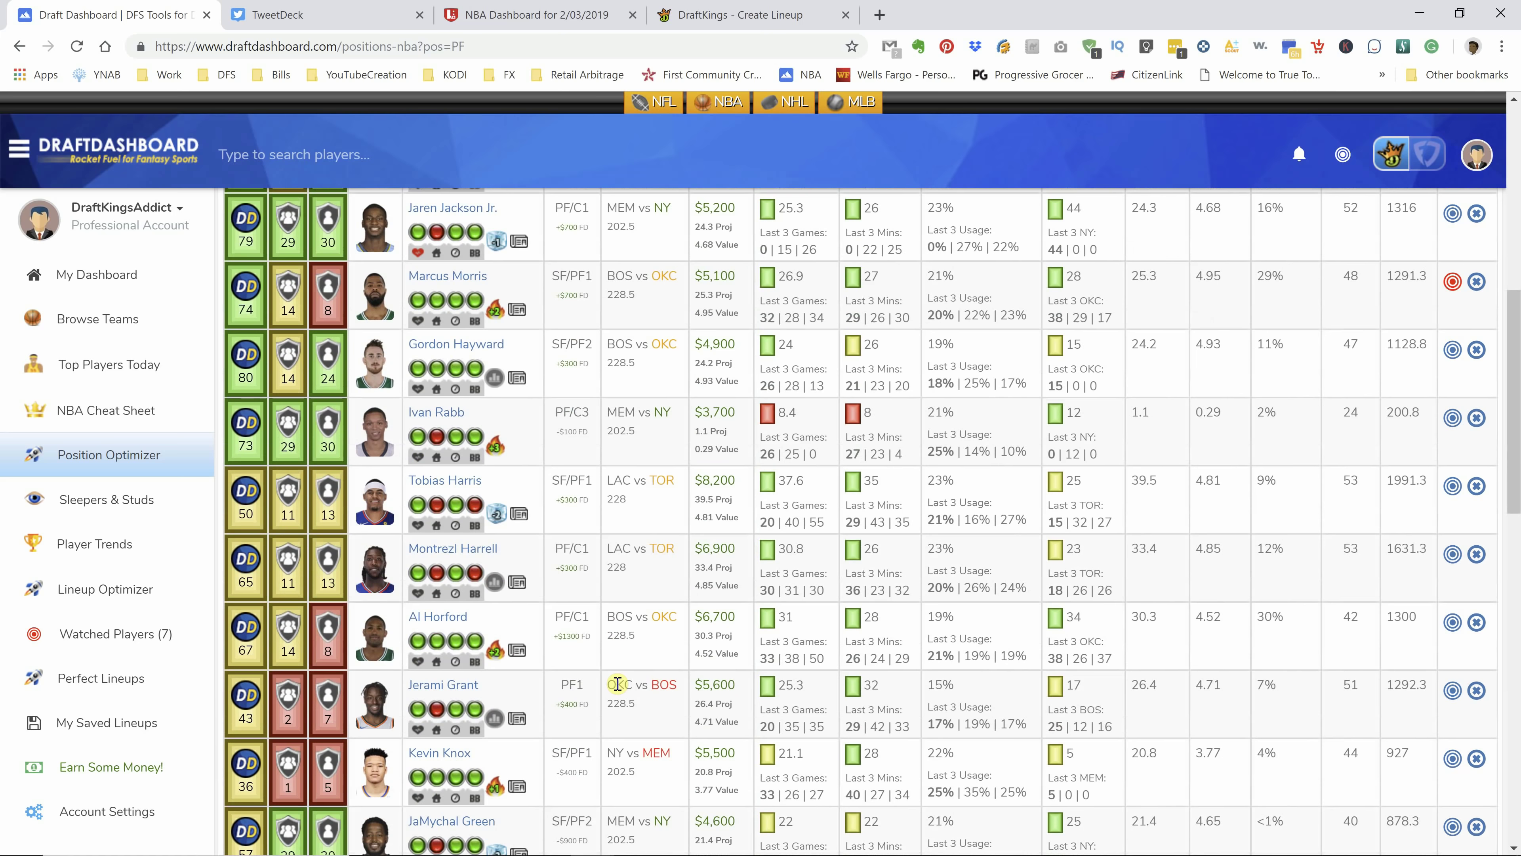
scroll(617, 684, down, 1)
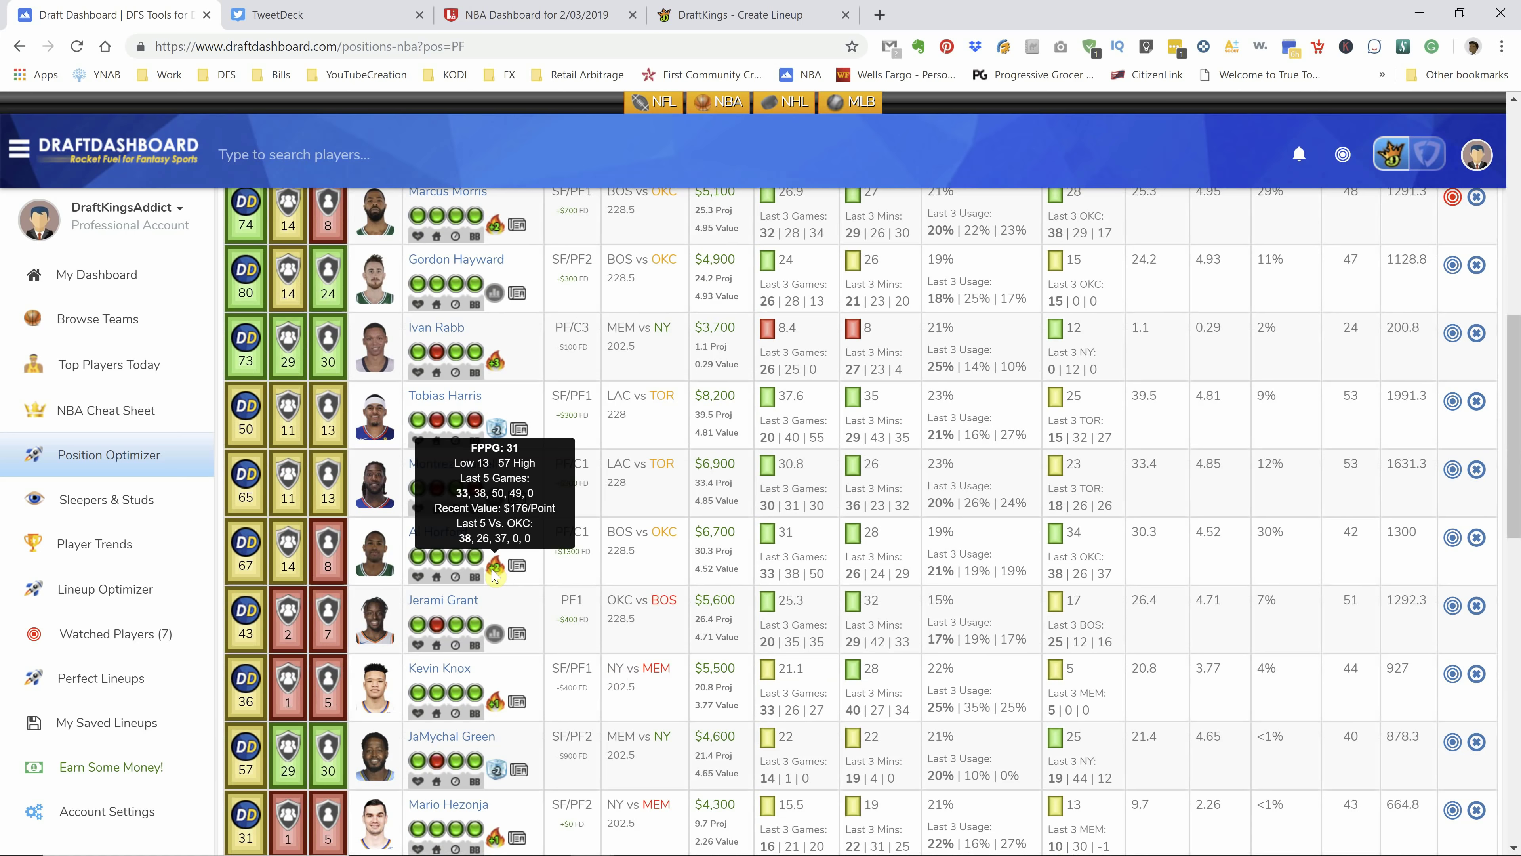
scroll(495, 574, down, 2)
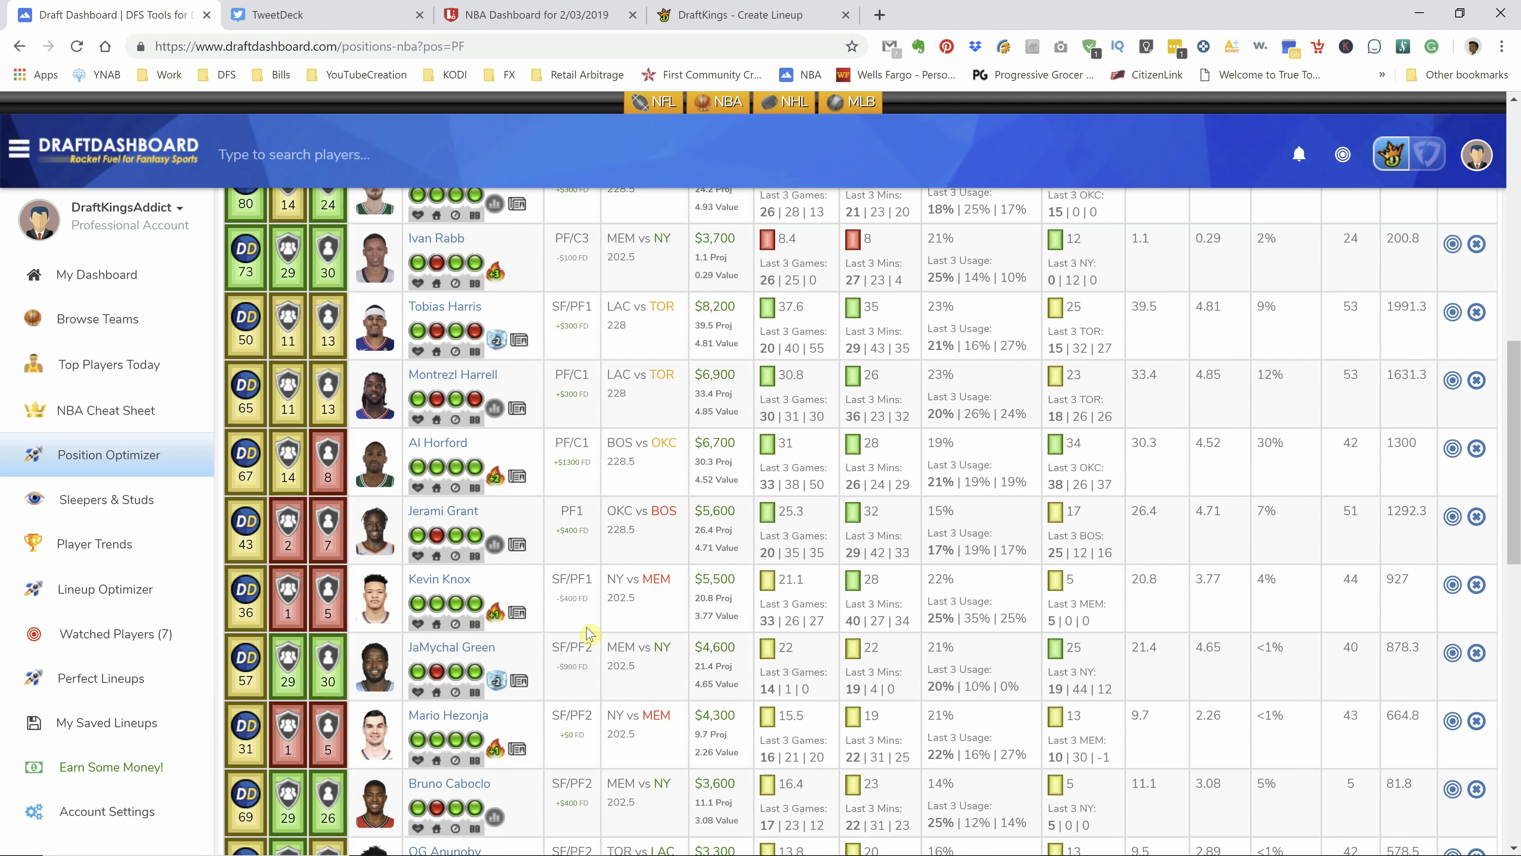
scroll(584, 636, up, 15)
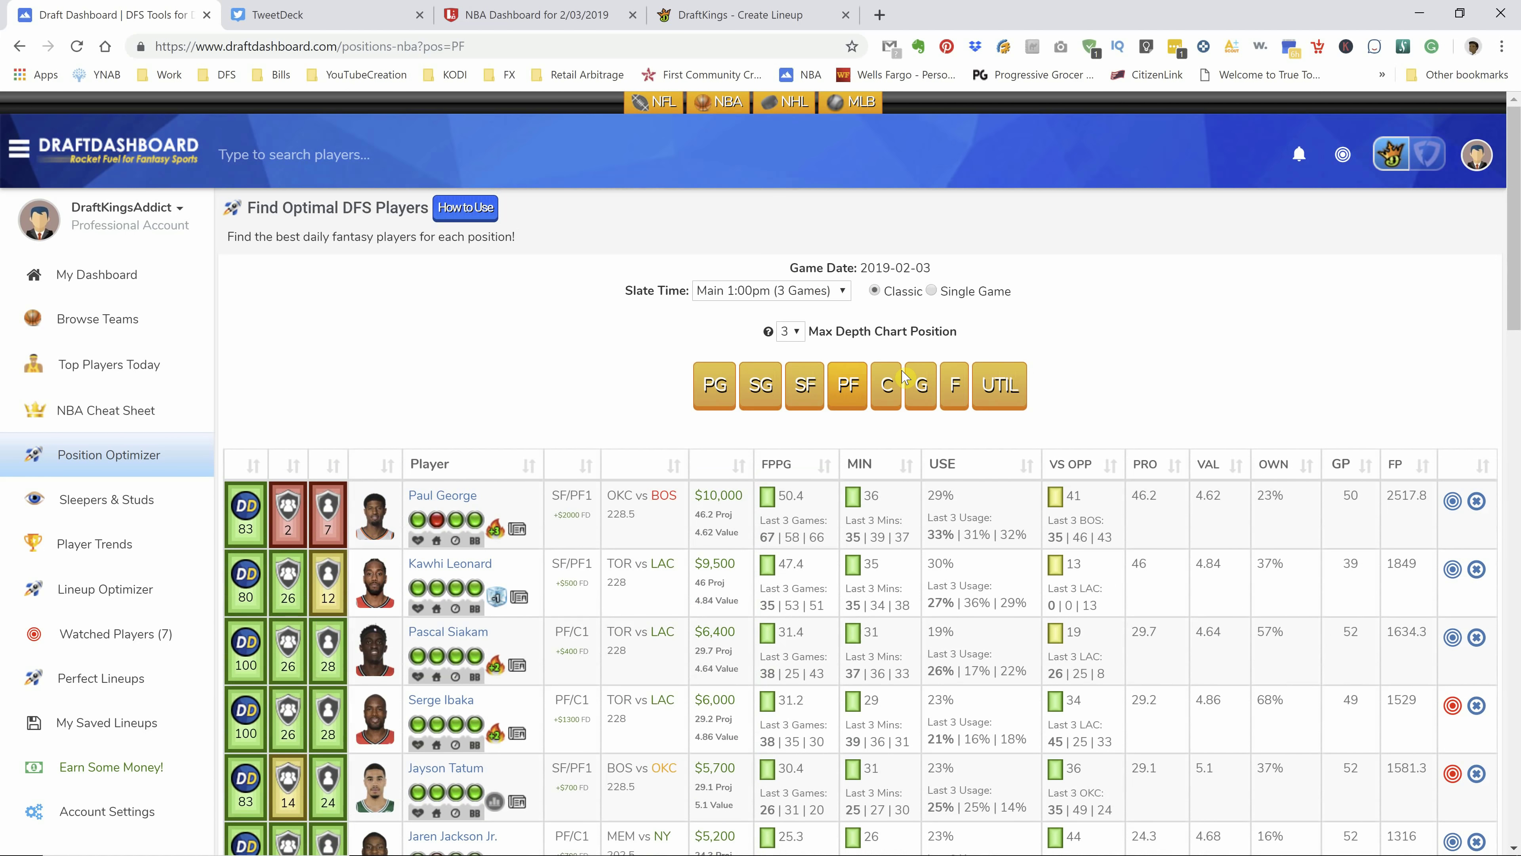
click(906, 377)
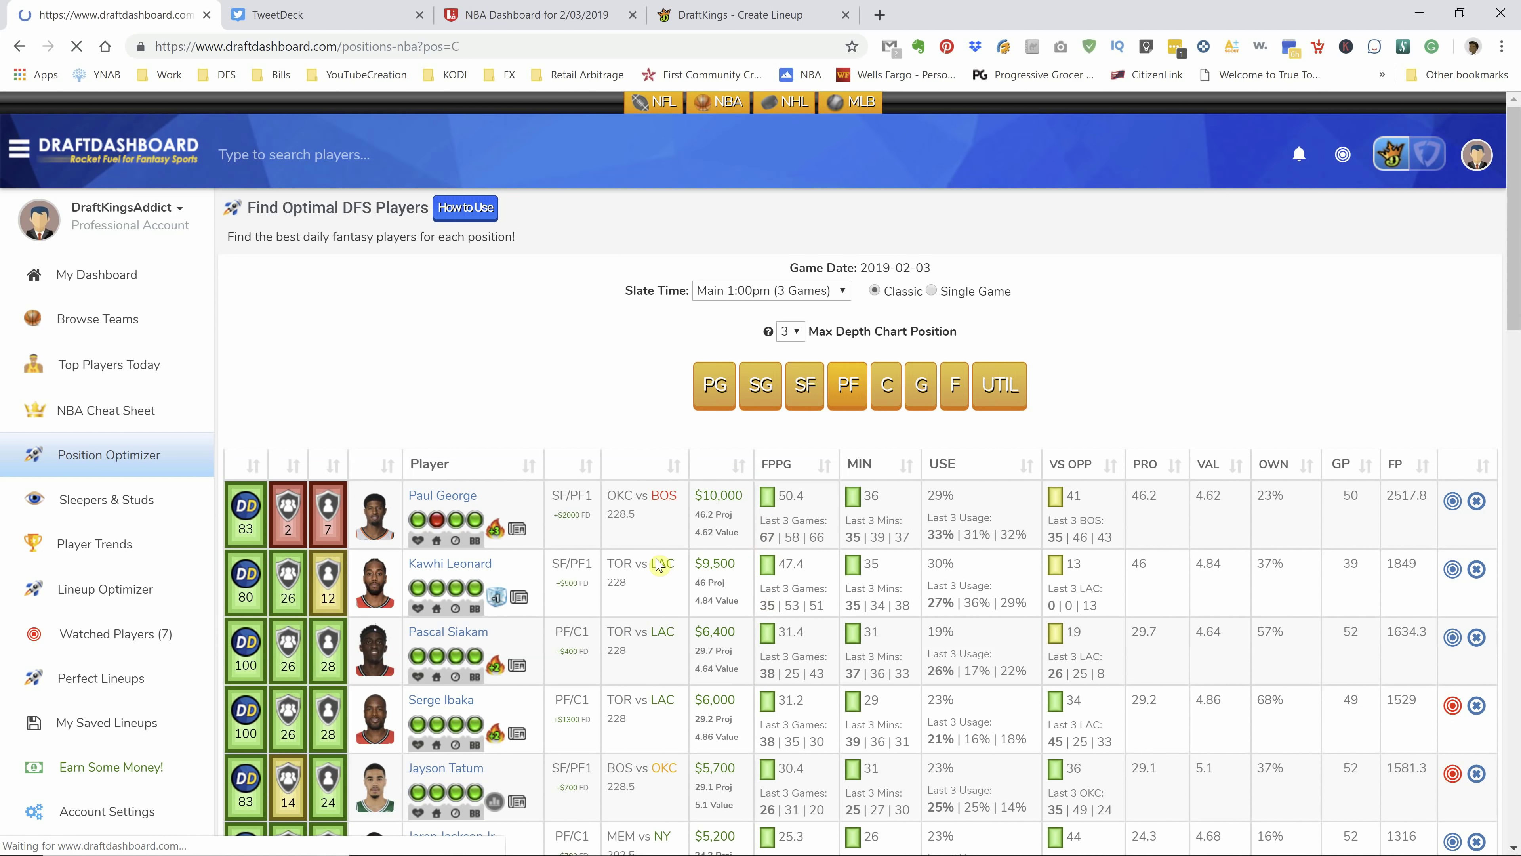
scroll(738, 609, down, 1)
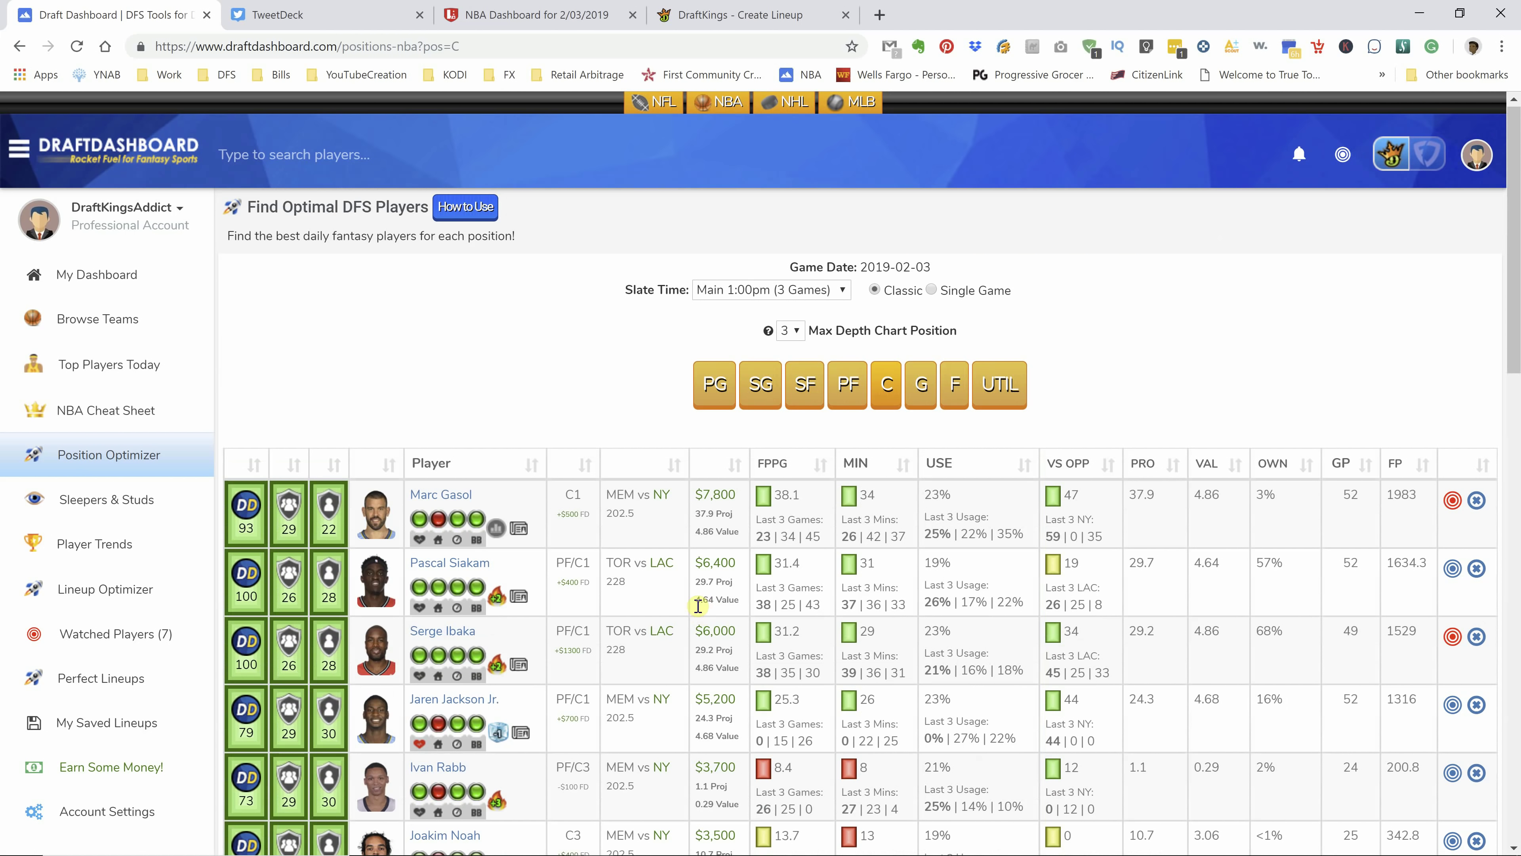
scroll(677, 628, down, 2)
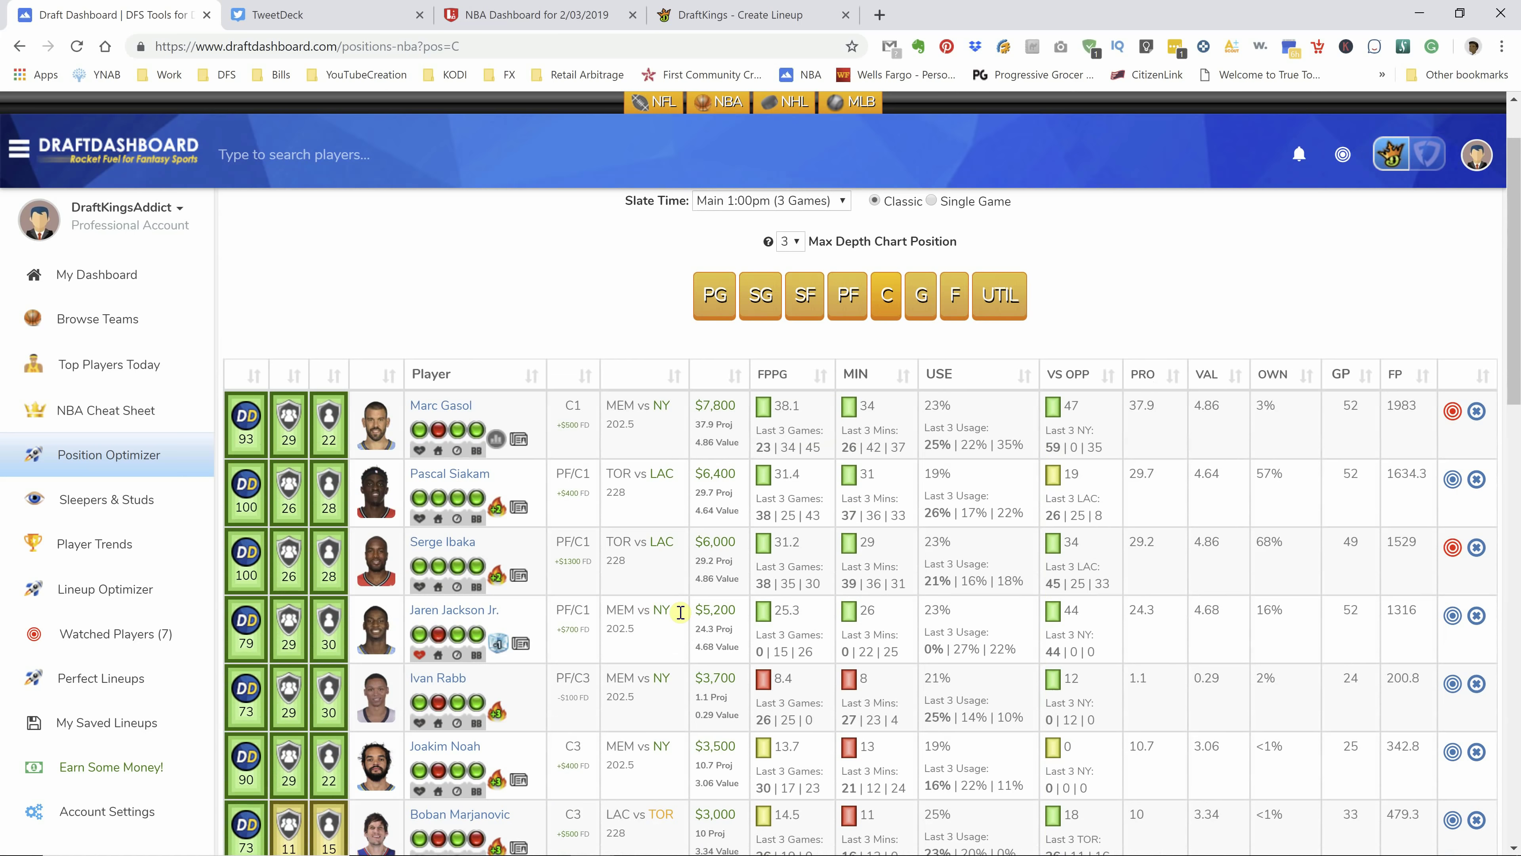
mouse_move(508, 444)
scroll(762, 564, down, 1)
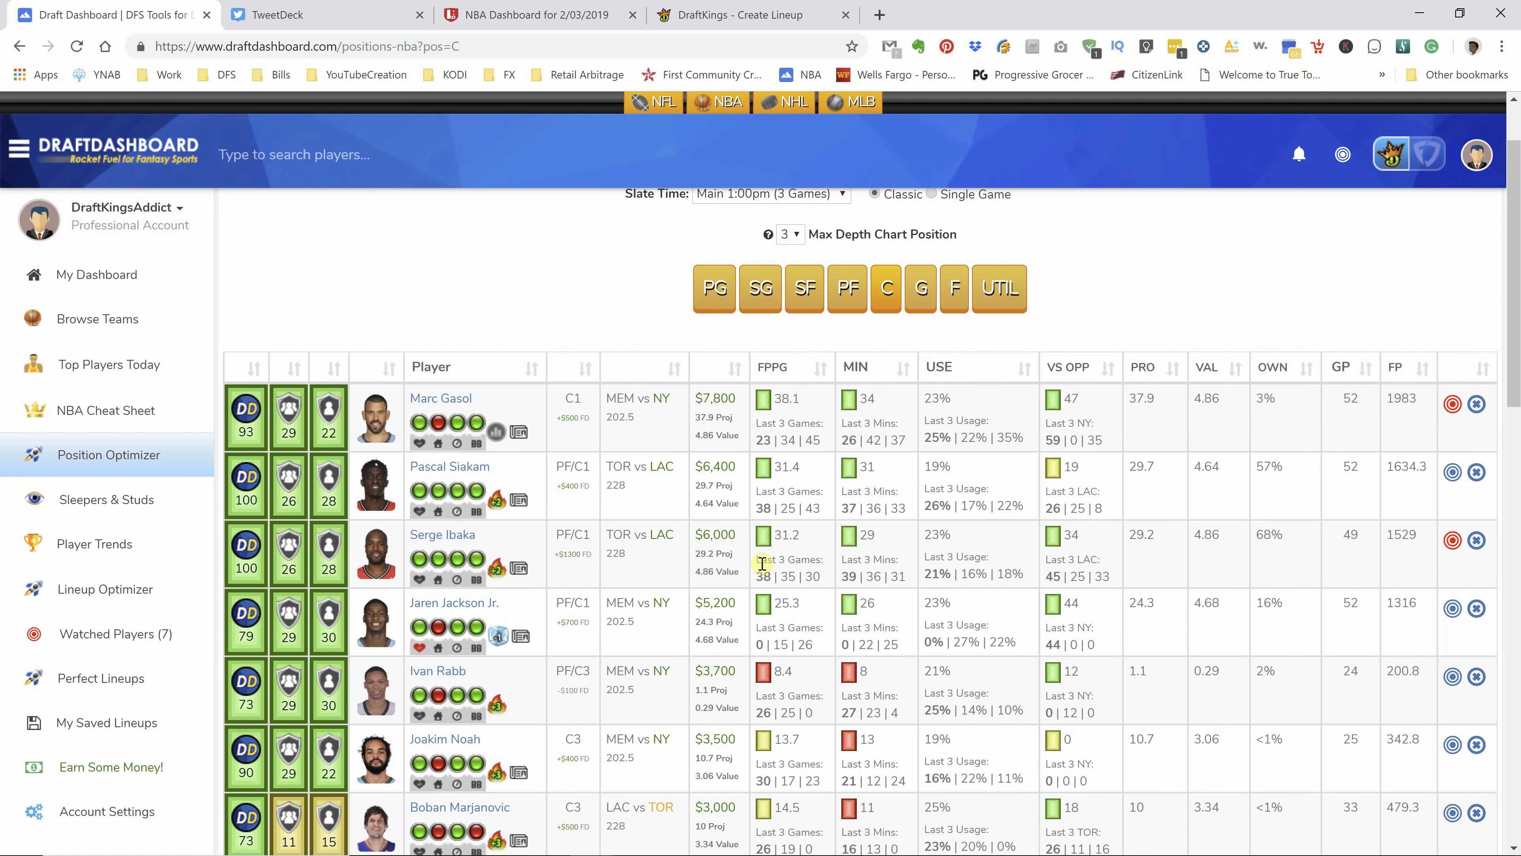
scroll(760, 560, down, 2)
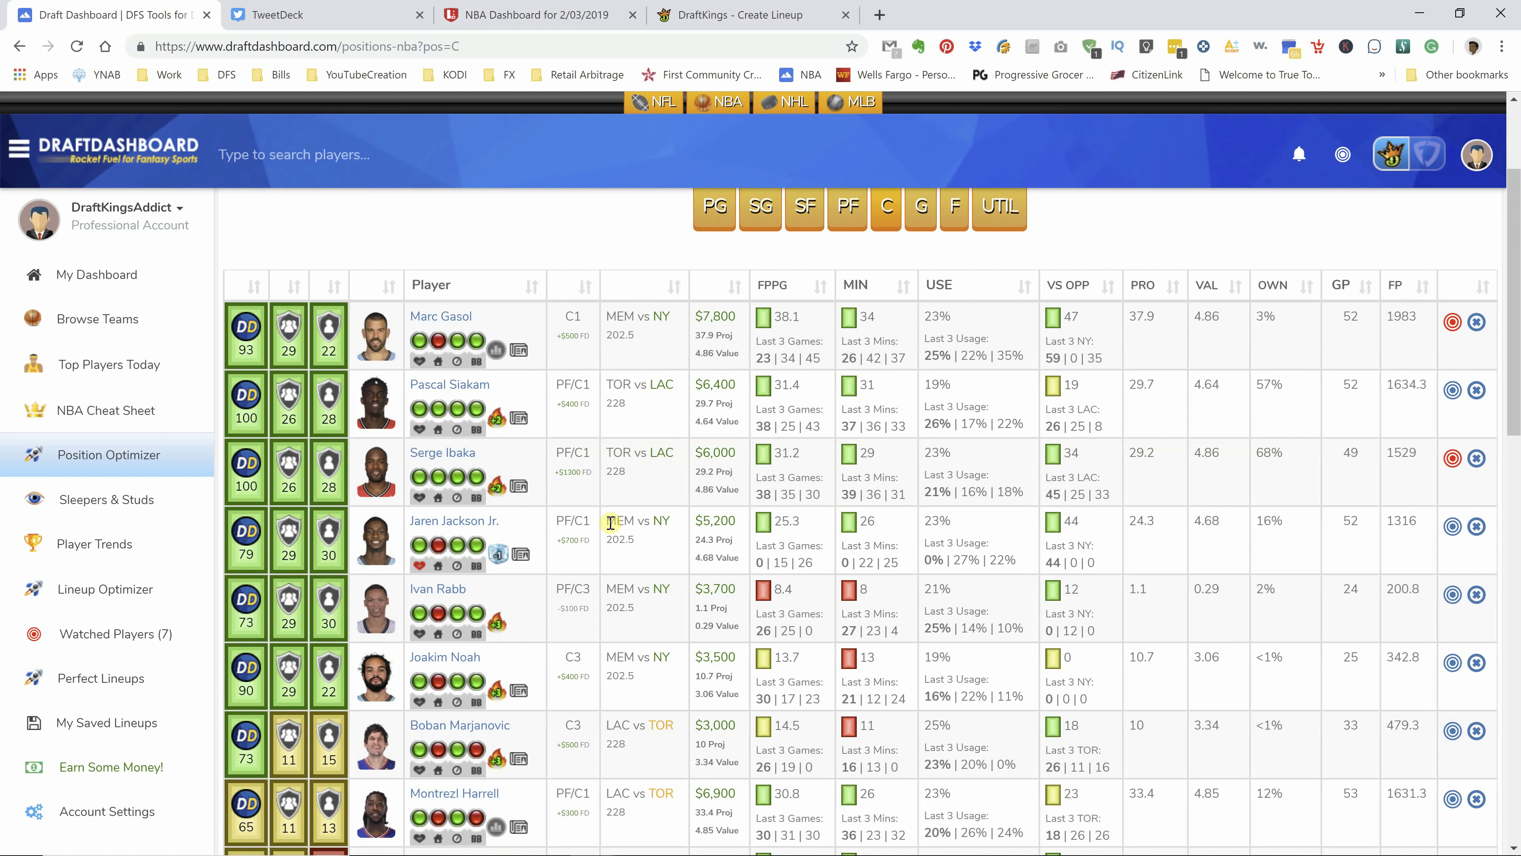
scroll(611, 526, down, 1)
scroll(610, 527, down, 1)
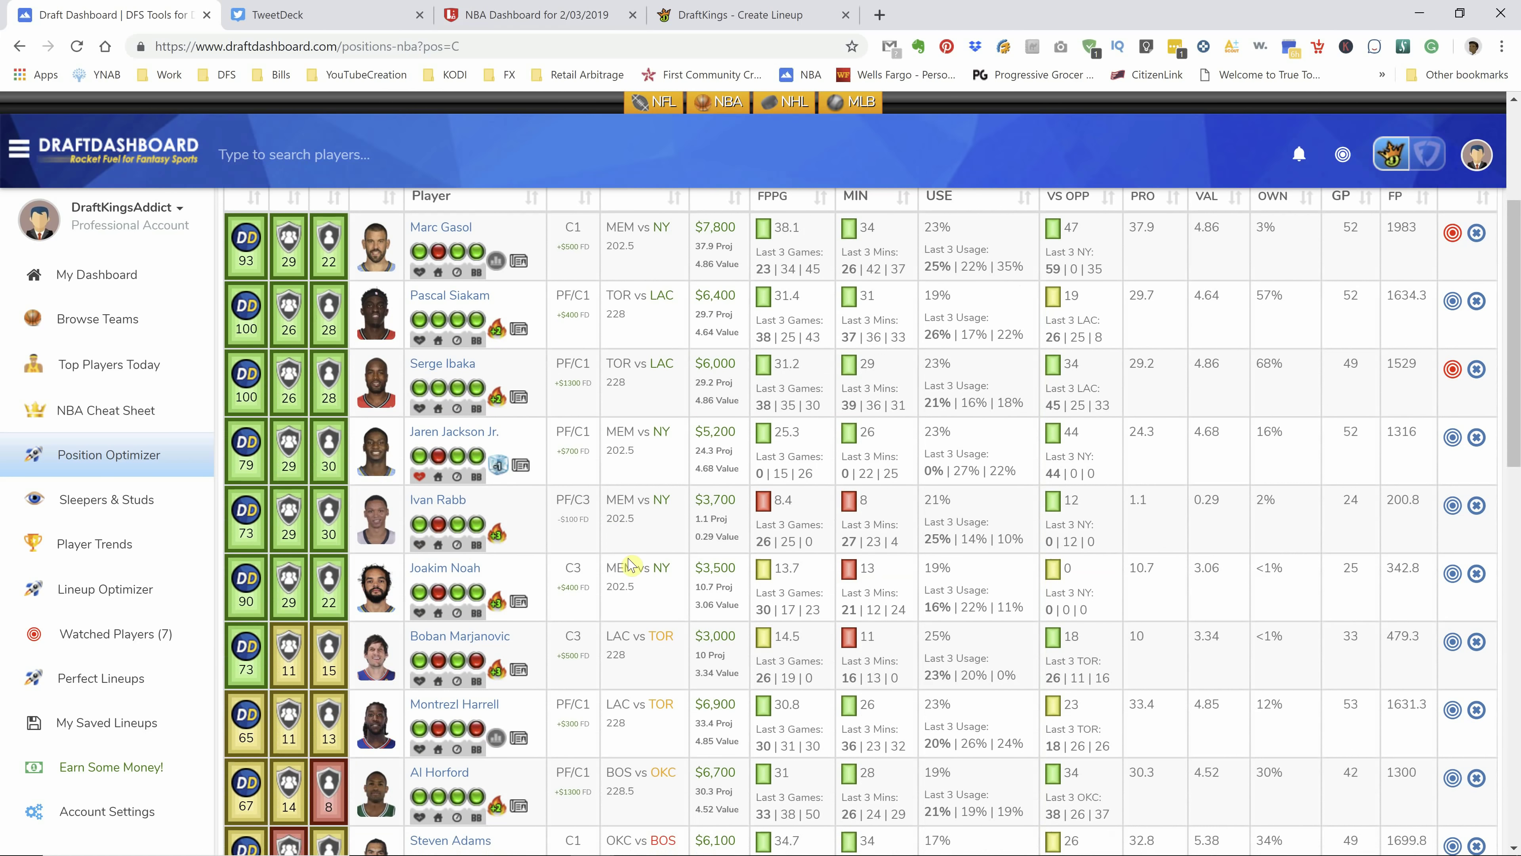
scroll(636, 563, down, 2)
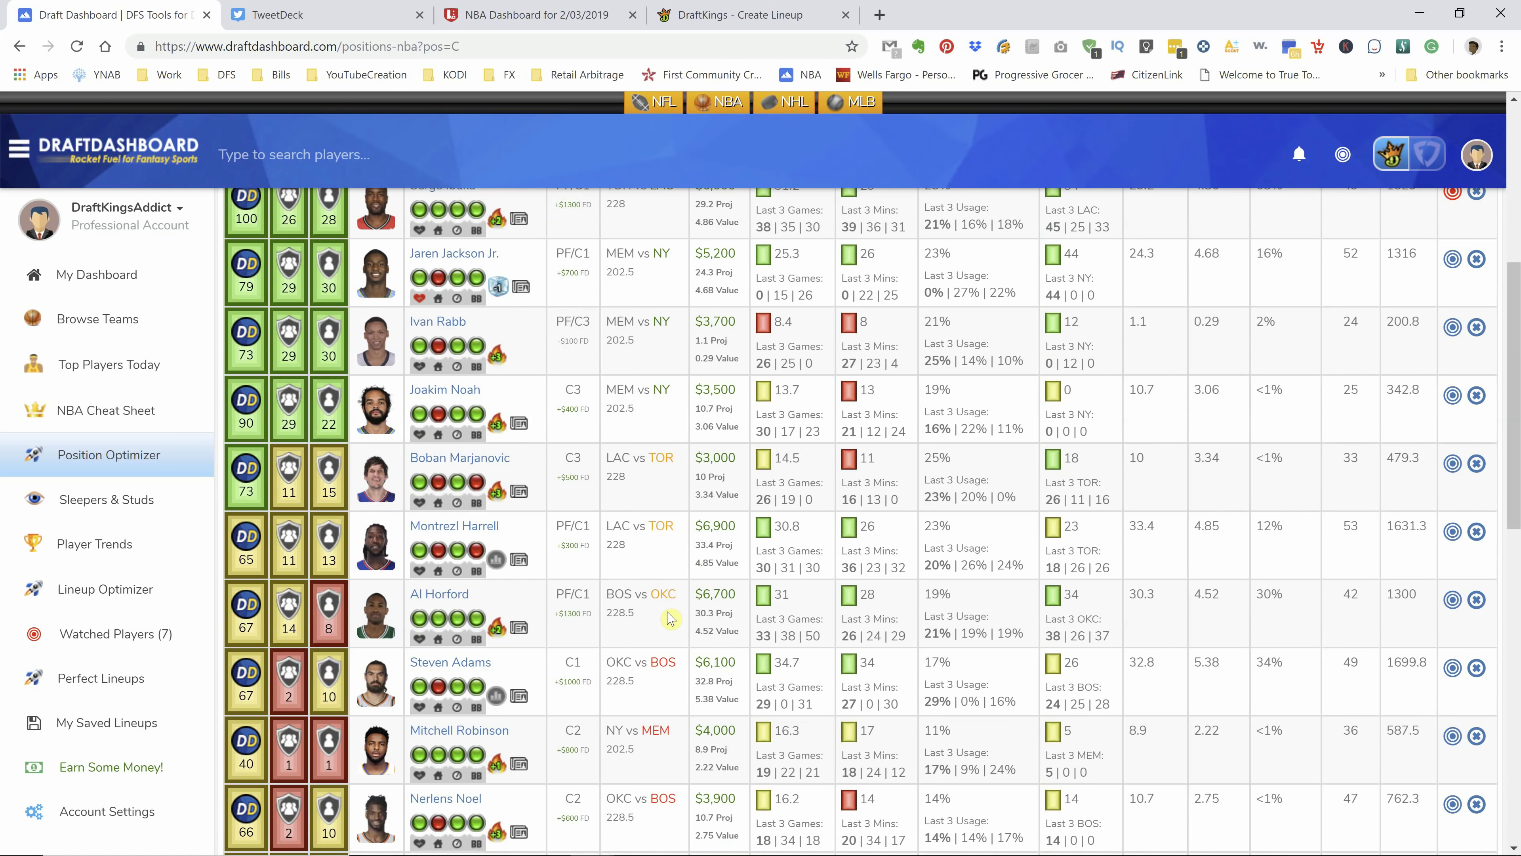
scroll(670, 620, down, 2)
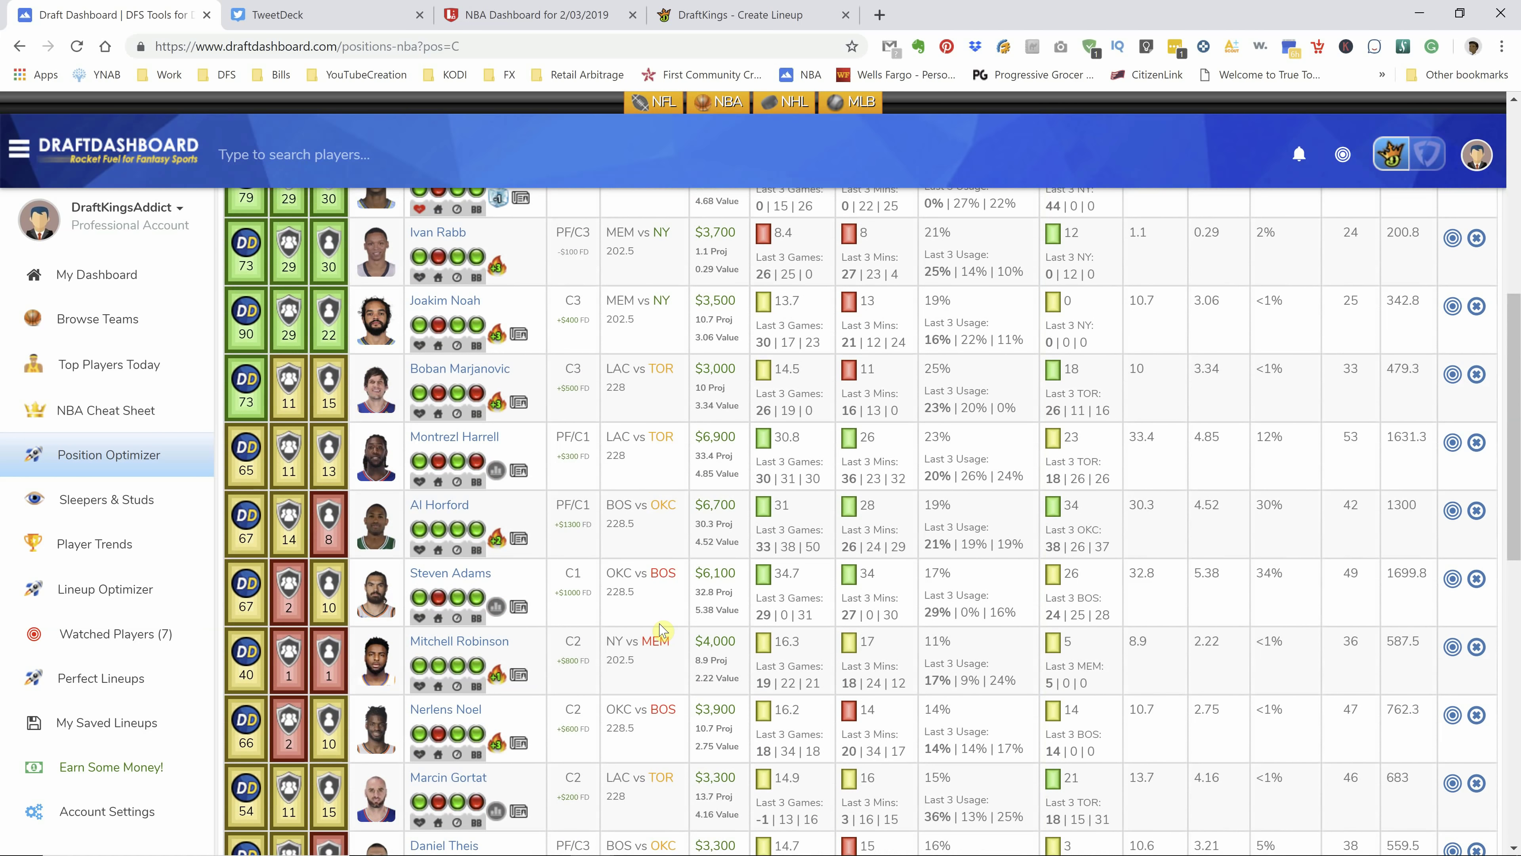
scroll(665, 635, up, 4)
scroll(743, 668, down, 15)
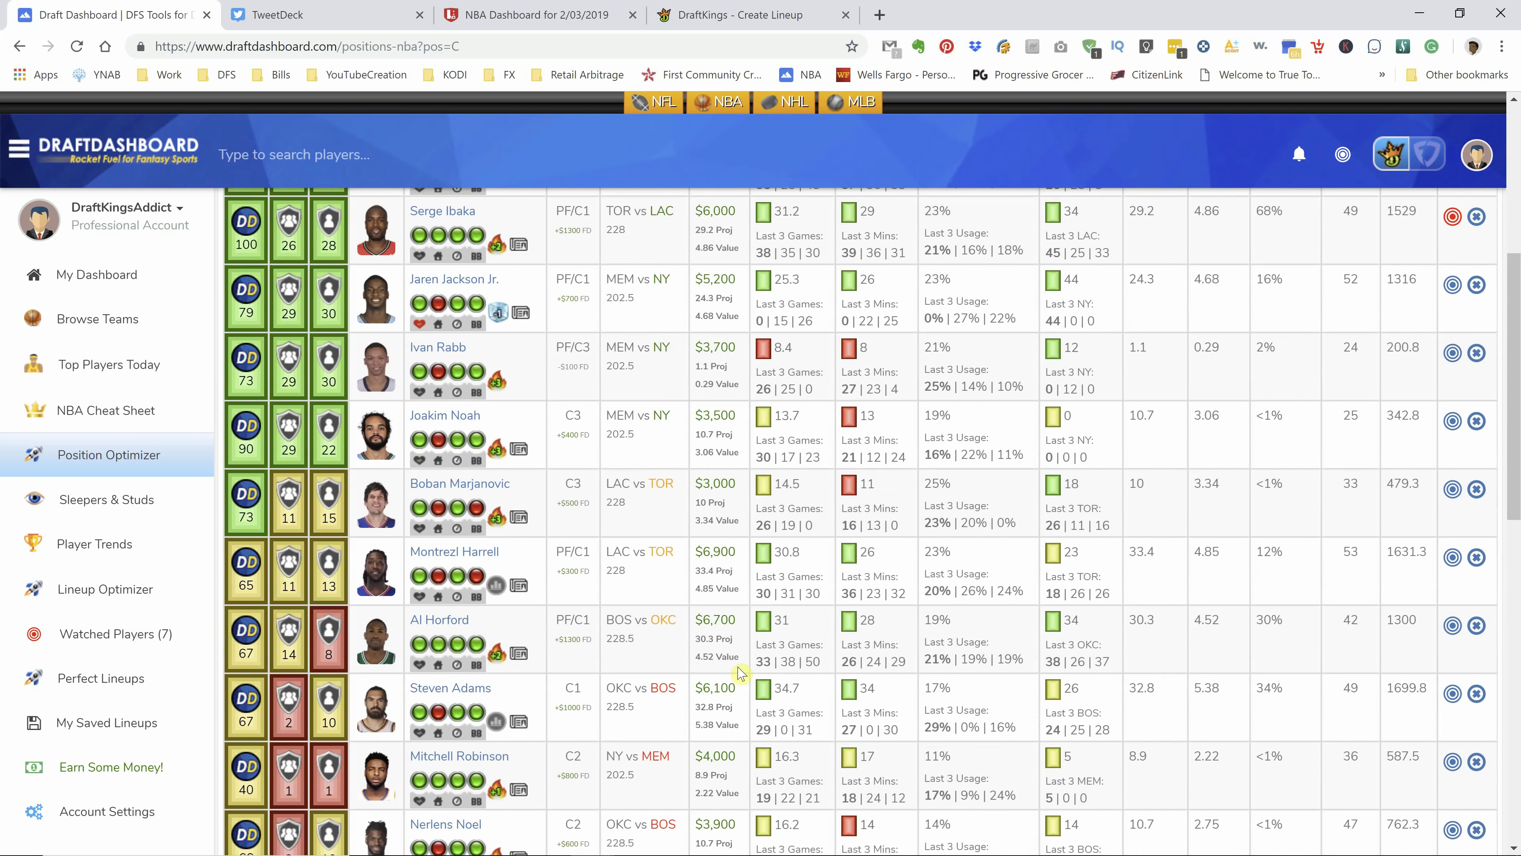
scroll(714, 543, up, 8)
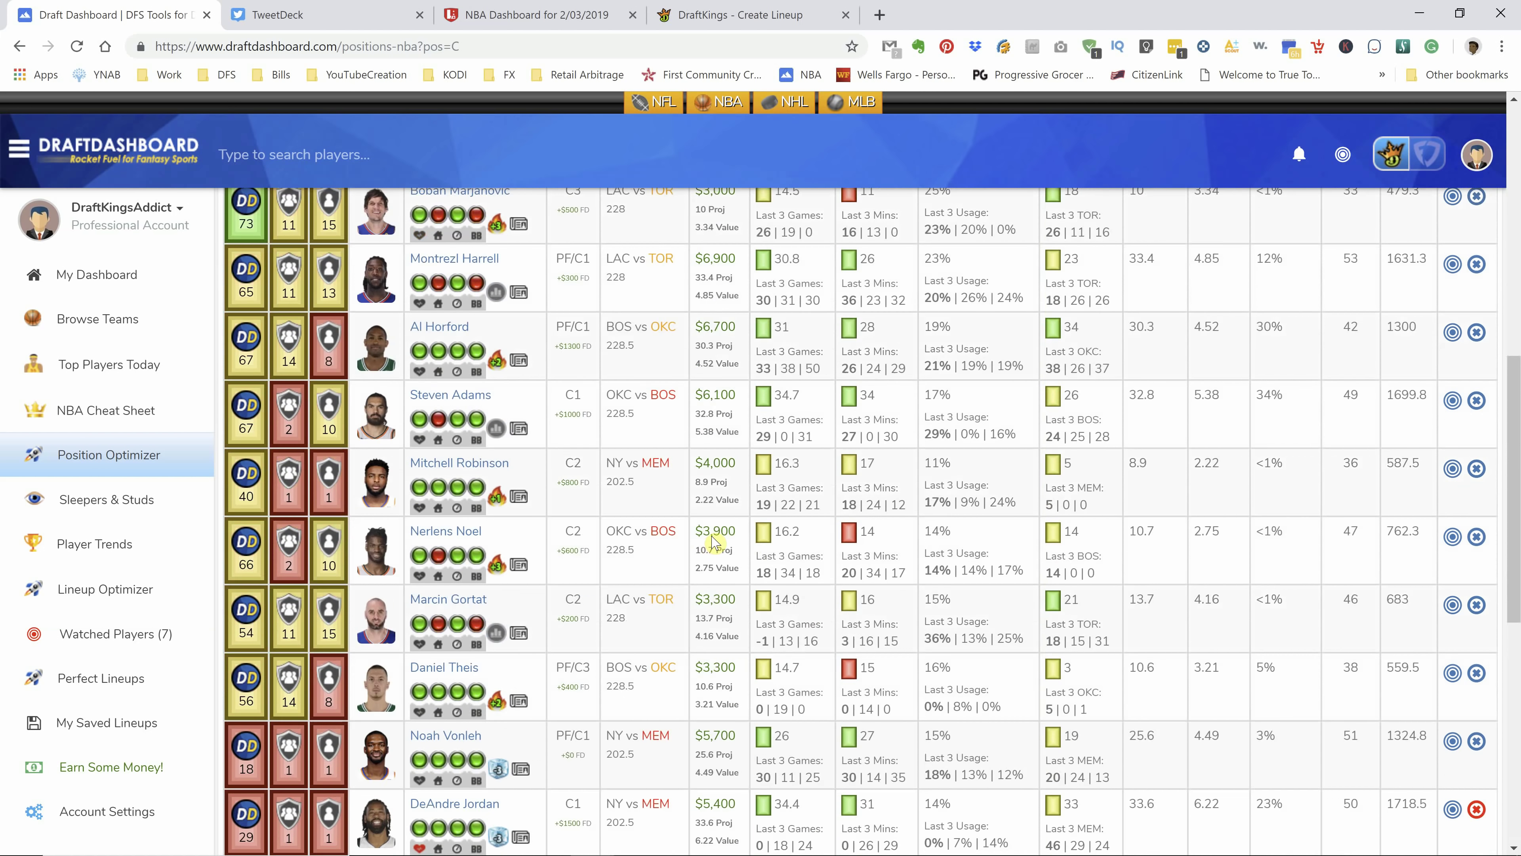
scroll(714, 543, up, 10)
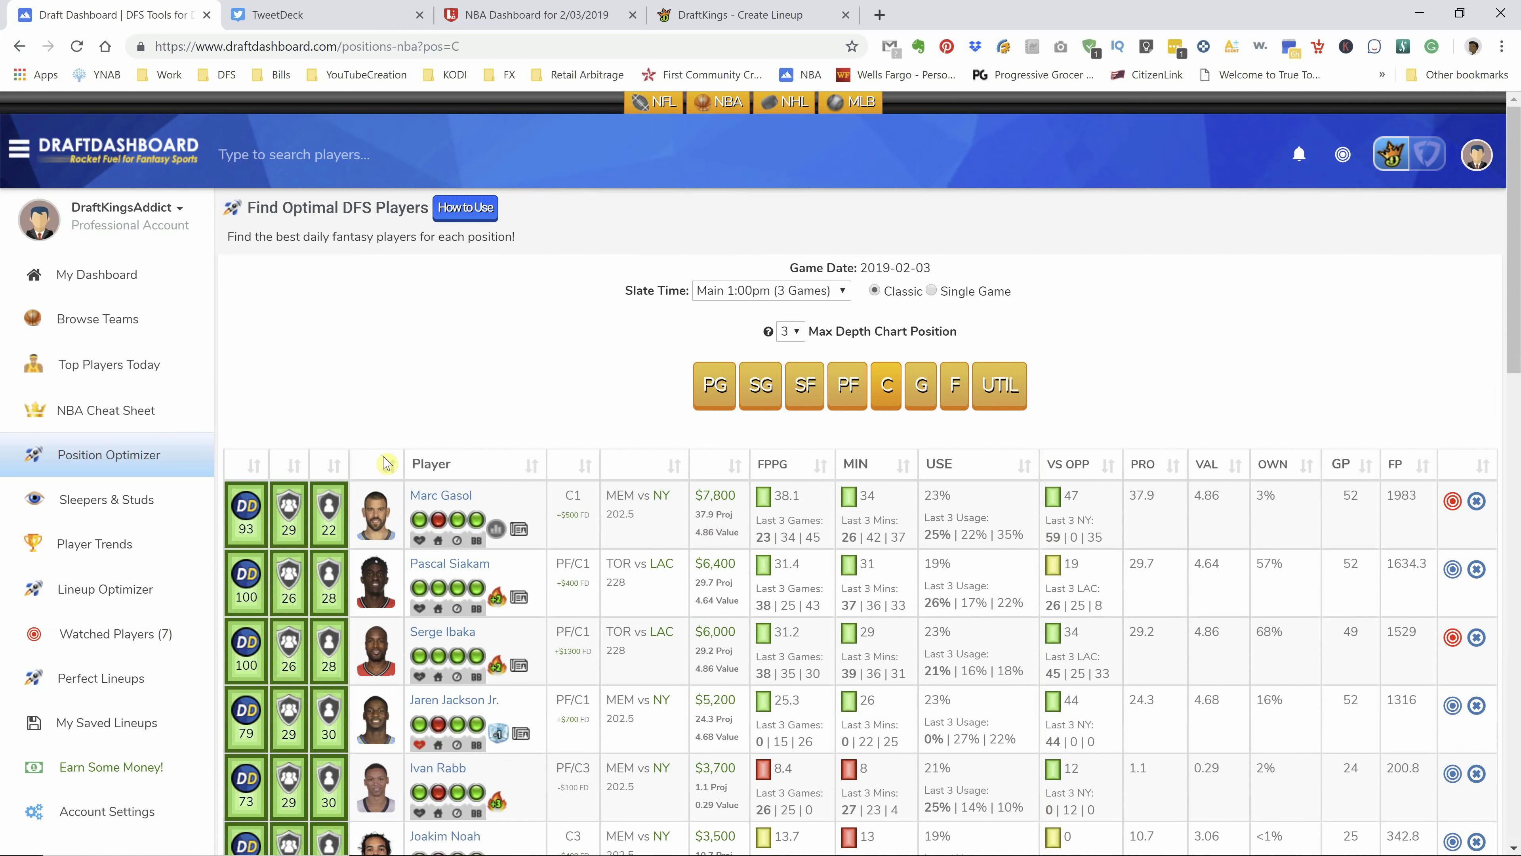
- Load the Lineup Optimizer's $49,800 lineup, Mike Conley at PG through Marc Gasol at UTIL
click(131, 593)
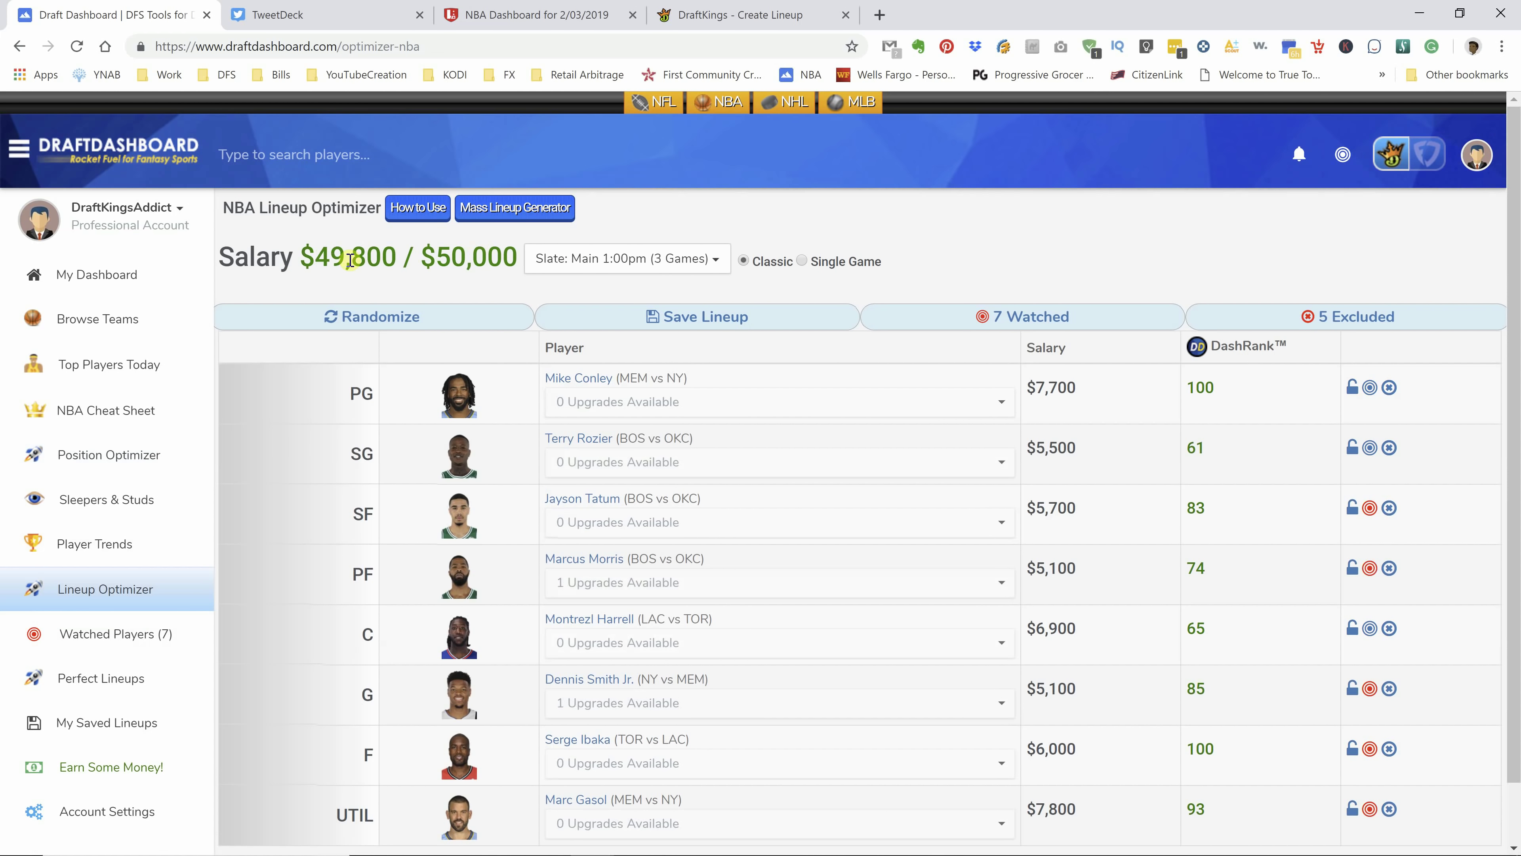
scroll(695, 420, down, 1)
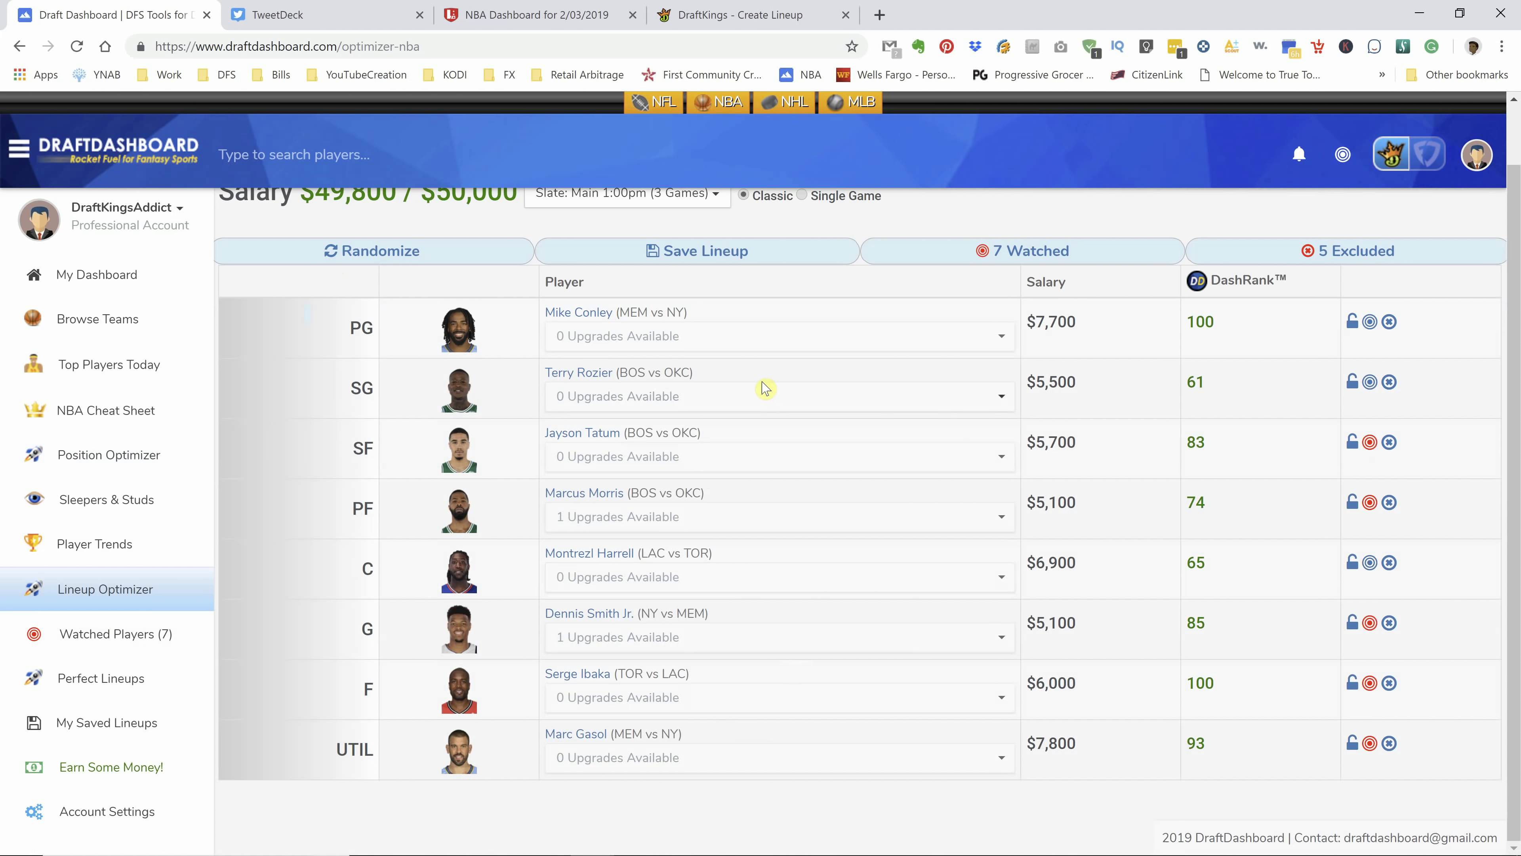
- Browse the upgrade options for Terry Rozier's shooting guard slot
click(762, 397)
scroll(862, 516, down, 2)
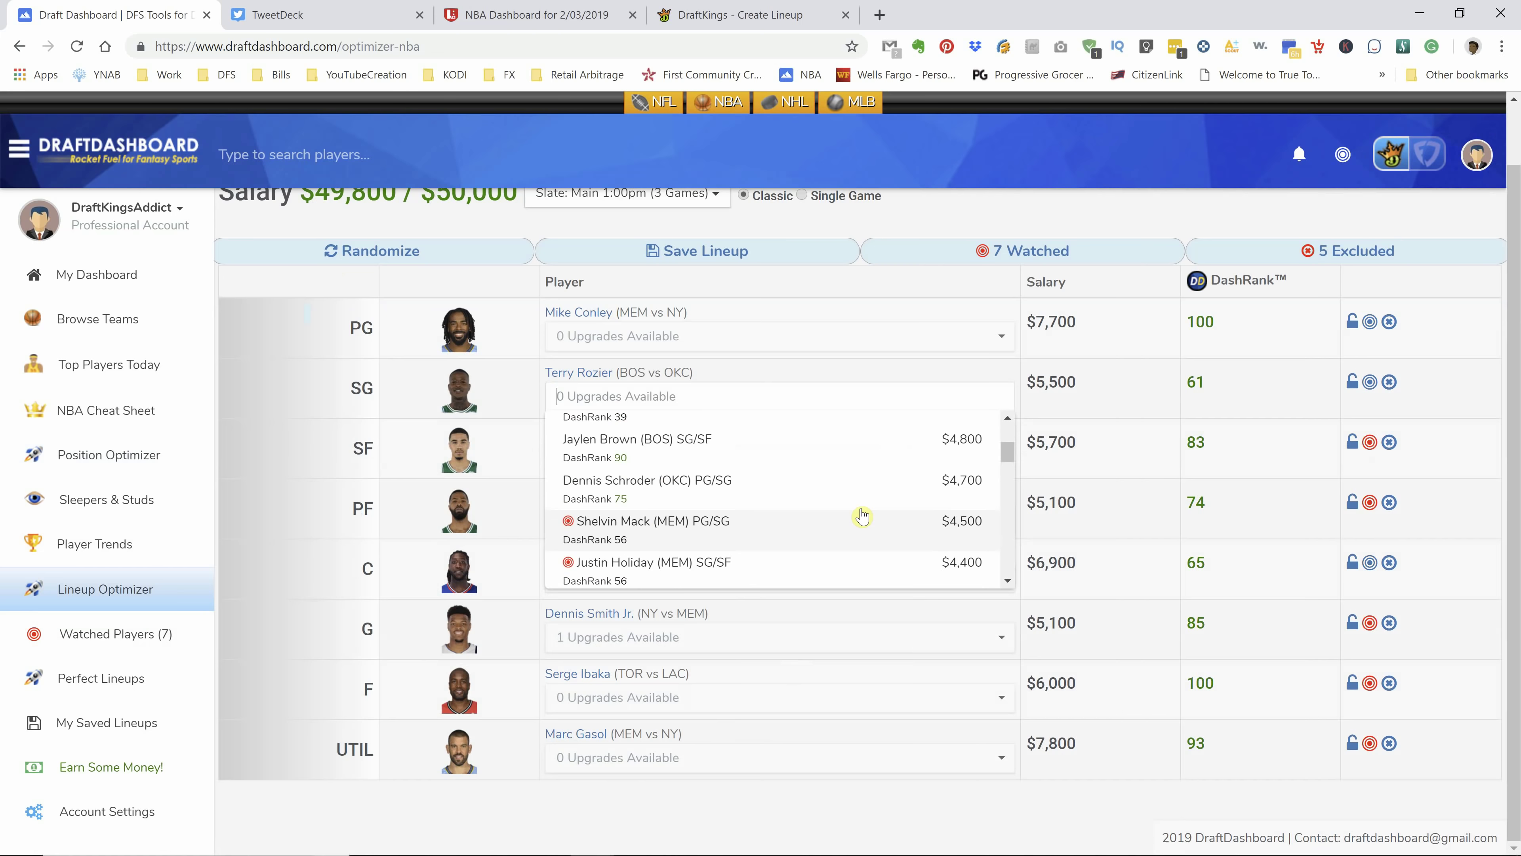
scroll(863, 516, up, 2)
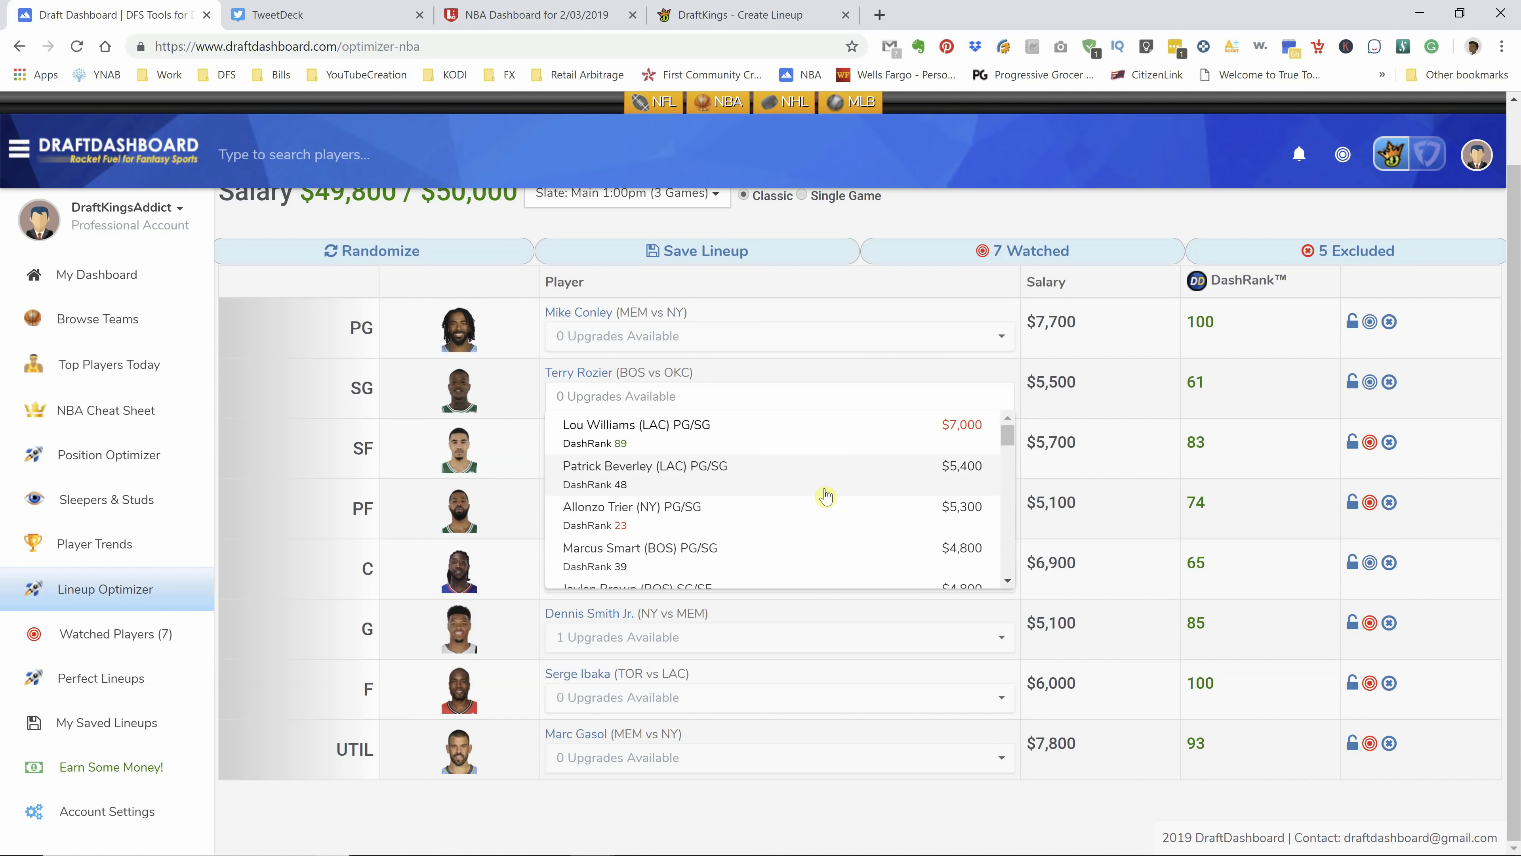
scroll(826, 496, down, 2)
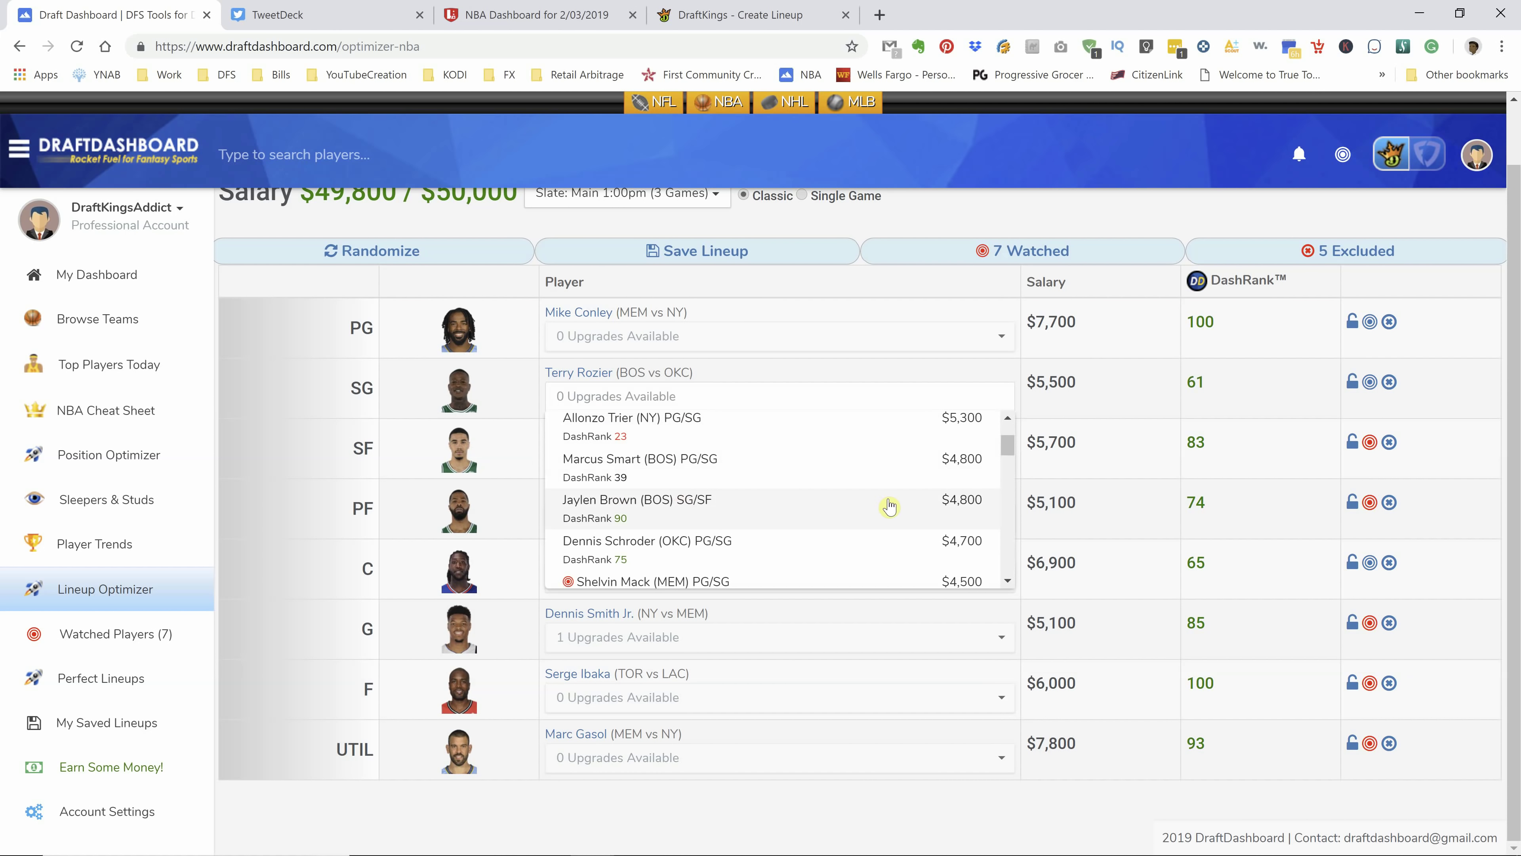
scroll(890, 507, down, 2)
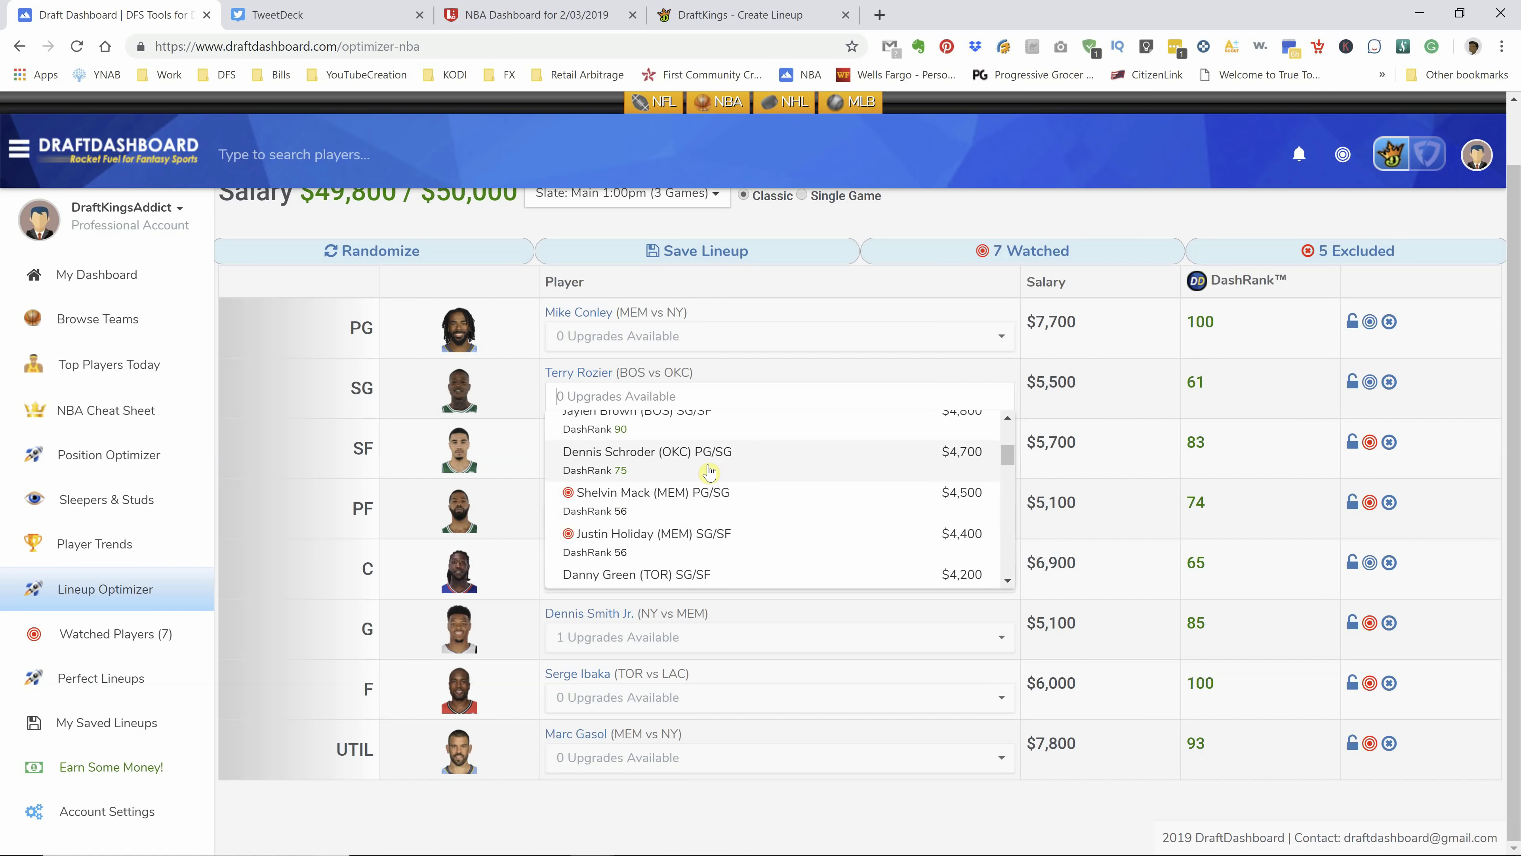
scroll(741, 522, up, 2)
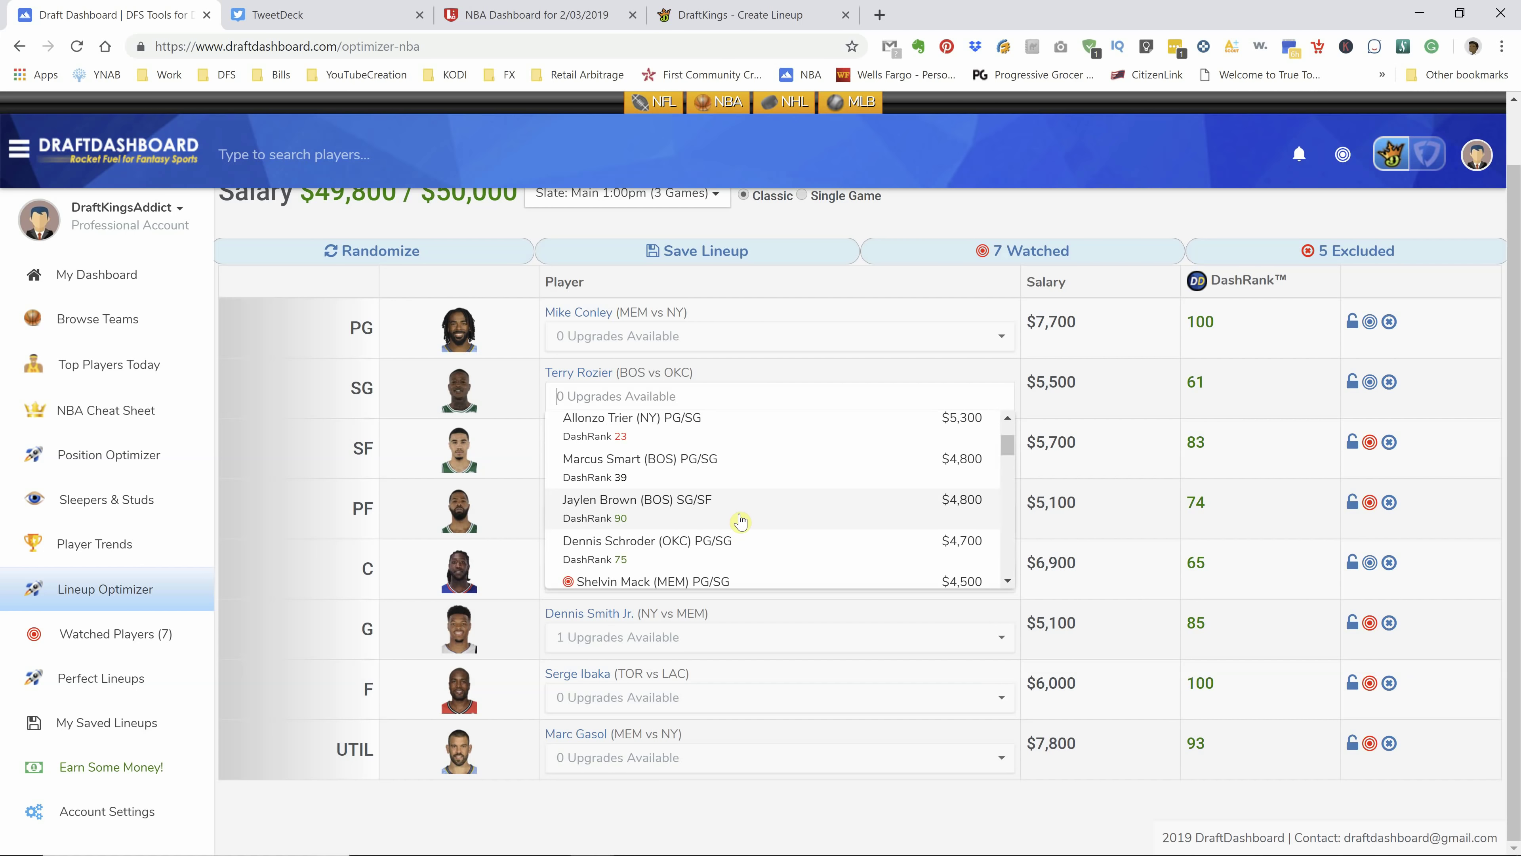
click(258, 510)
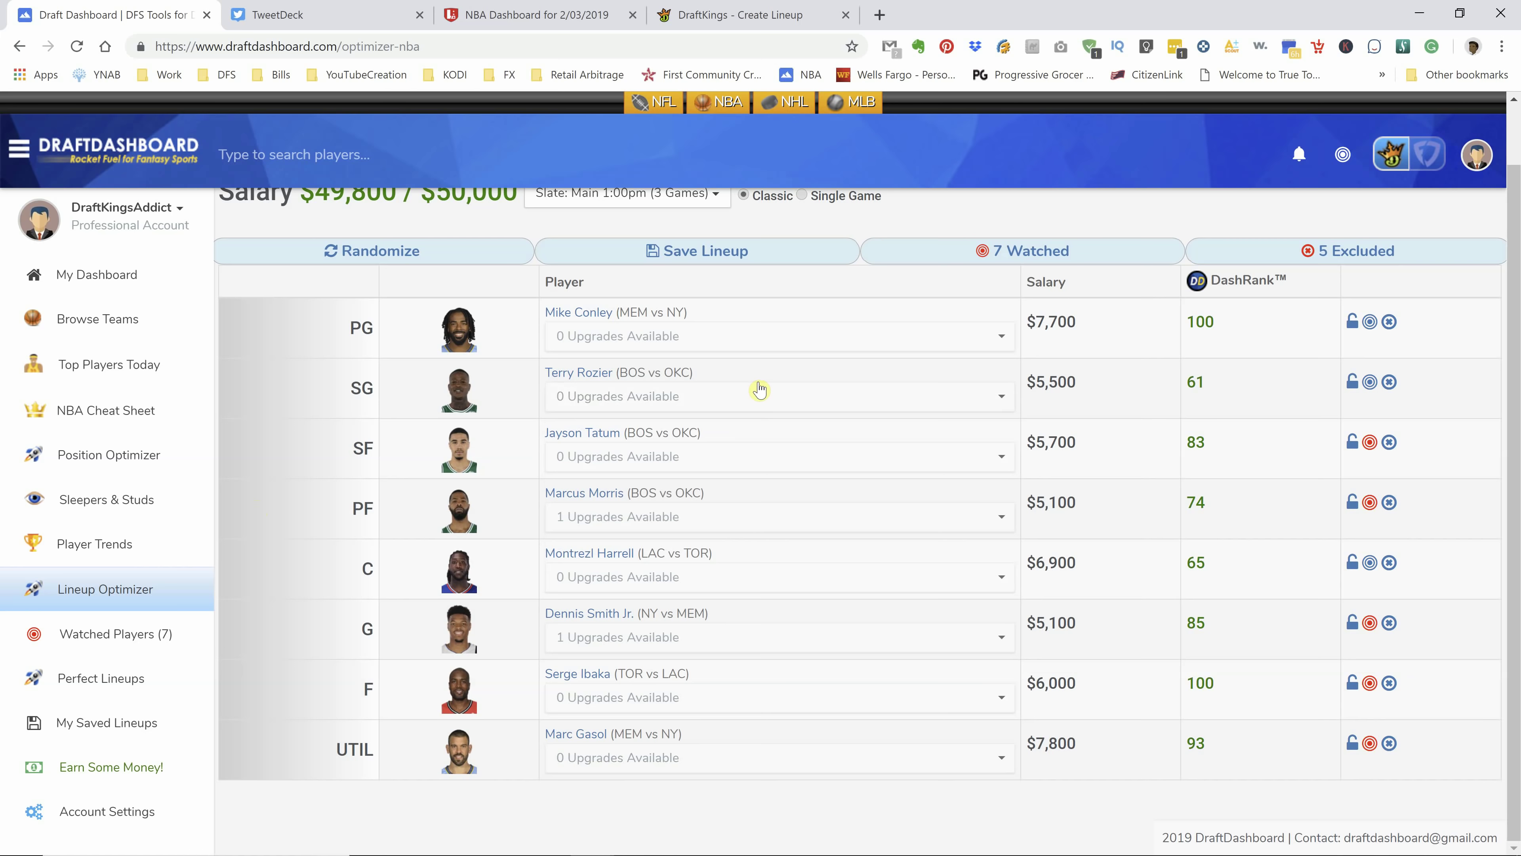
- Swap Jaylen Brown ($4,800) in at shooting guard and save the $49,100 lineup
click(749, 395)
scroll(775, 497, down, 5)
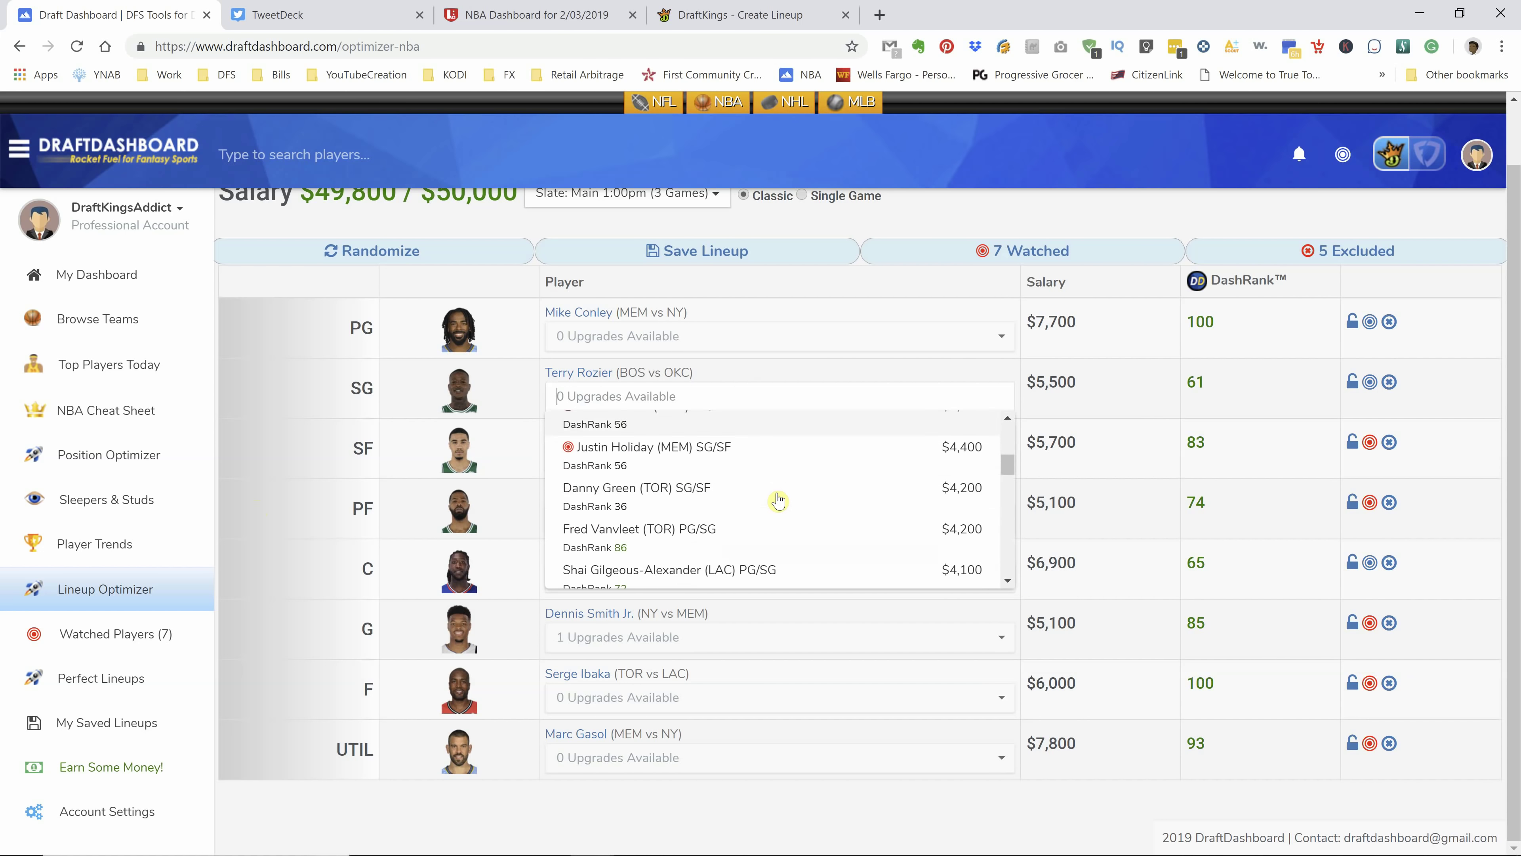
scroll(777, 504, down, 2)
scroll(767, 518, up, 5)
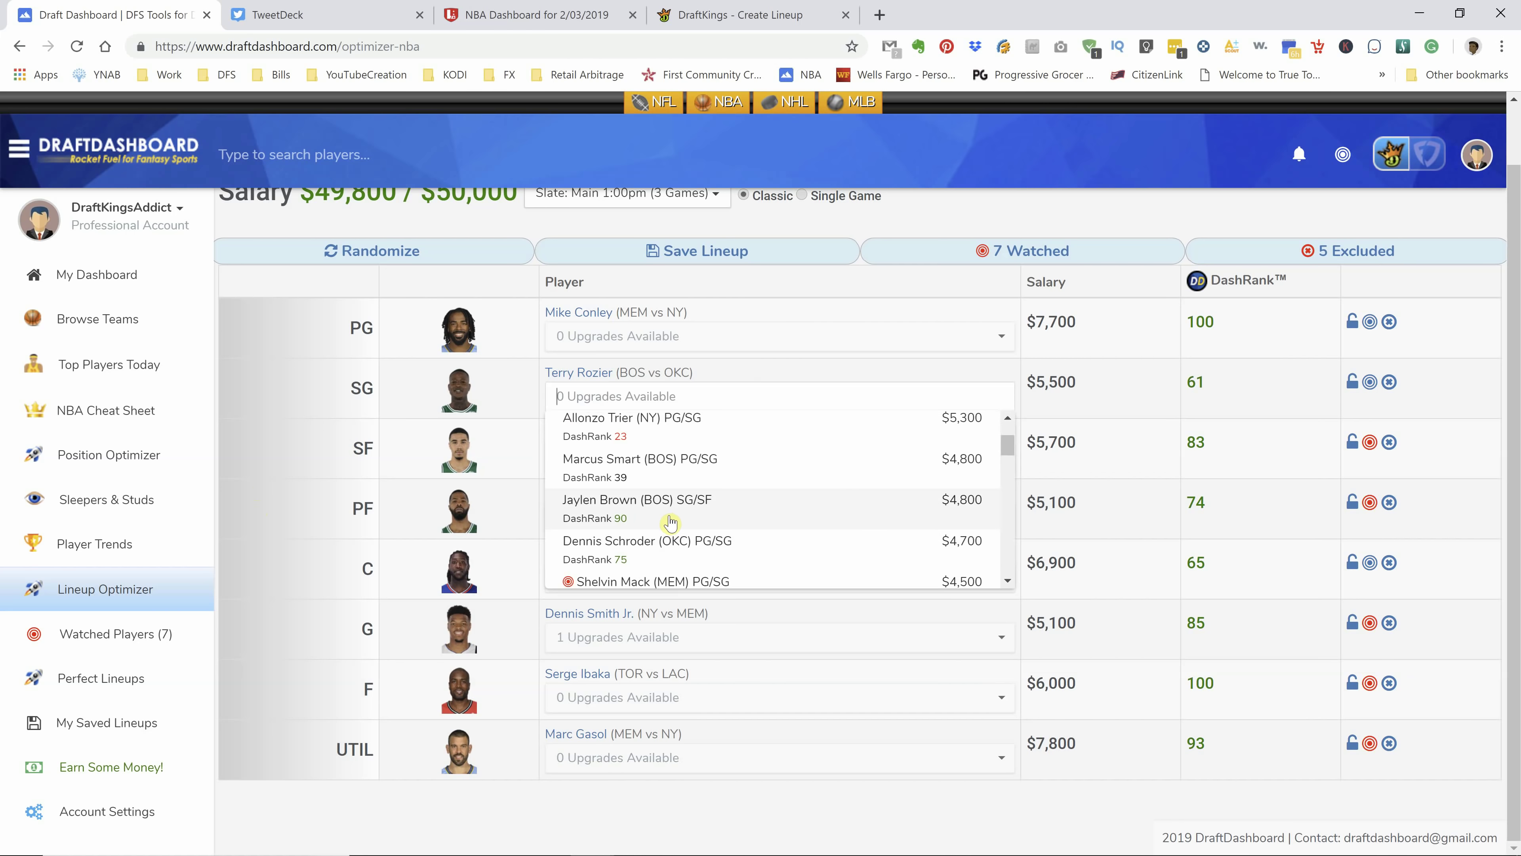
click(669, 523)
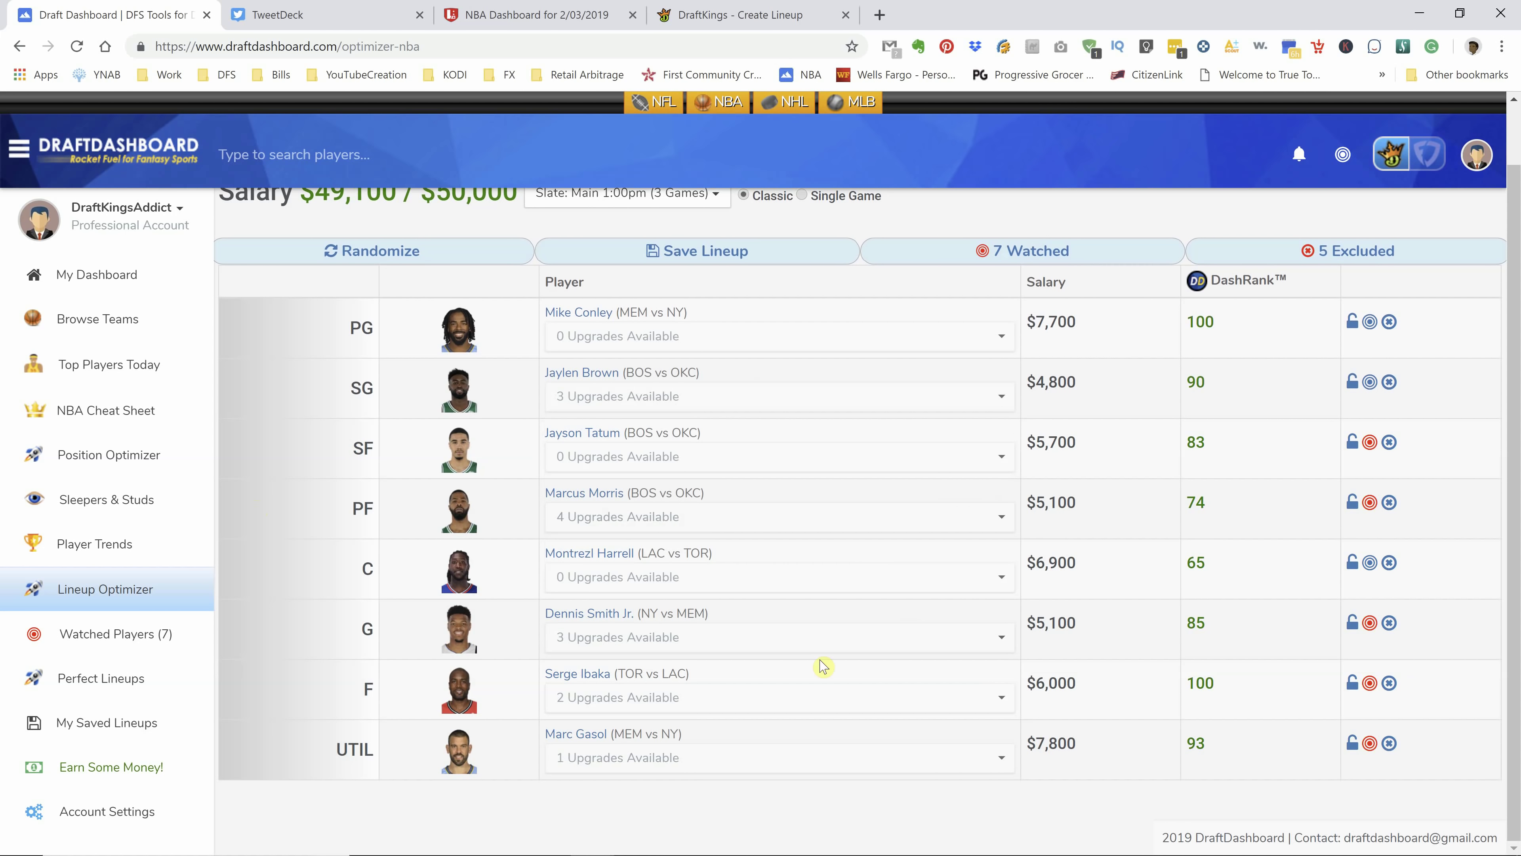
click(659, 255)
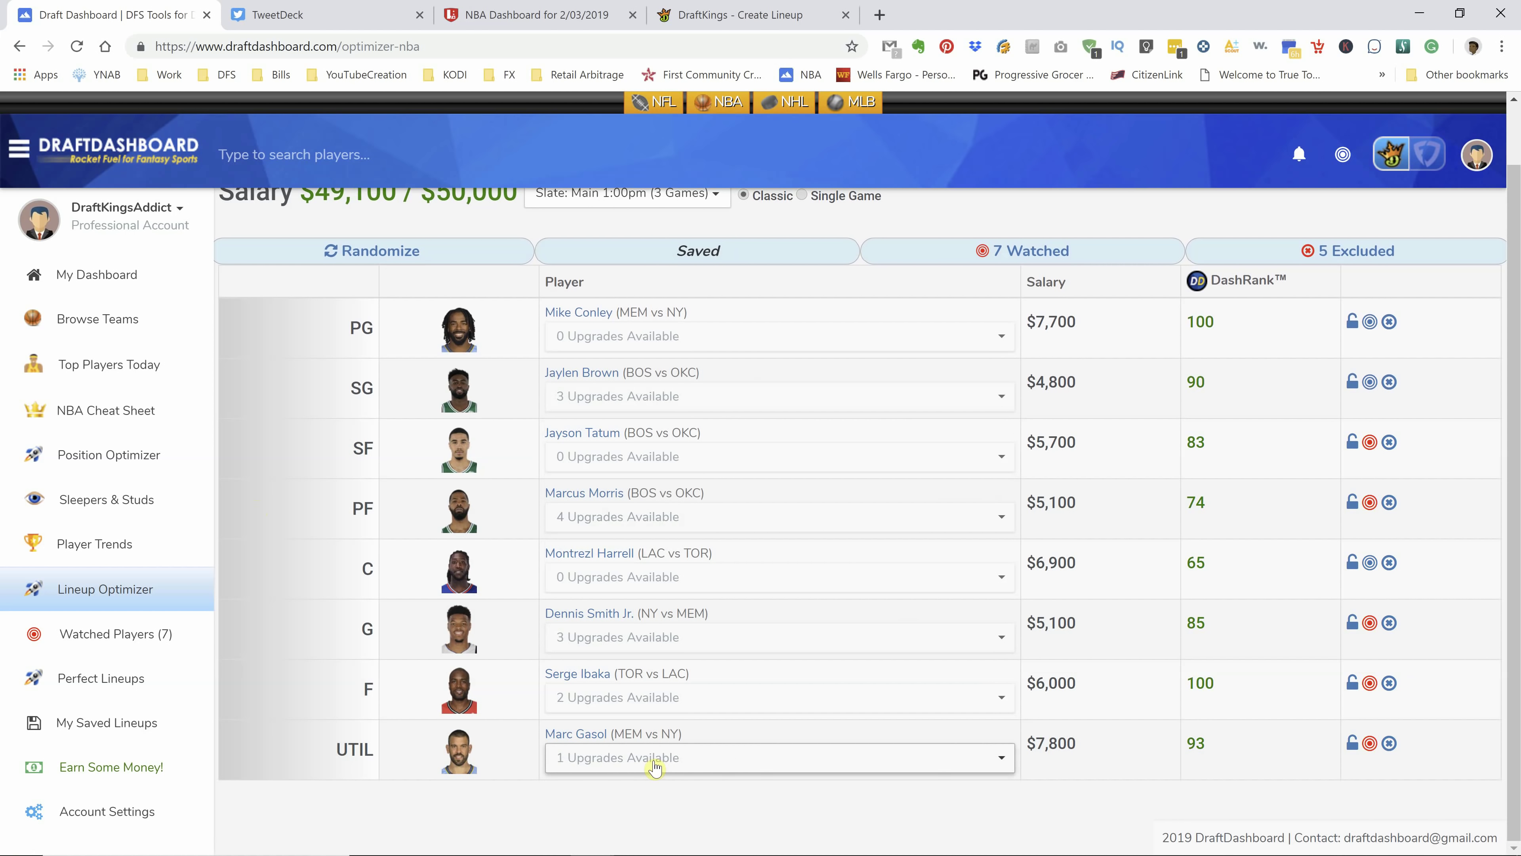
scroll(680, 534, up, 1)
- Run the Mass Lineup Generator with the lineup count kept at 20
click(584, 502)
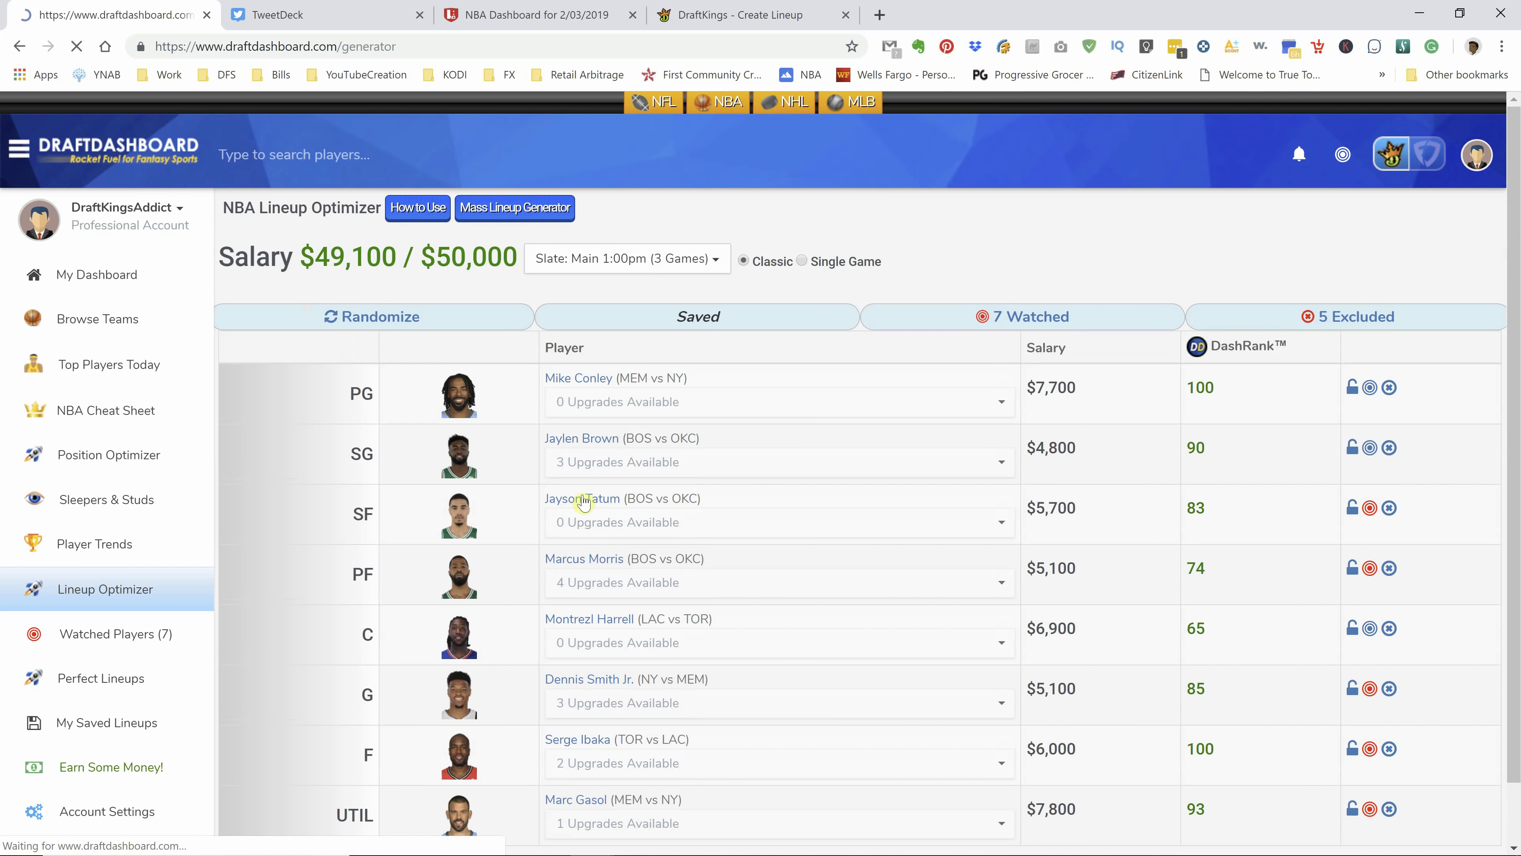
click(872, 355)
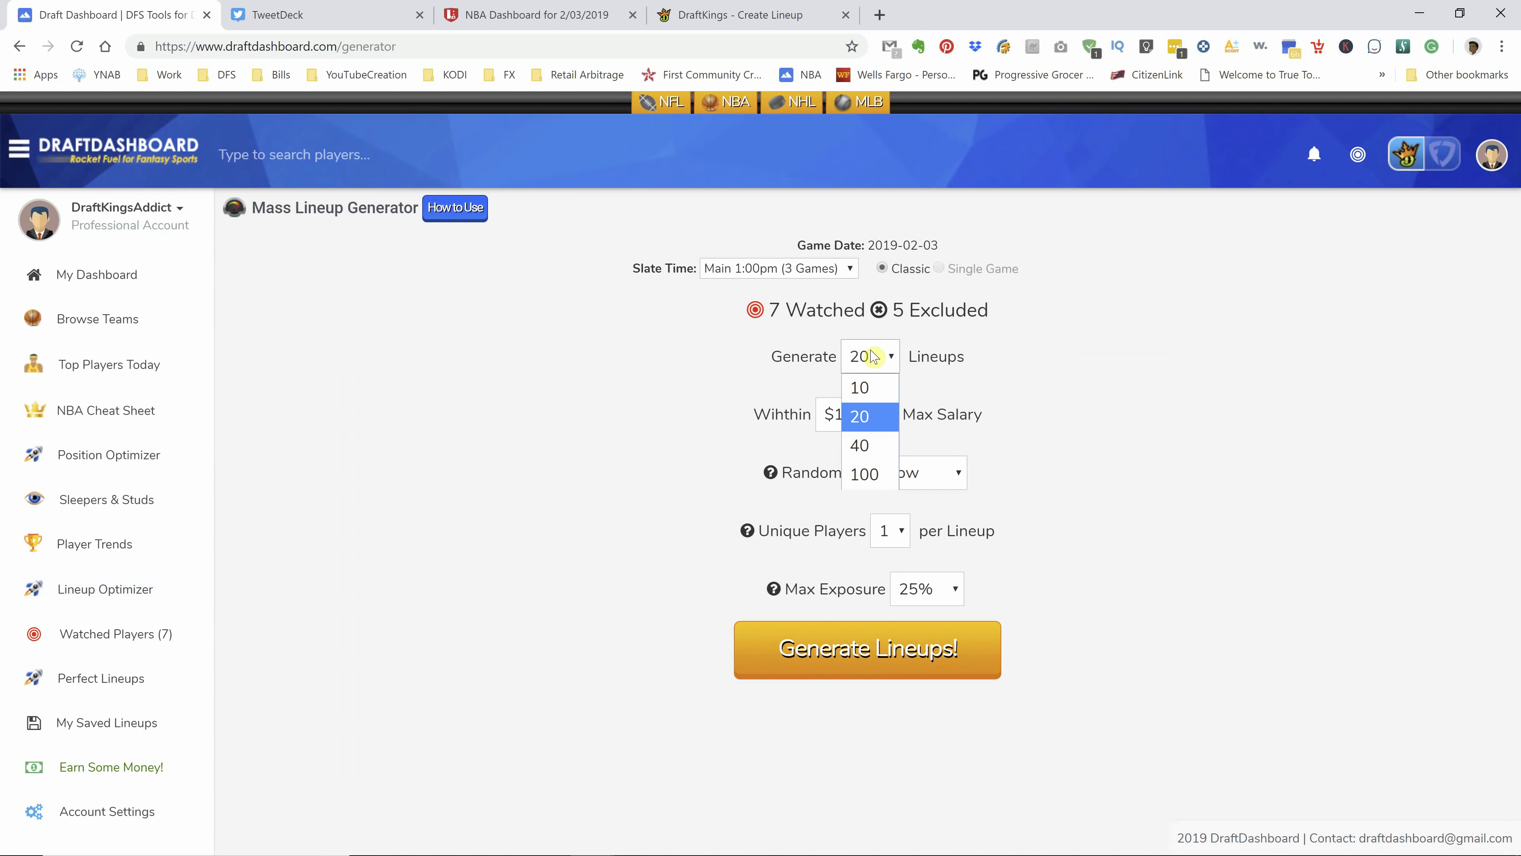
click(545, 536)
click(891, 680)
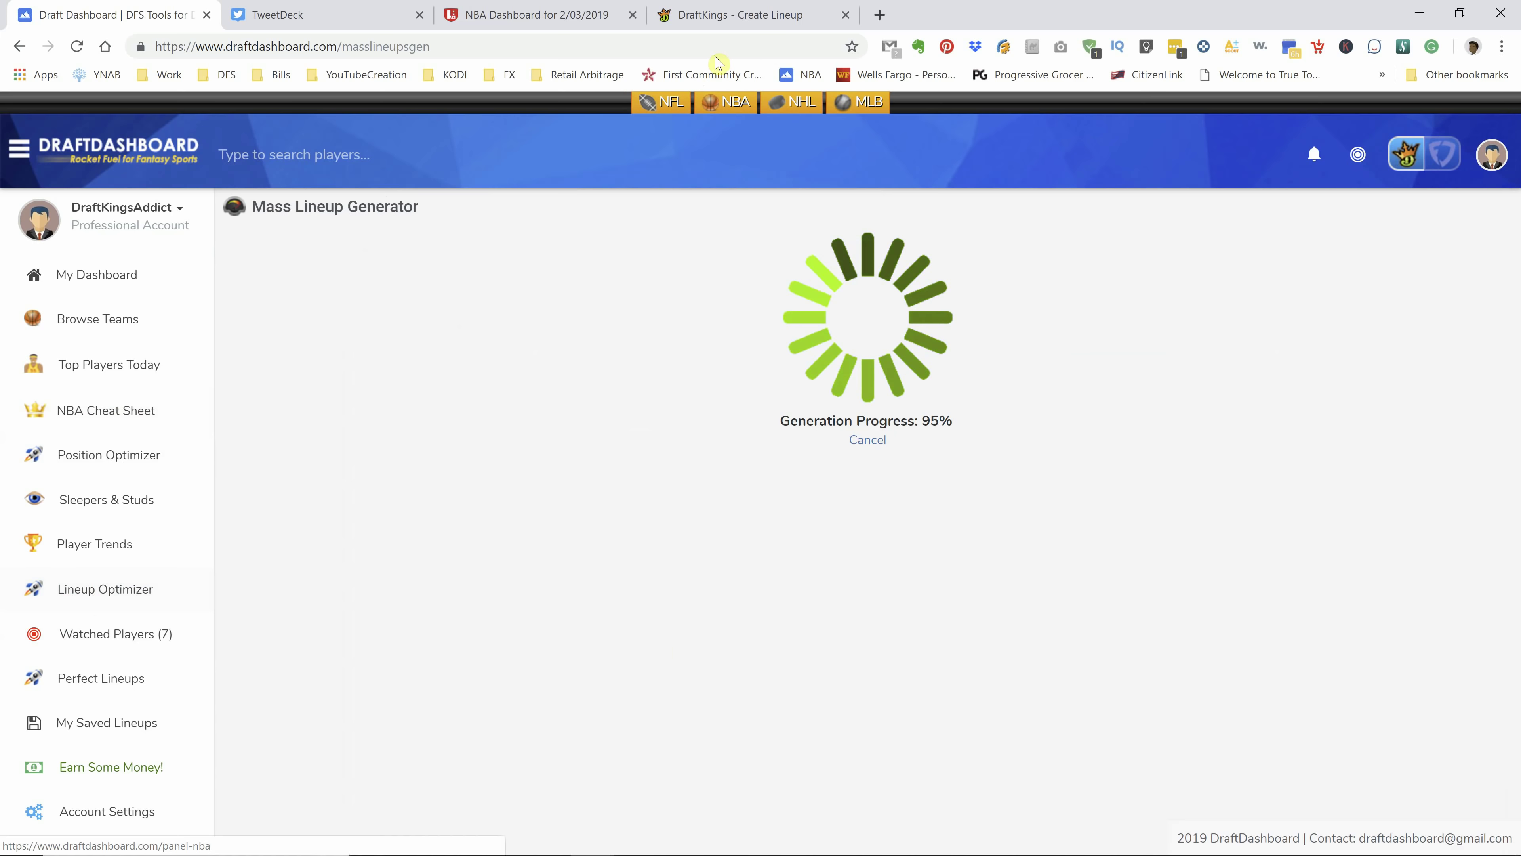
- In DraftKings, check Jayson Tatum's home and away splits on his player card
click(742, 13)
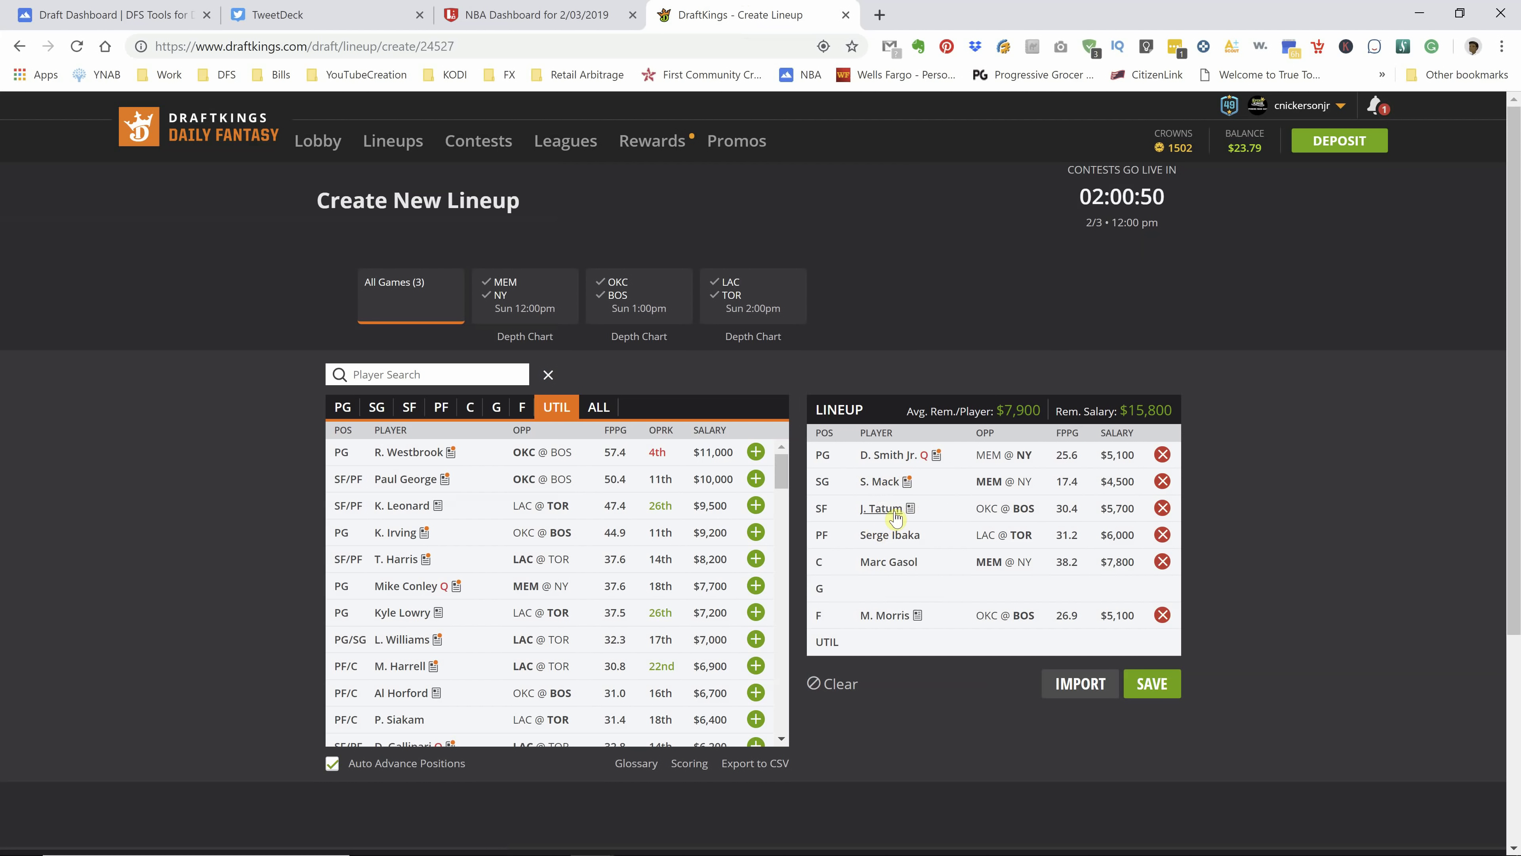
click(882, 514)
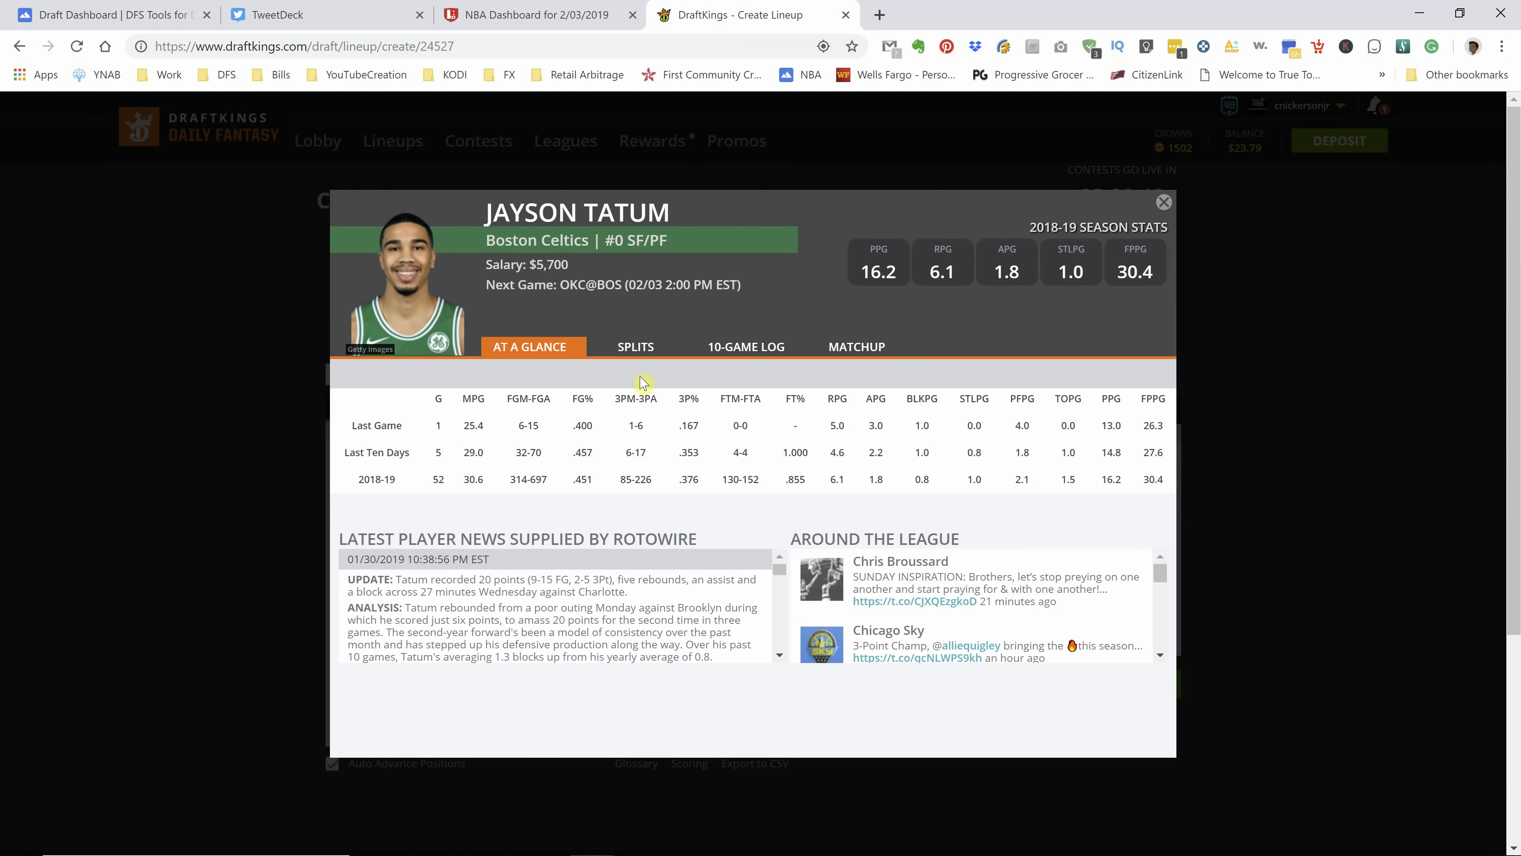
click(682, 350)
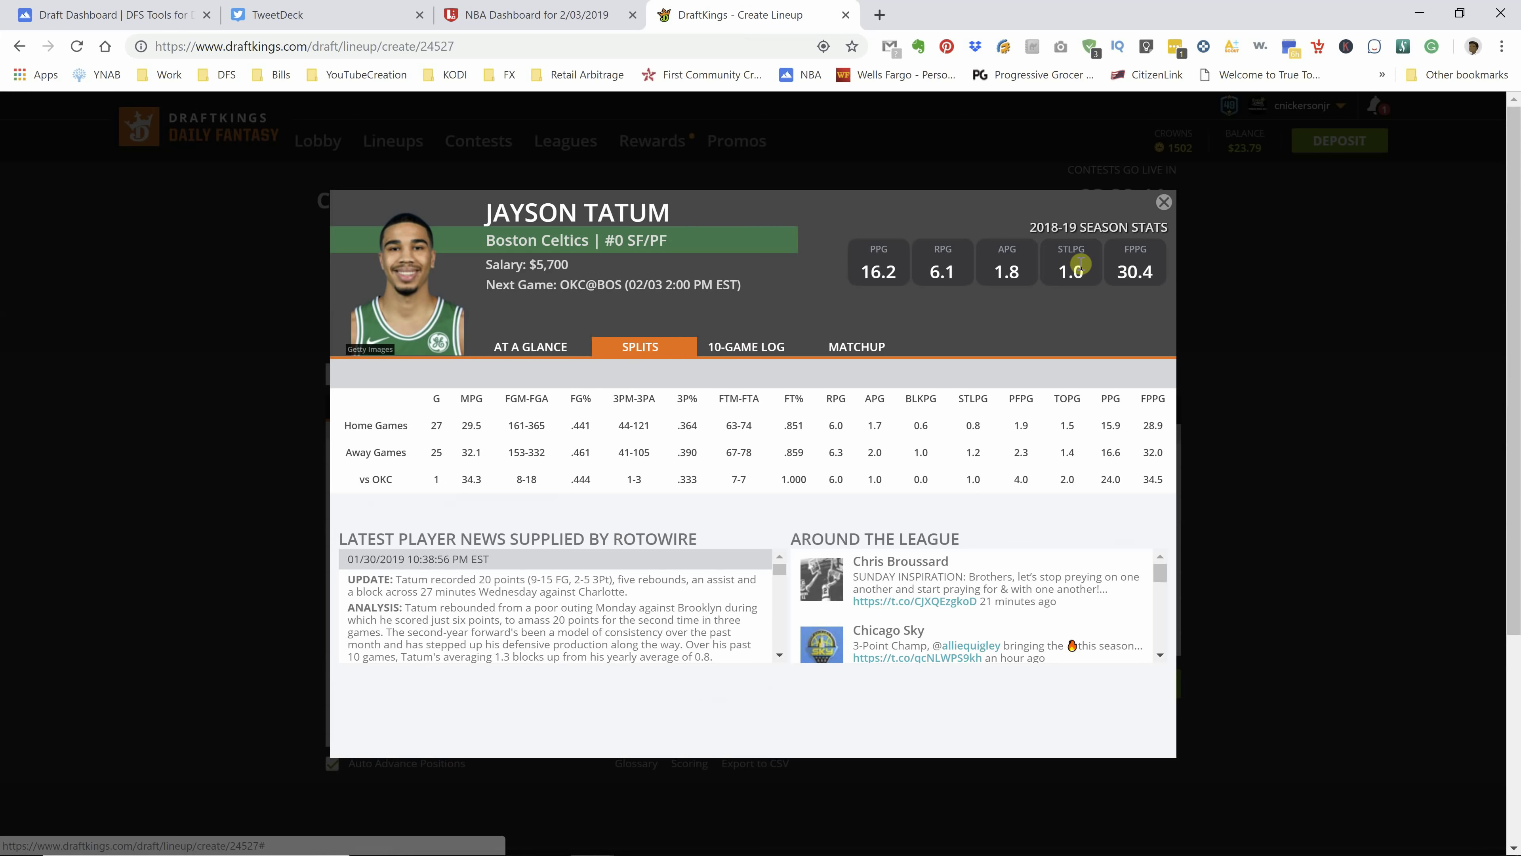
click(1165, 203)
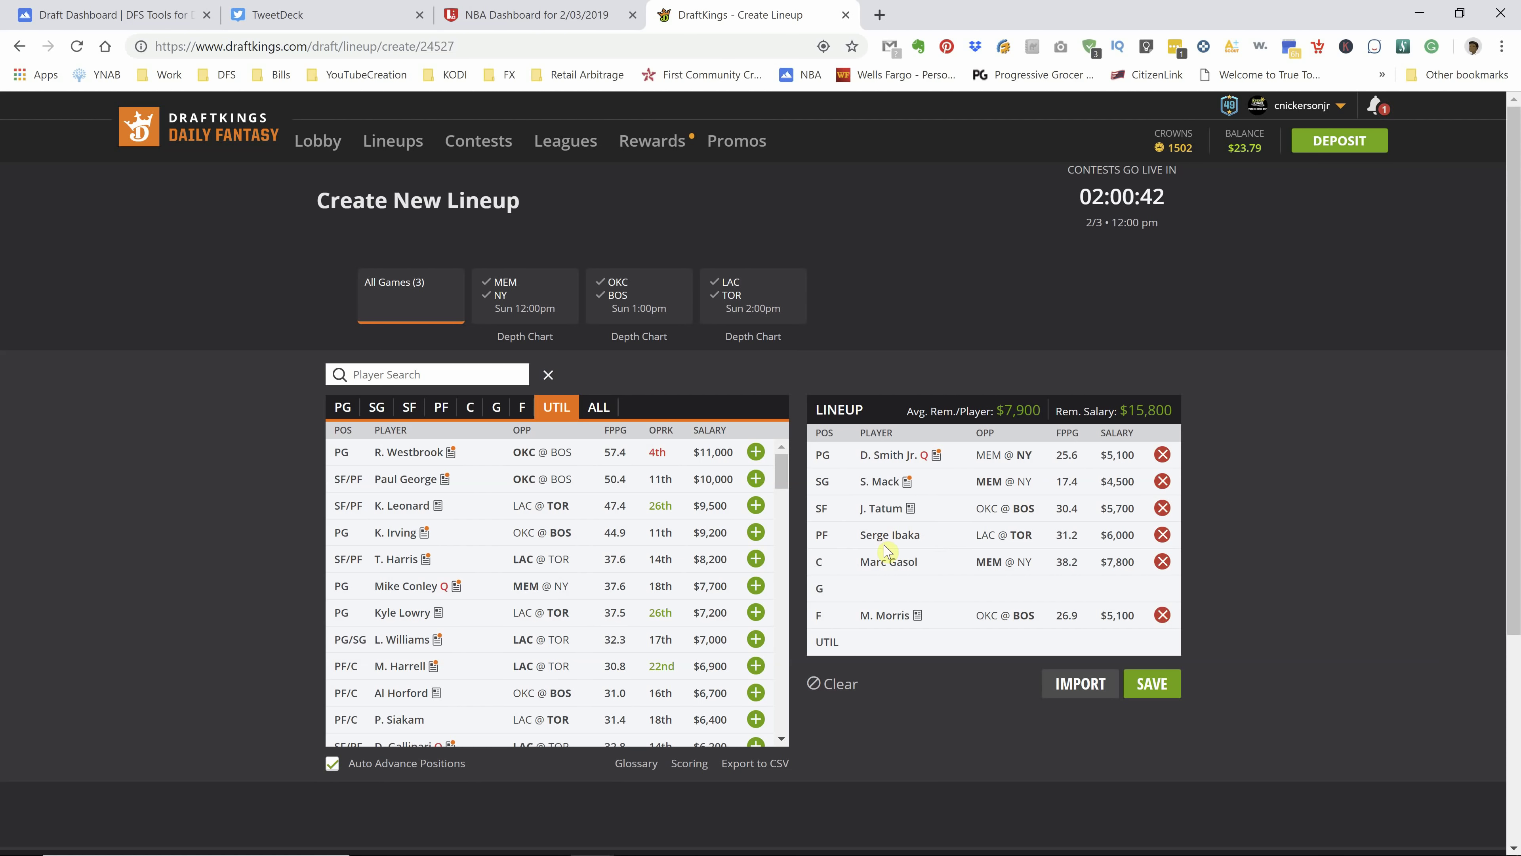
- Review Serge Ibaka's home/away splits and 10-game log, then close his card
click(905, 535)
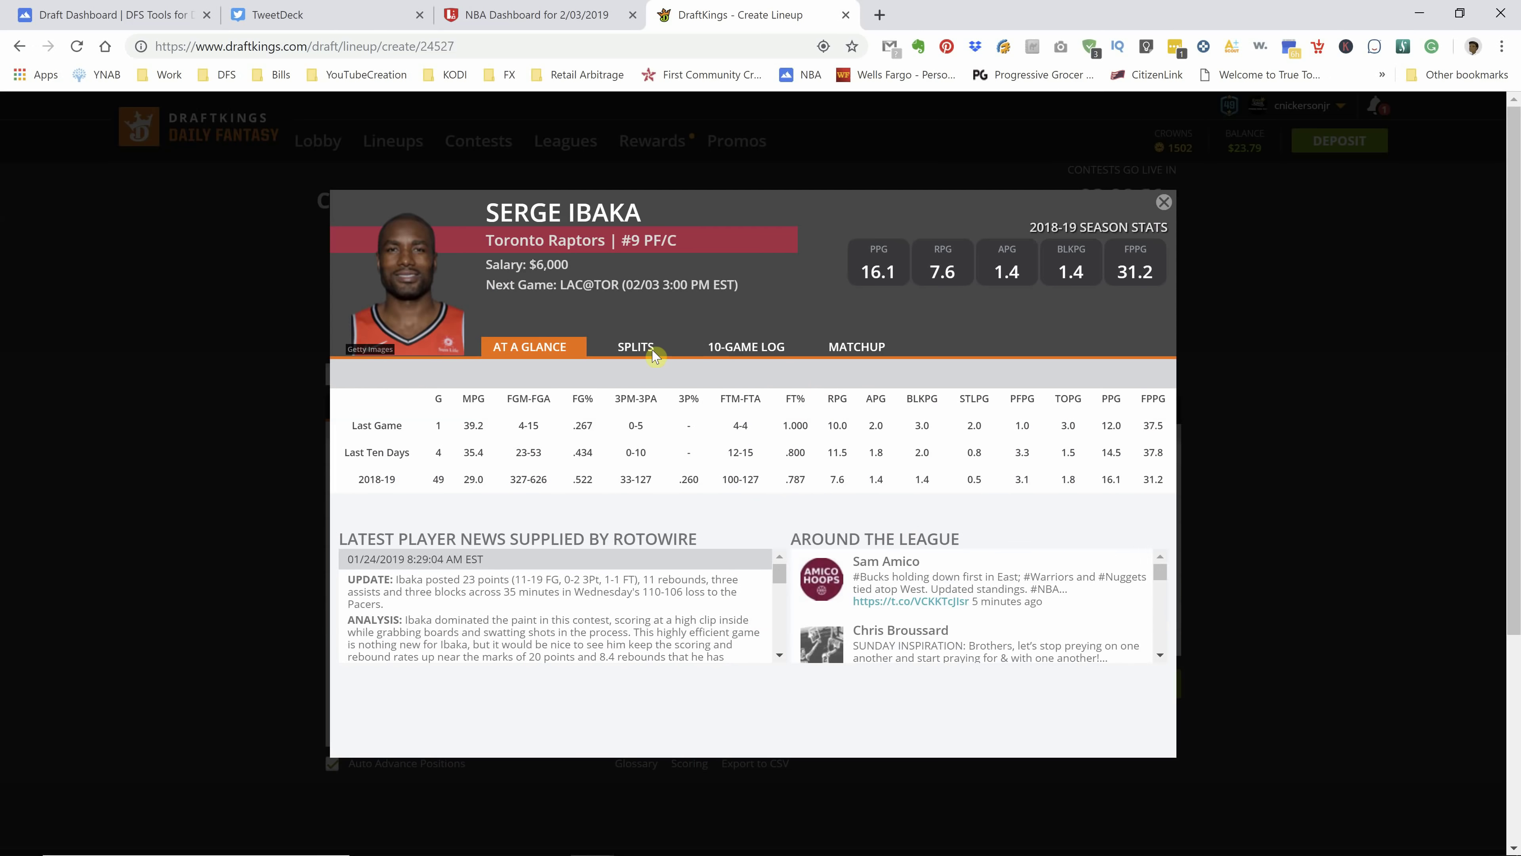
click(638, 347)
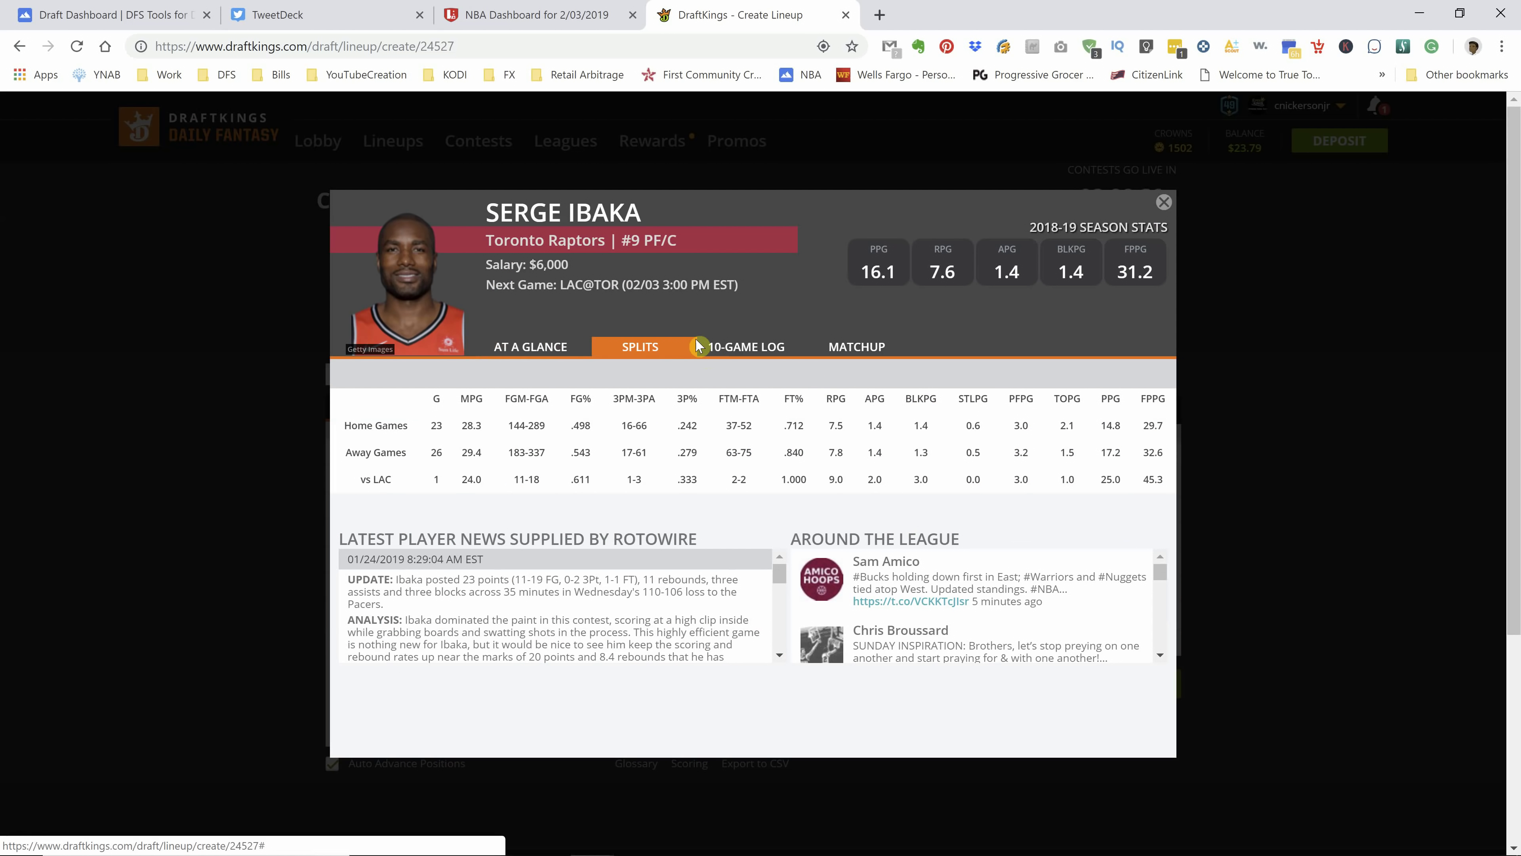
click(742, 347)
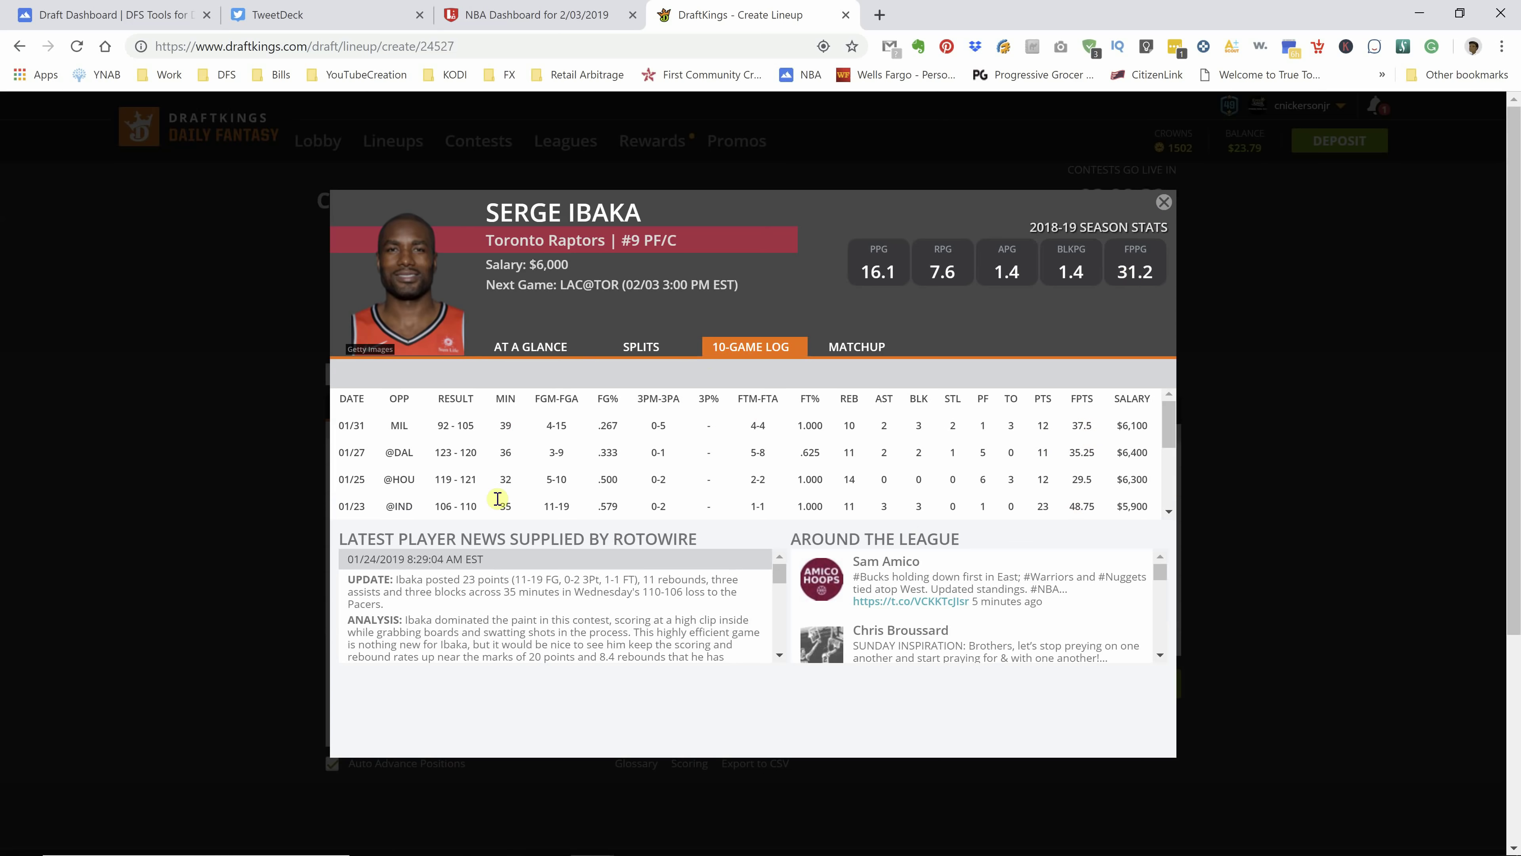
click(1162, 203)
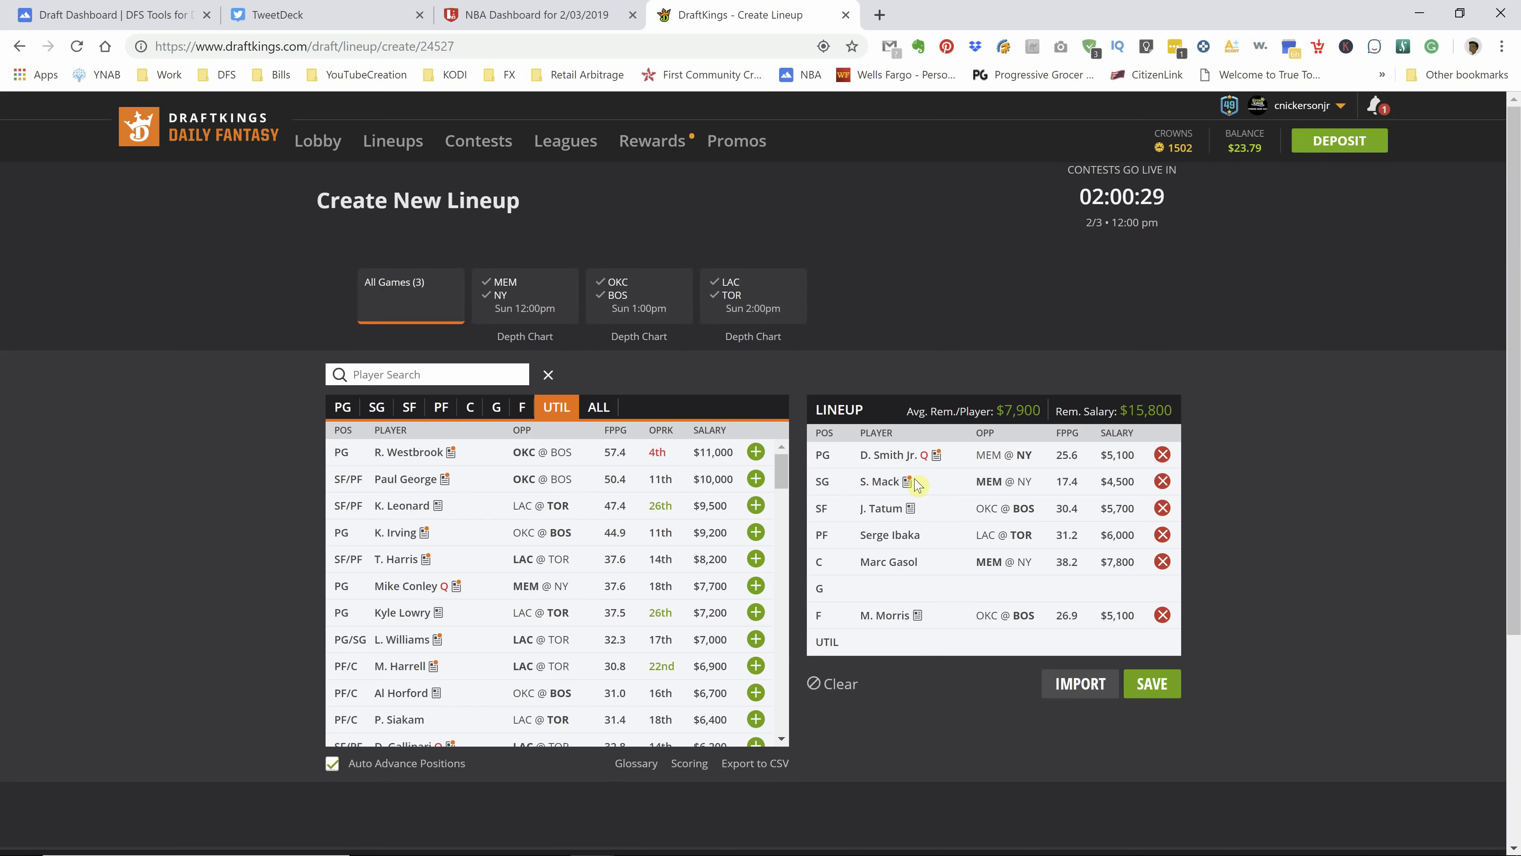
click(892, 564)
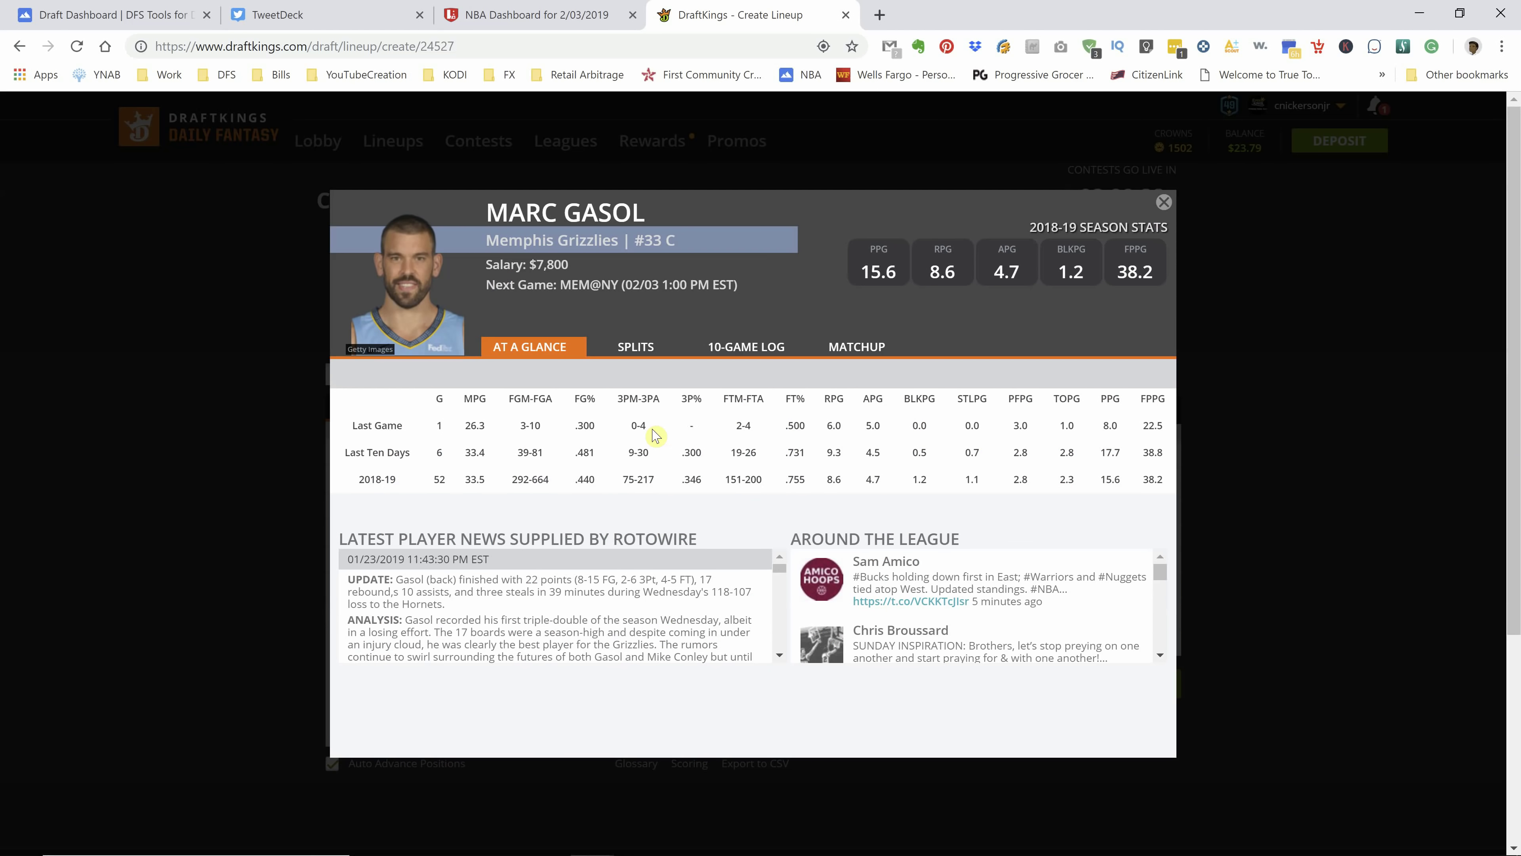
click(633, 352)
click(737, 355)
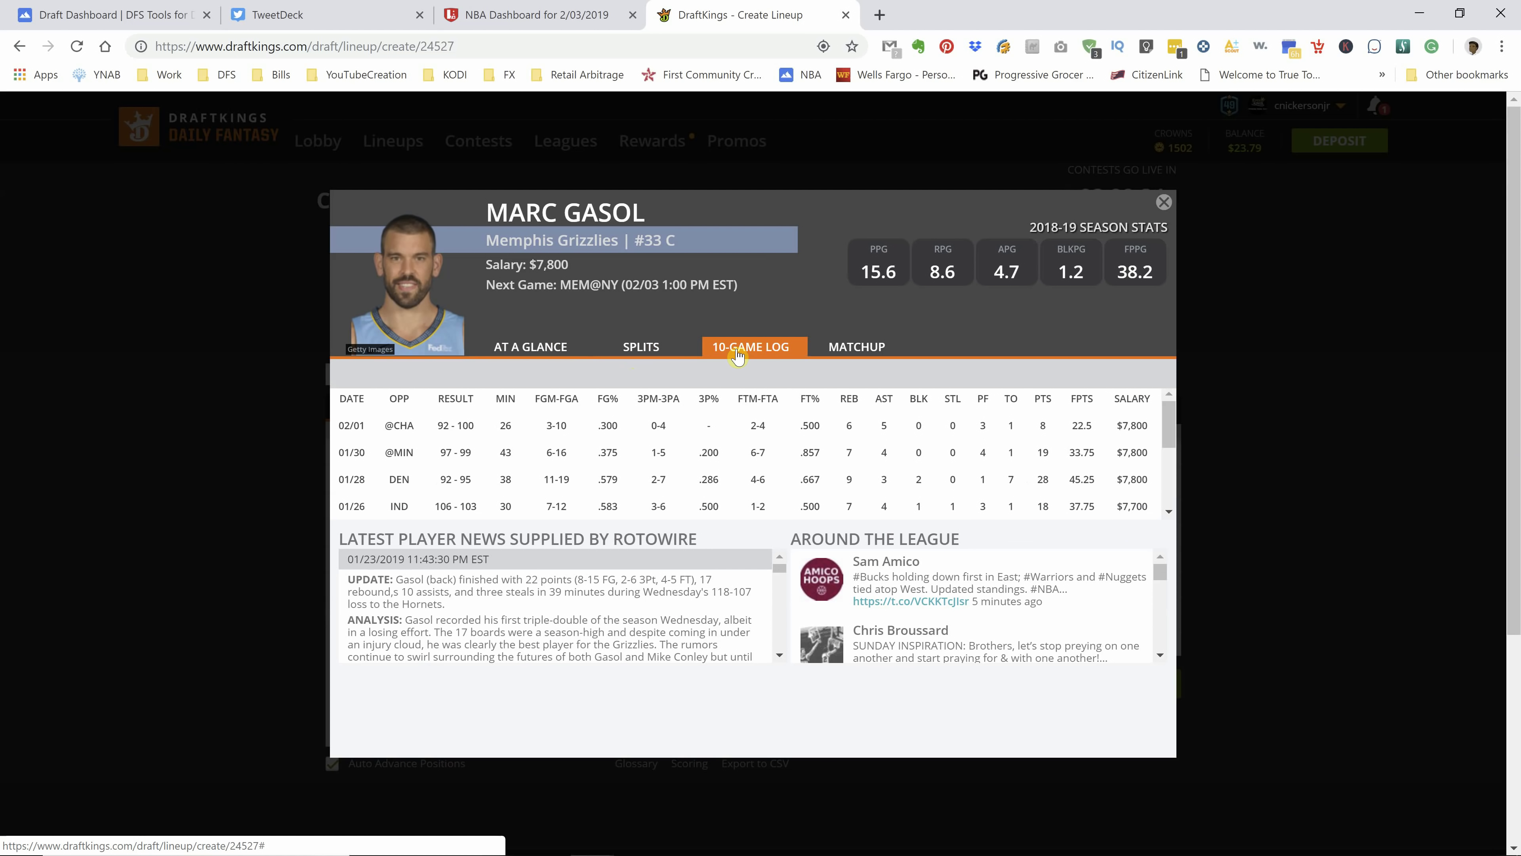
double_click(509, 424)
double_click(1082, 426)
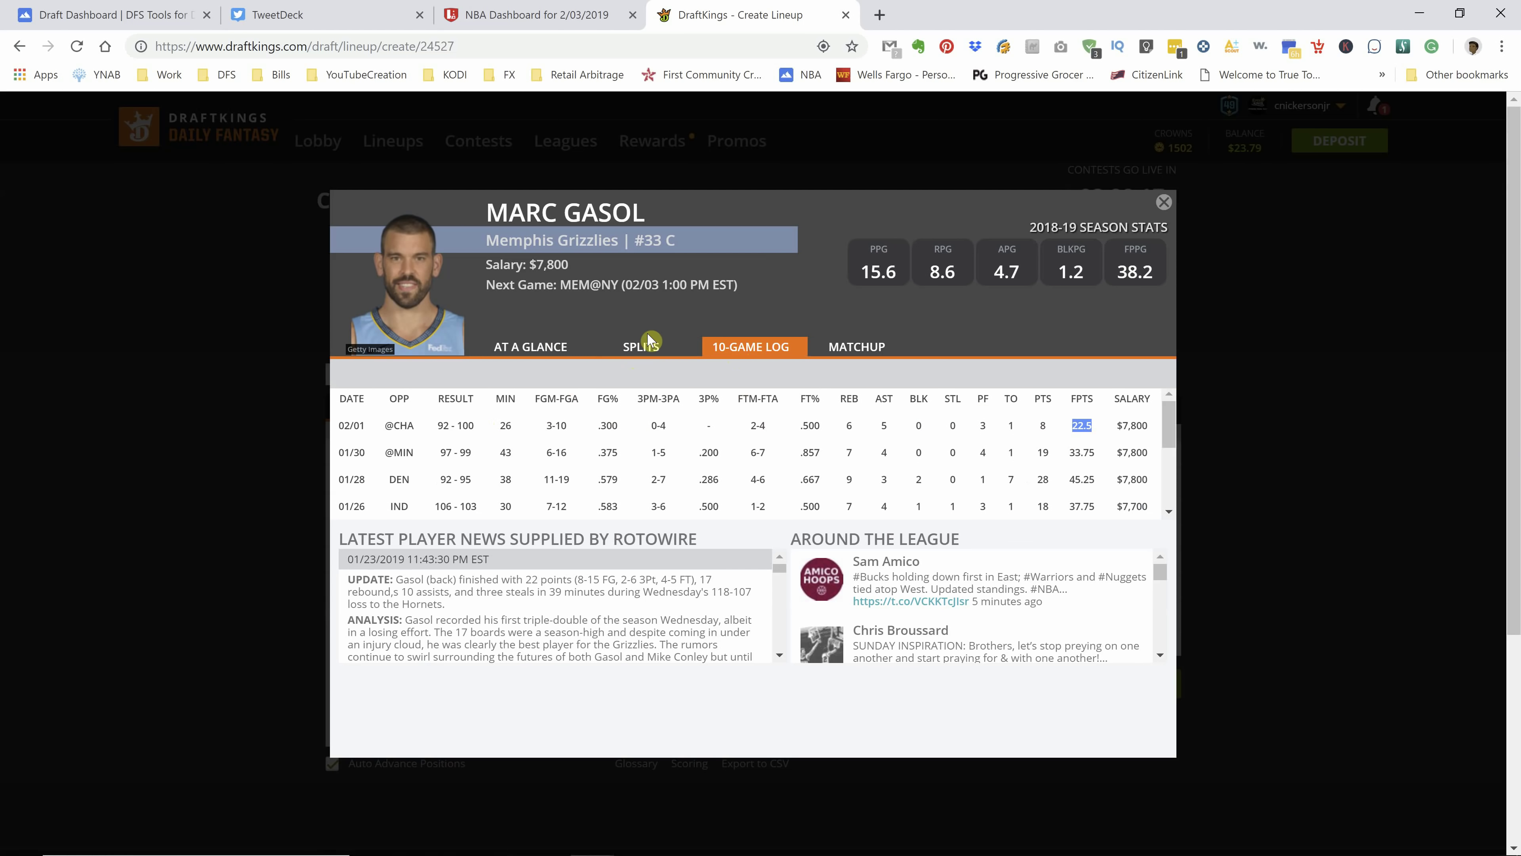
click(658, 350)
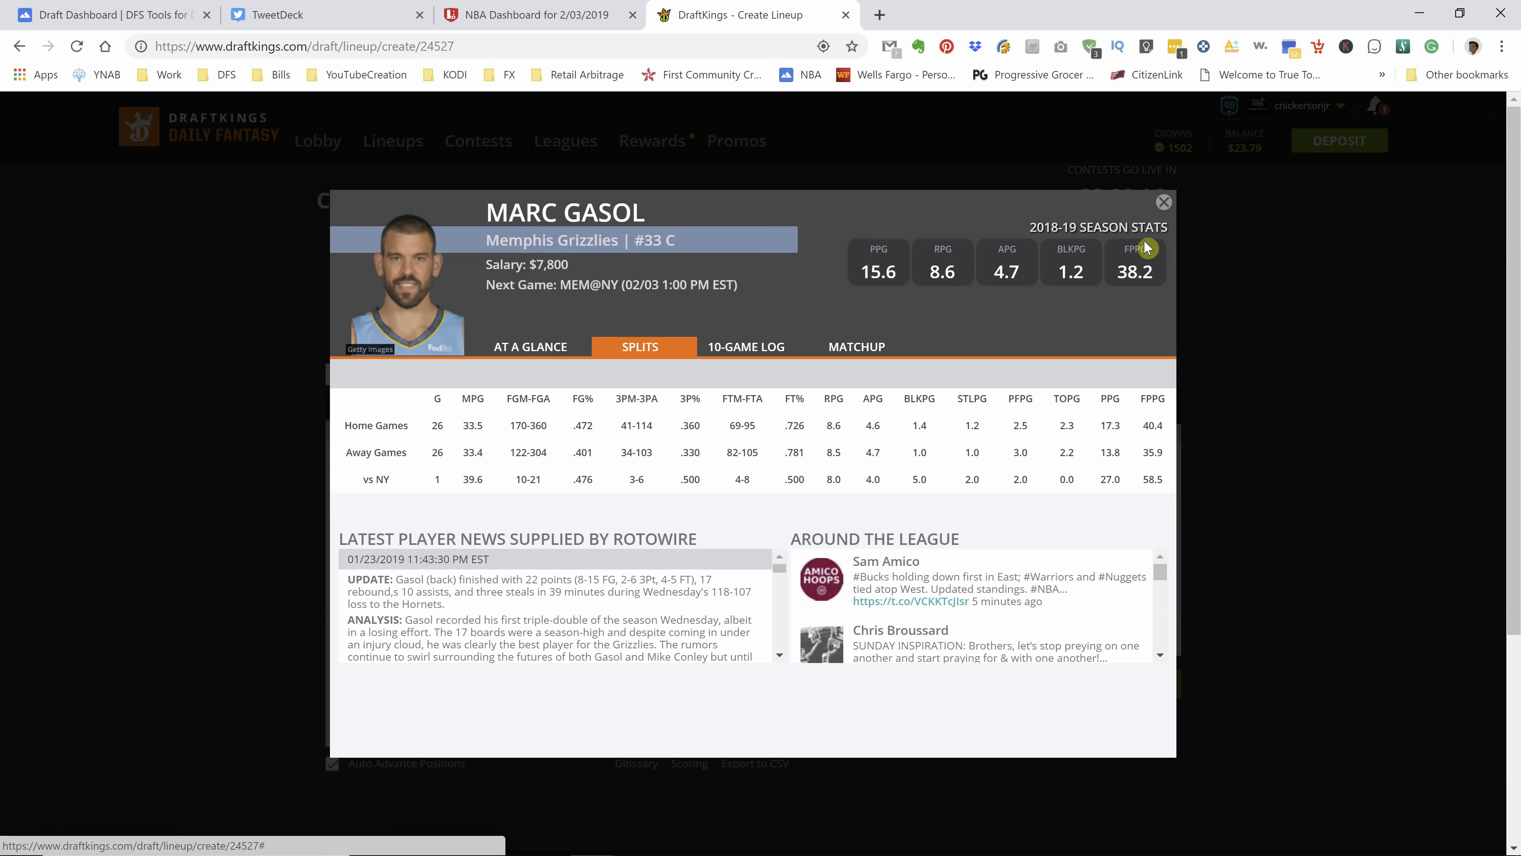
click(1163, 203)
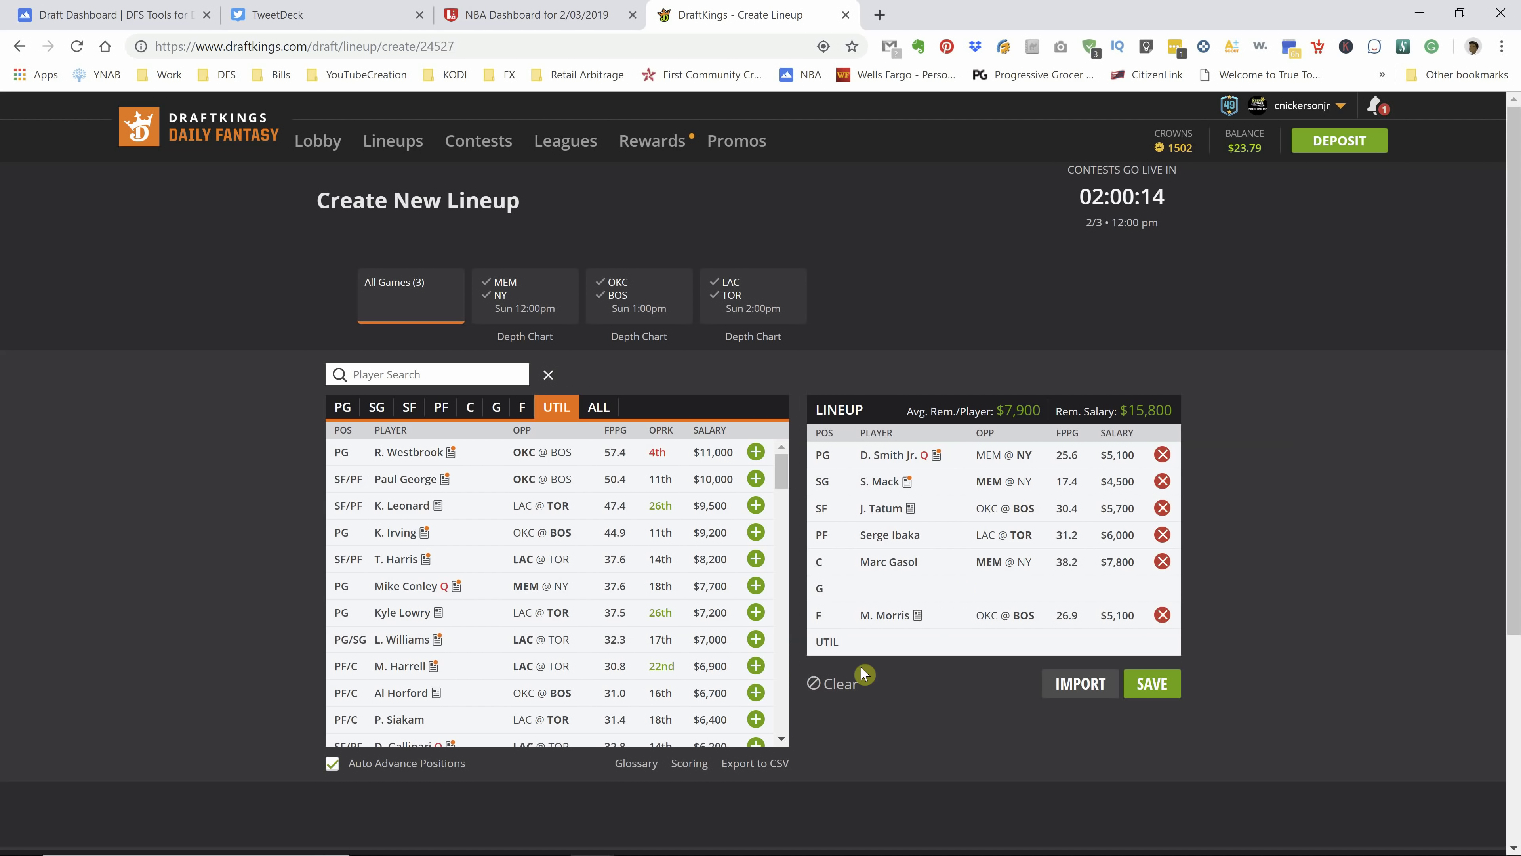
click(885, 616)
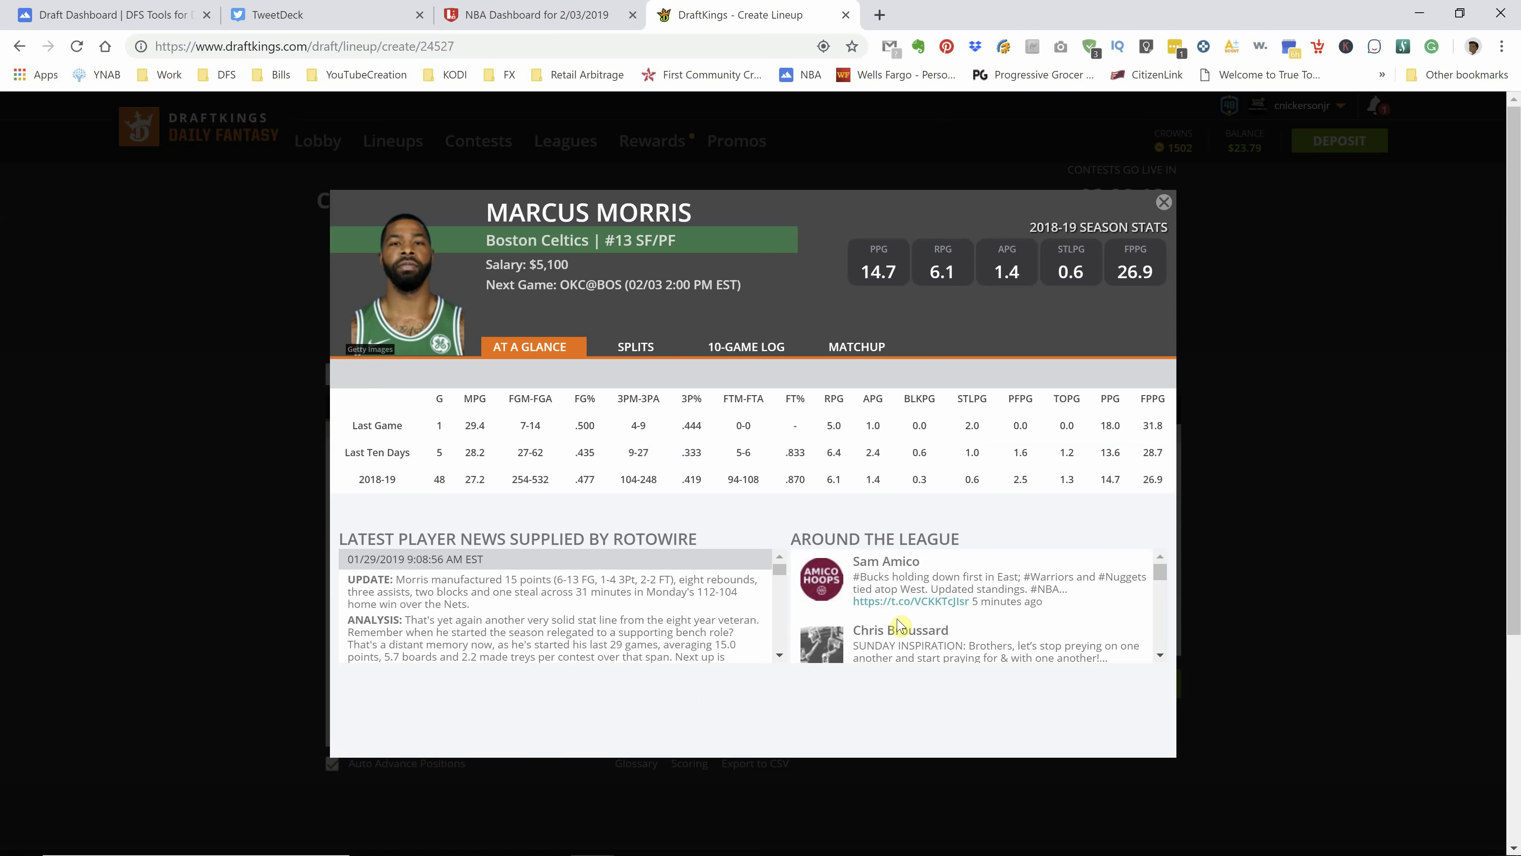
click(644, 348)
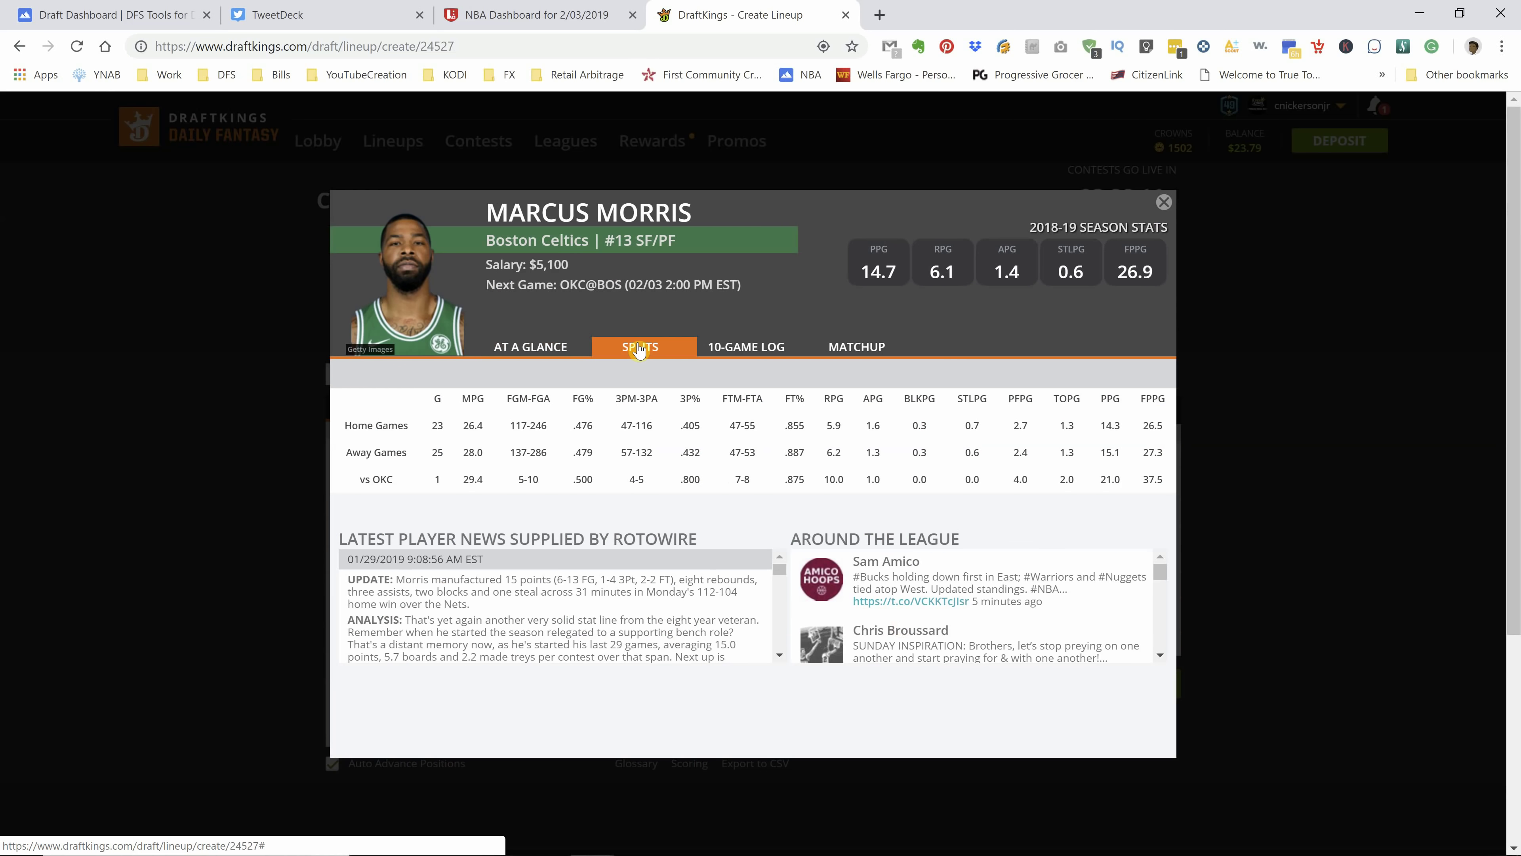
click(733, 346)
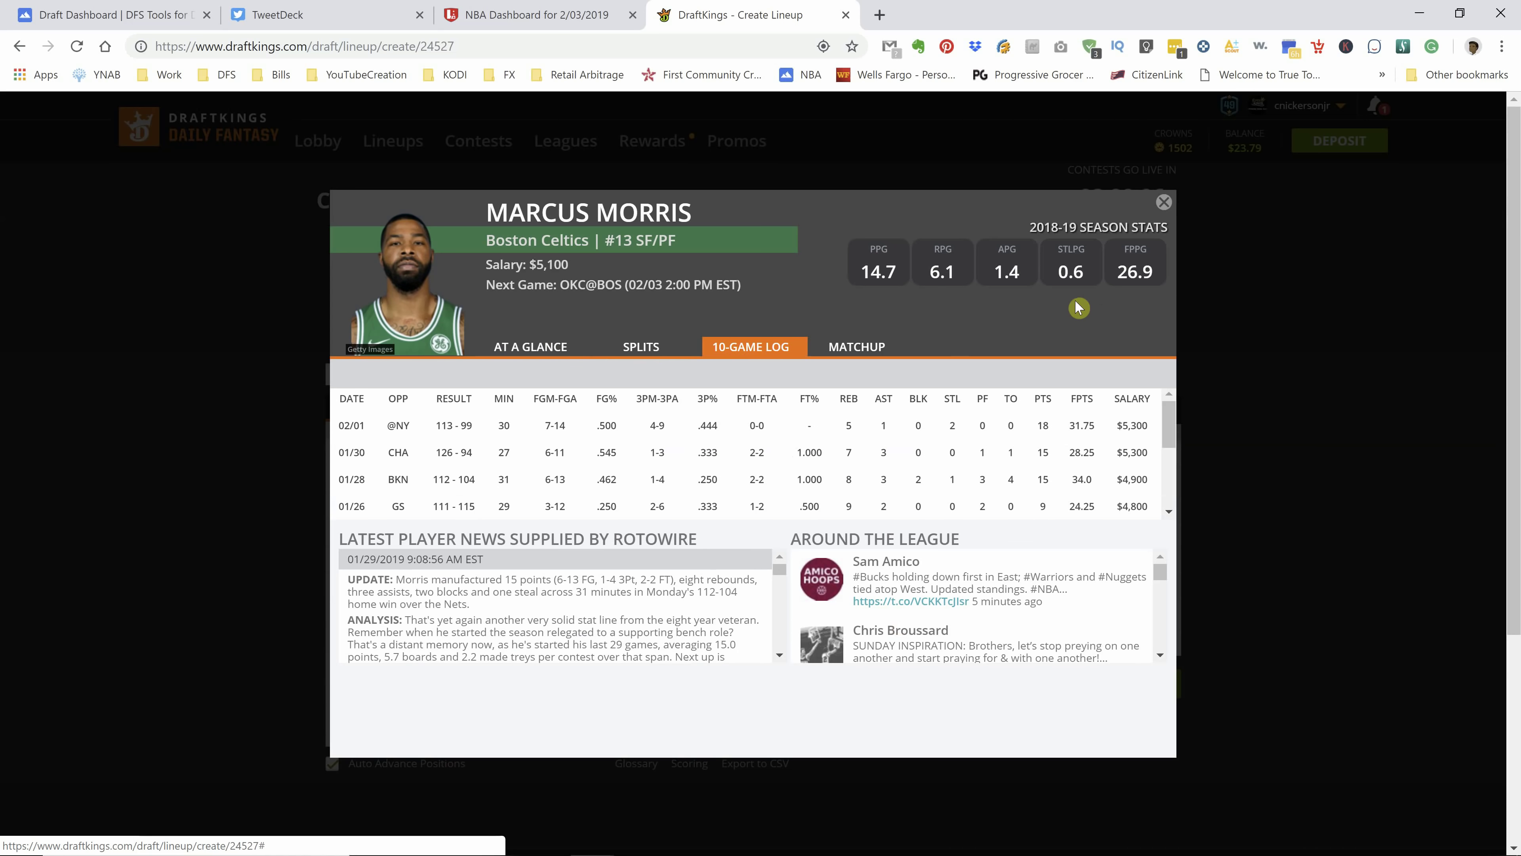
click(1159, 211)
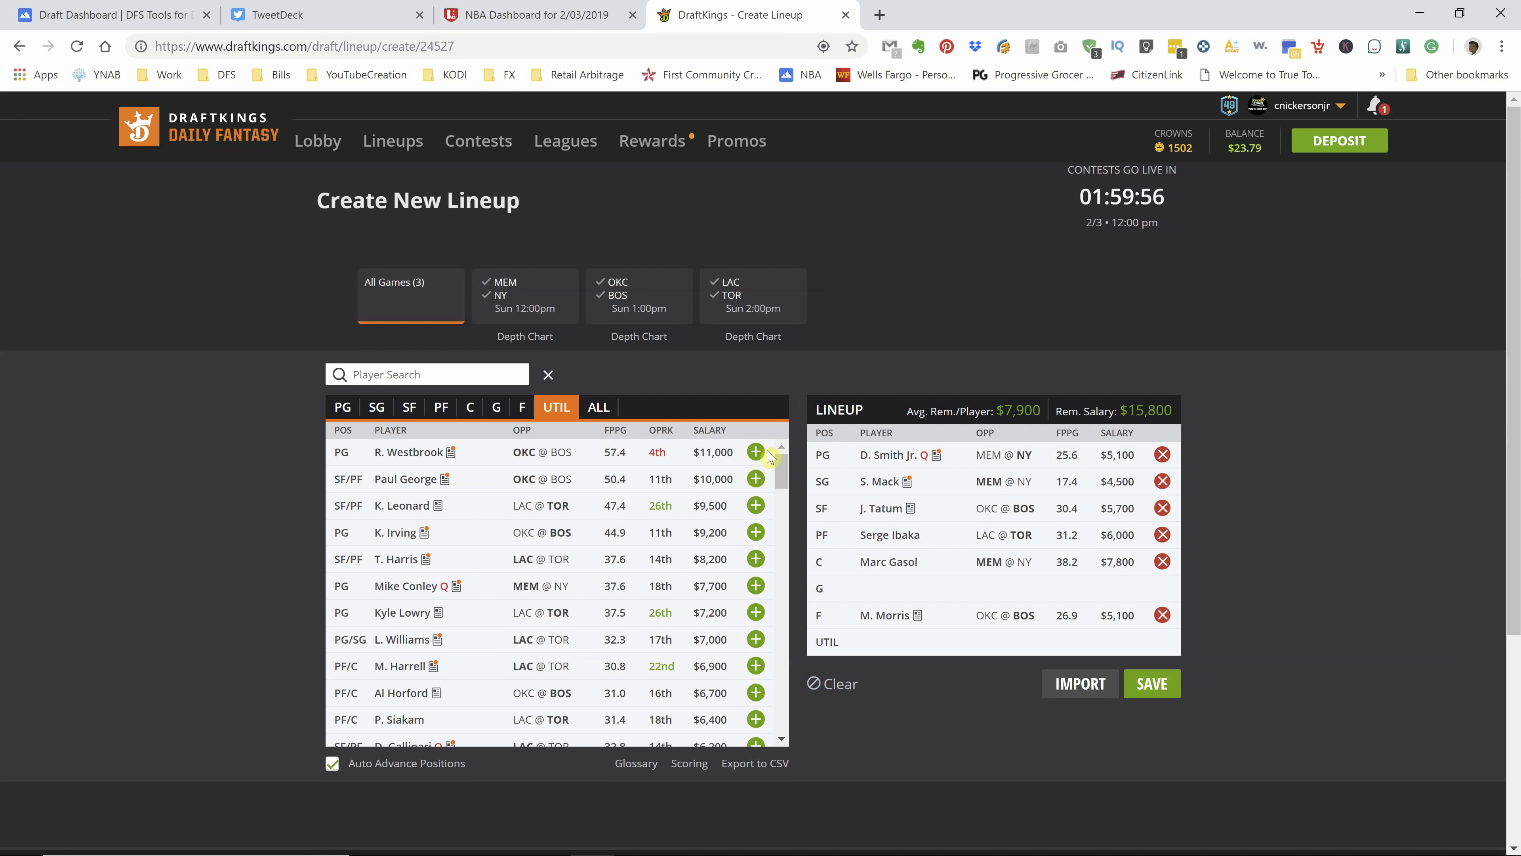
click(756, 479)
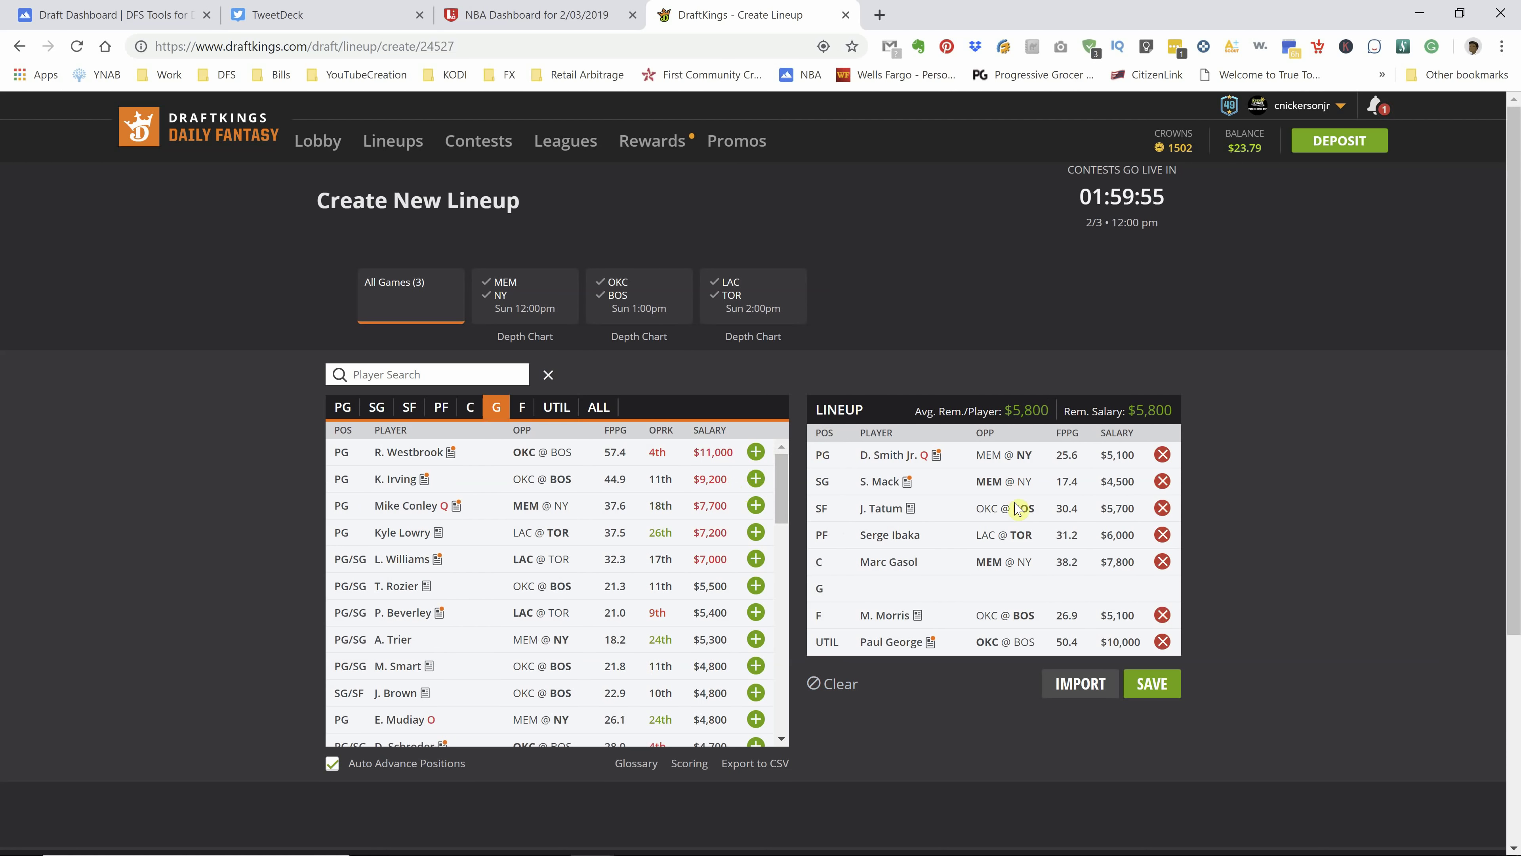
click(1165, 643)
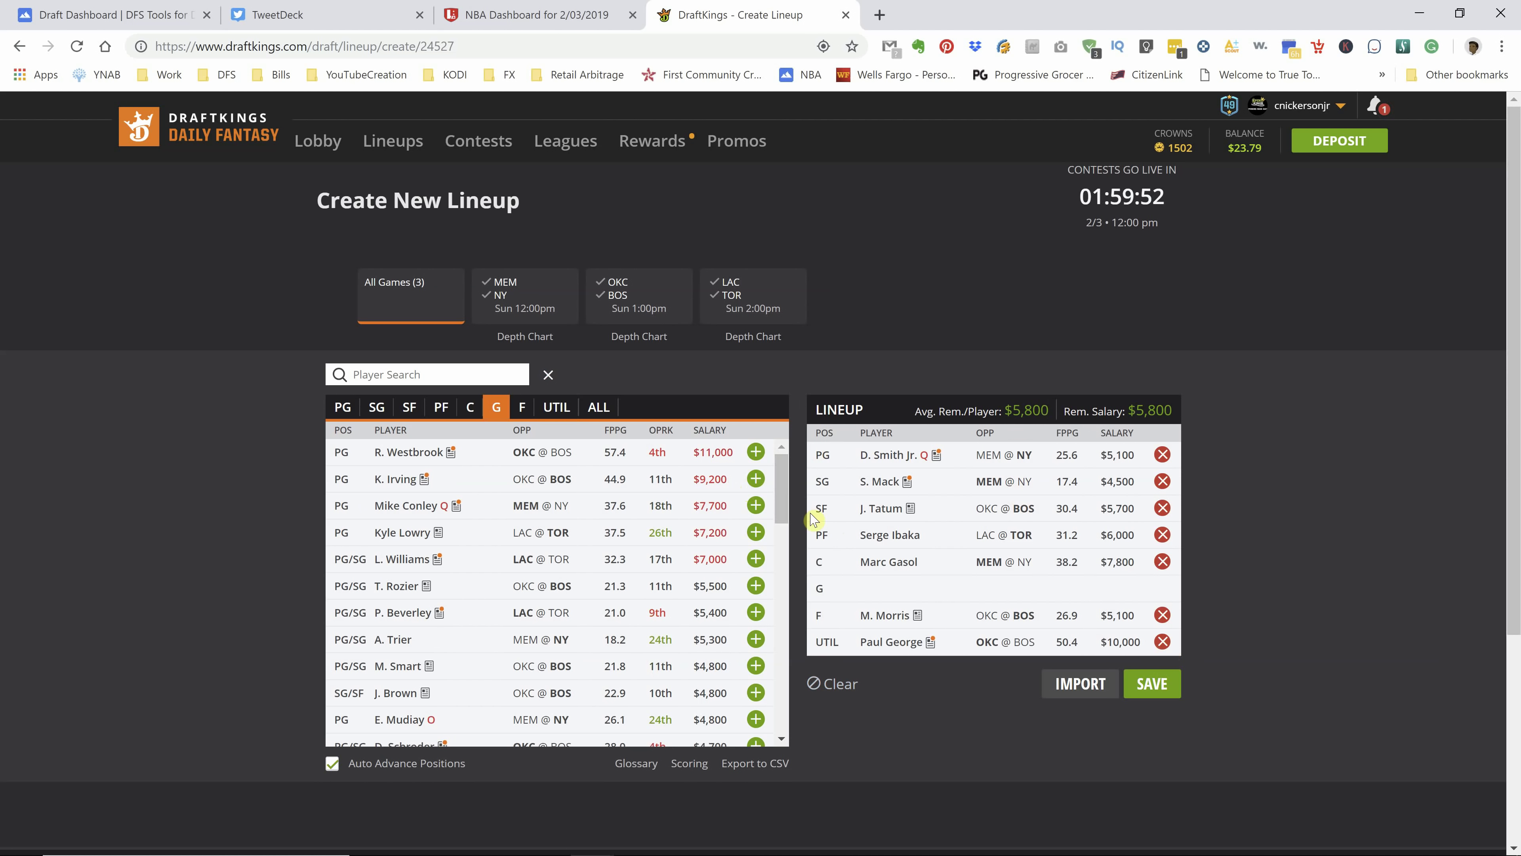
click(756, 453)
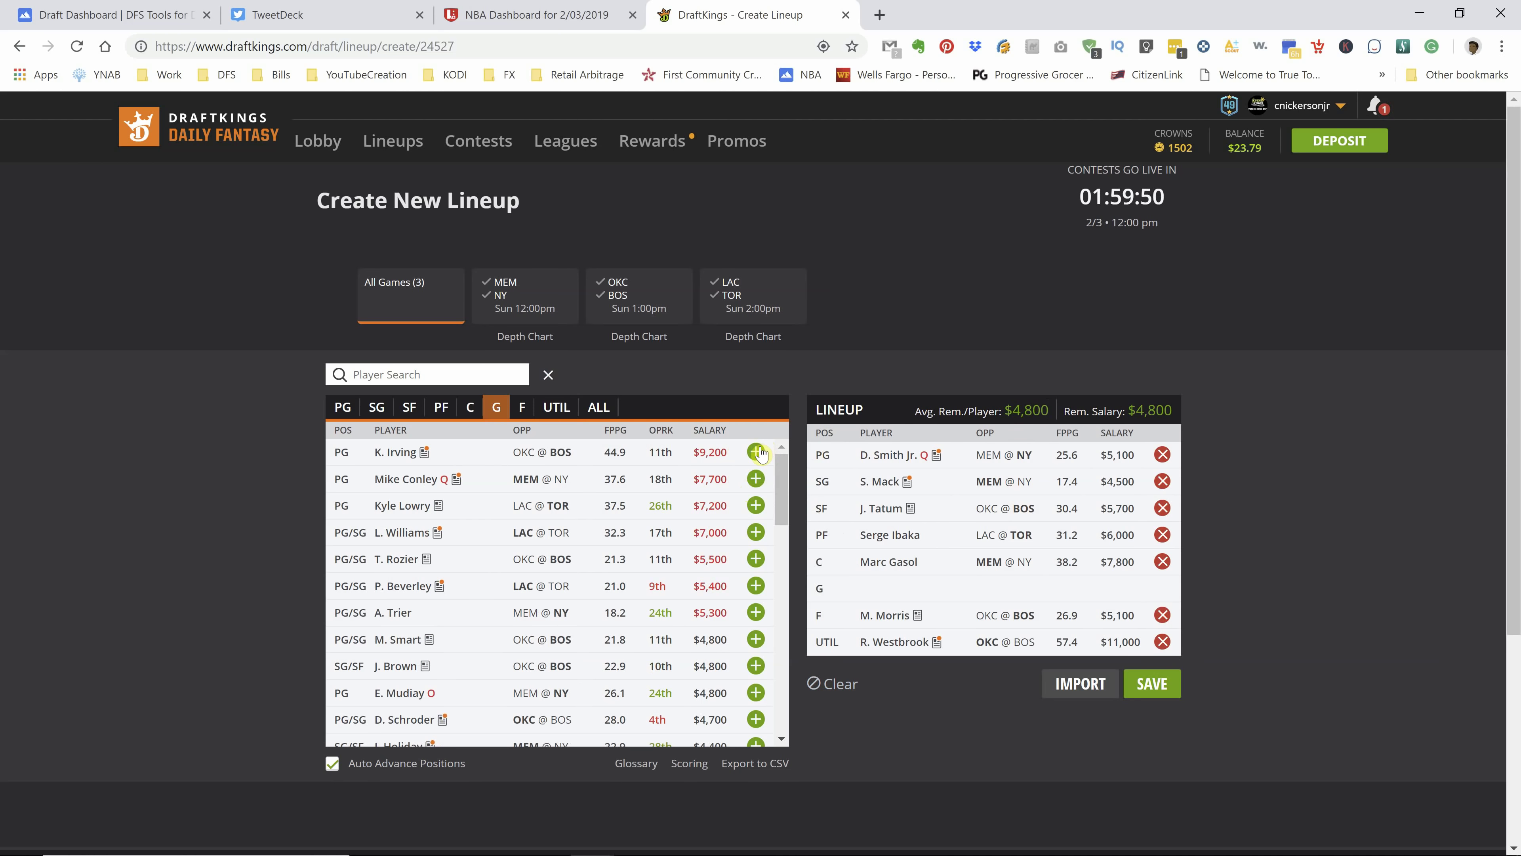
click(1162, 643)
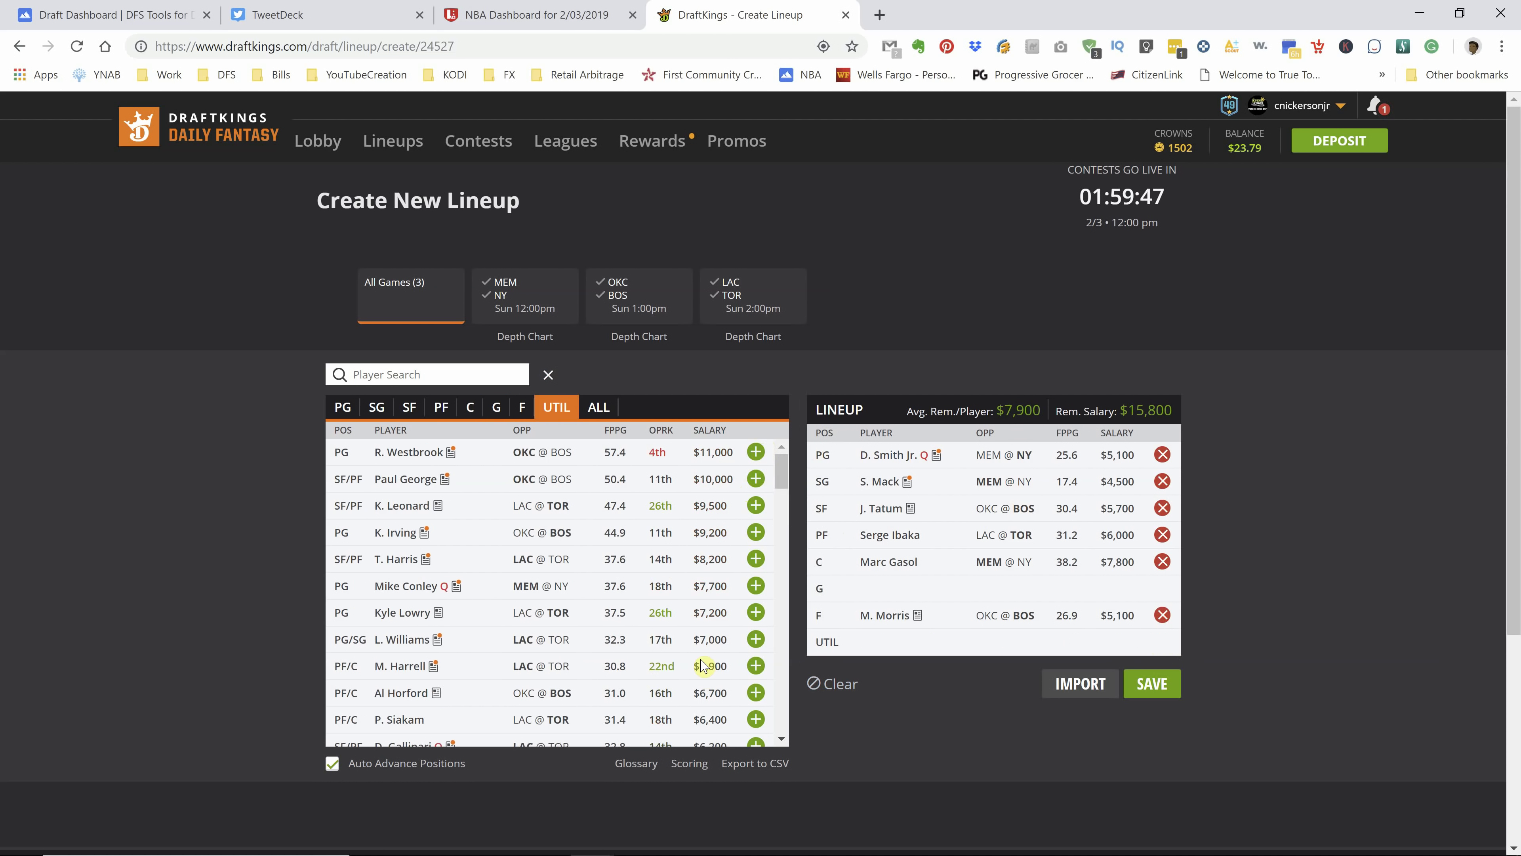
scroll(707, 635, down, 1)
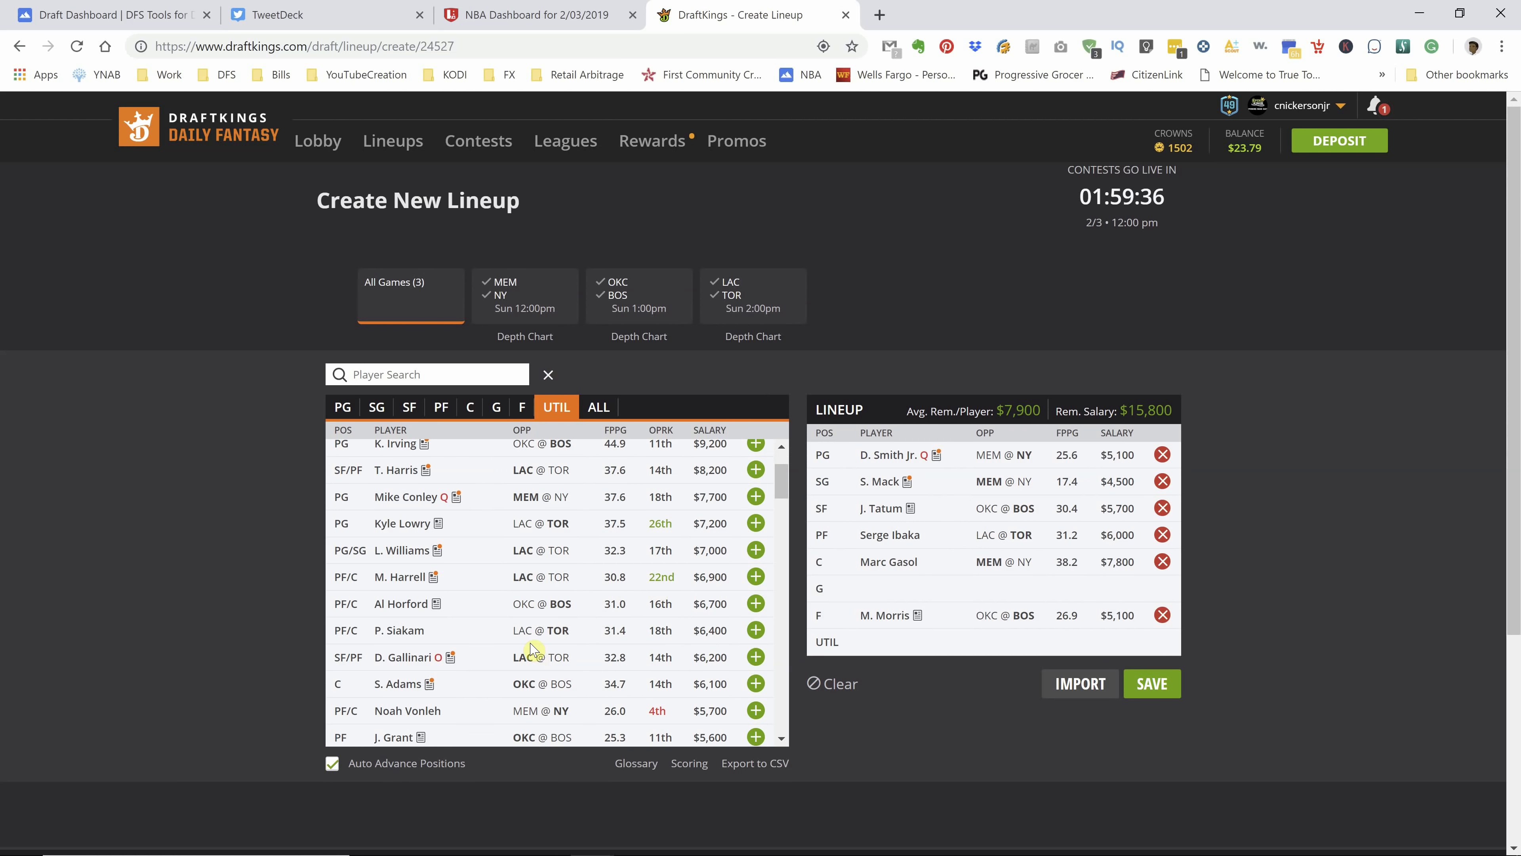
scroll(531, 649, up, 3)
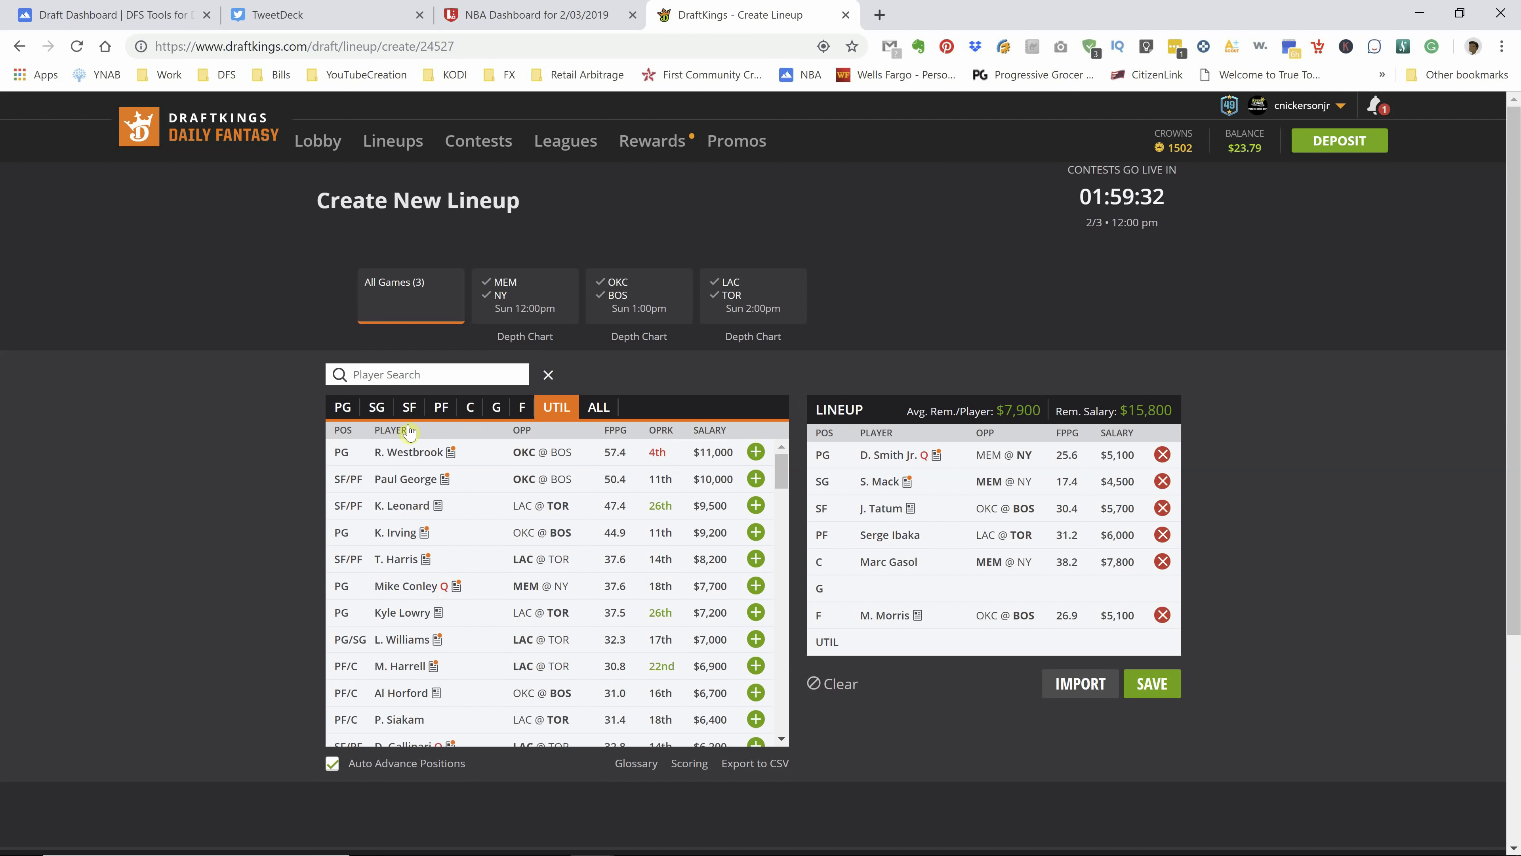
click(408, 452)
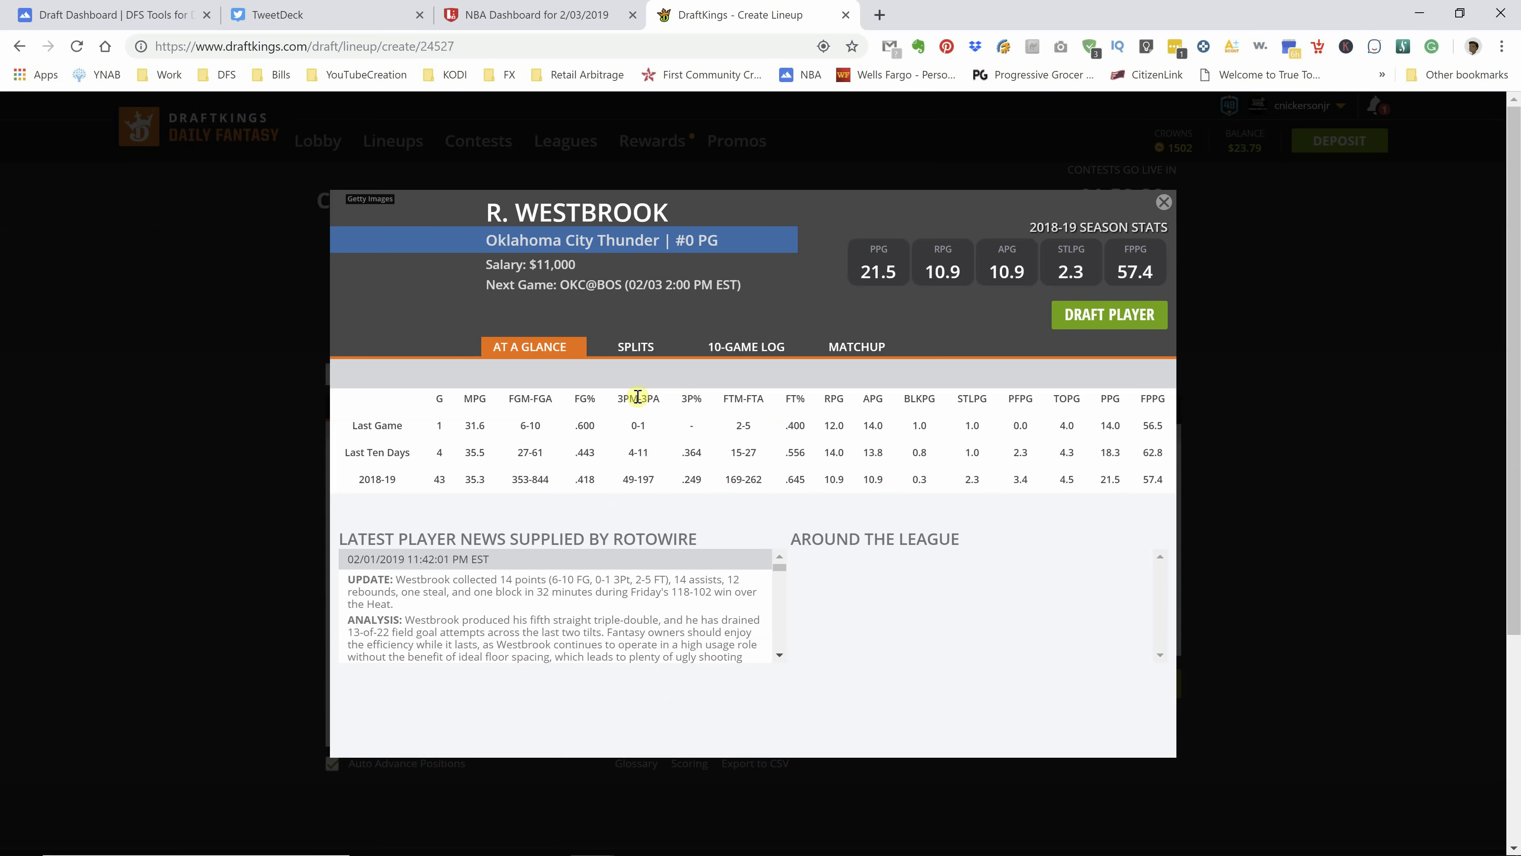
click(644, 350)
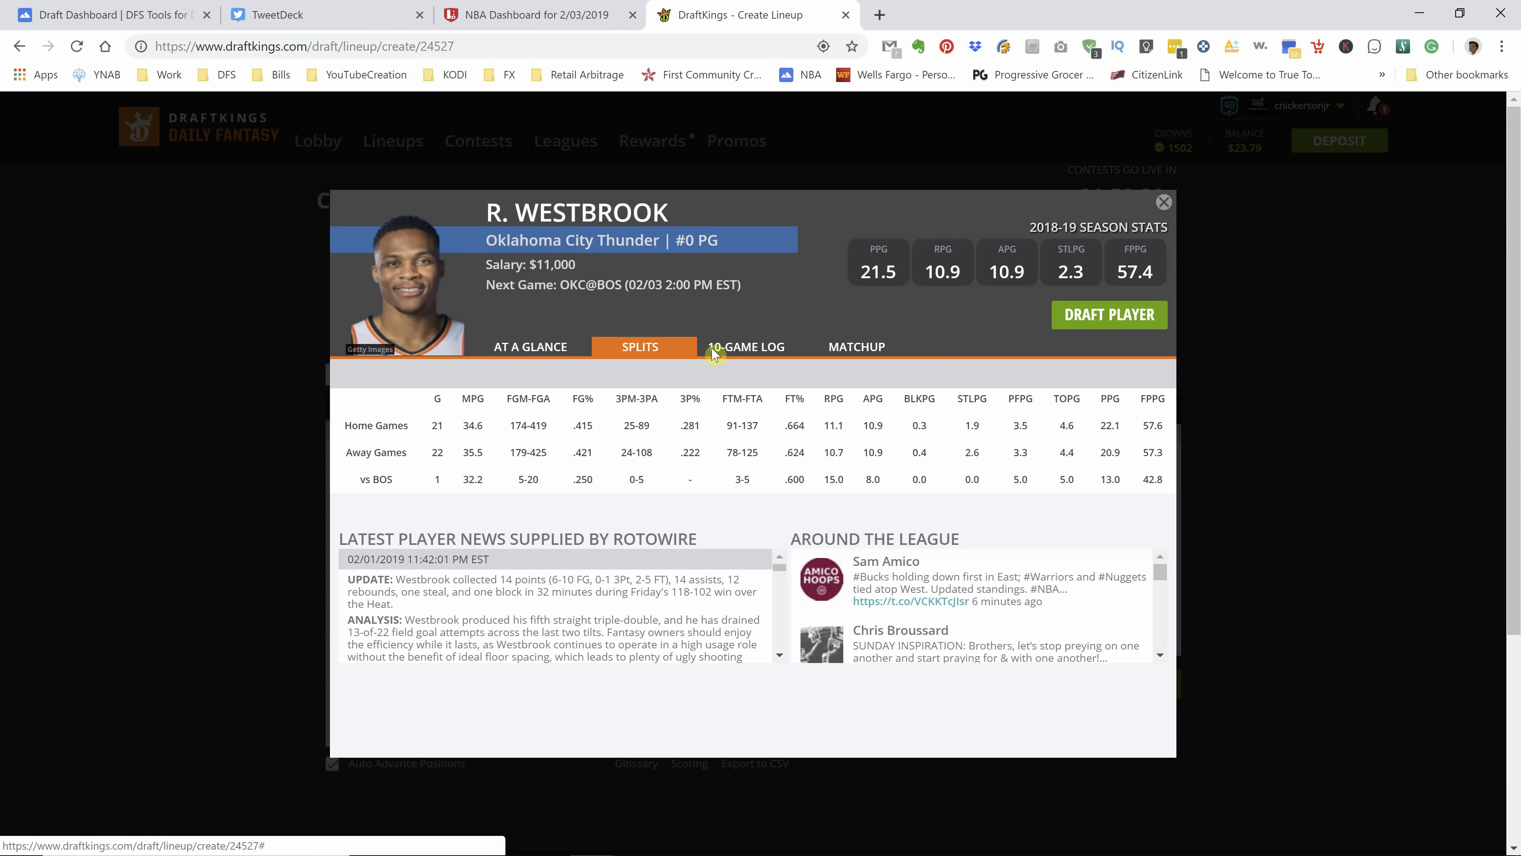
click(758, 350)
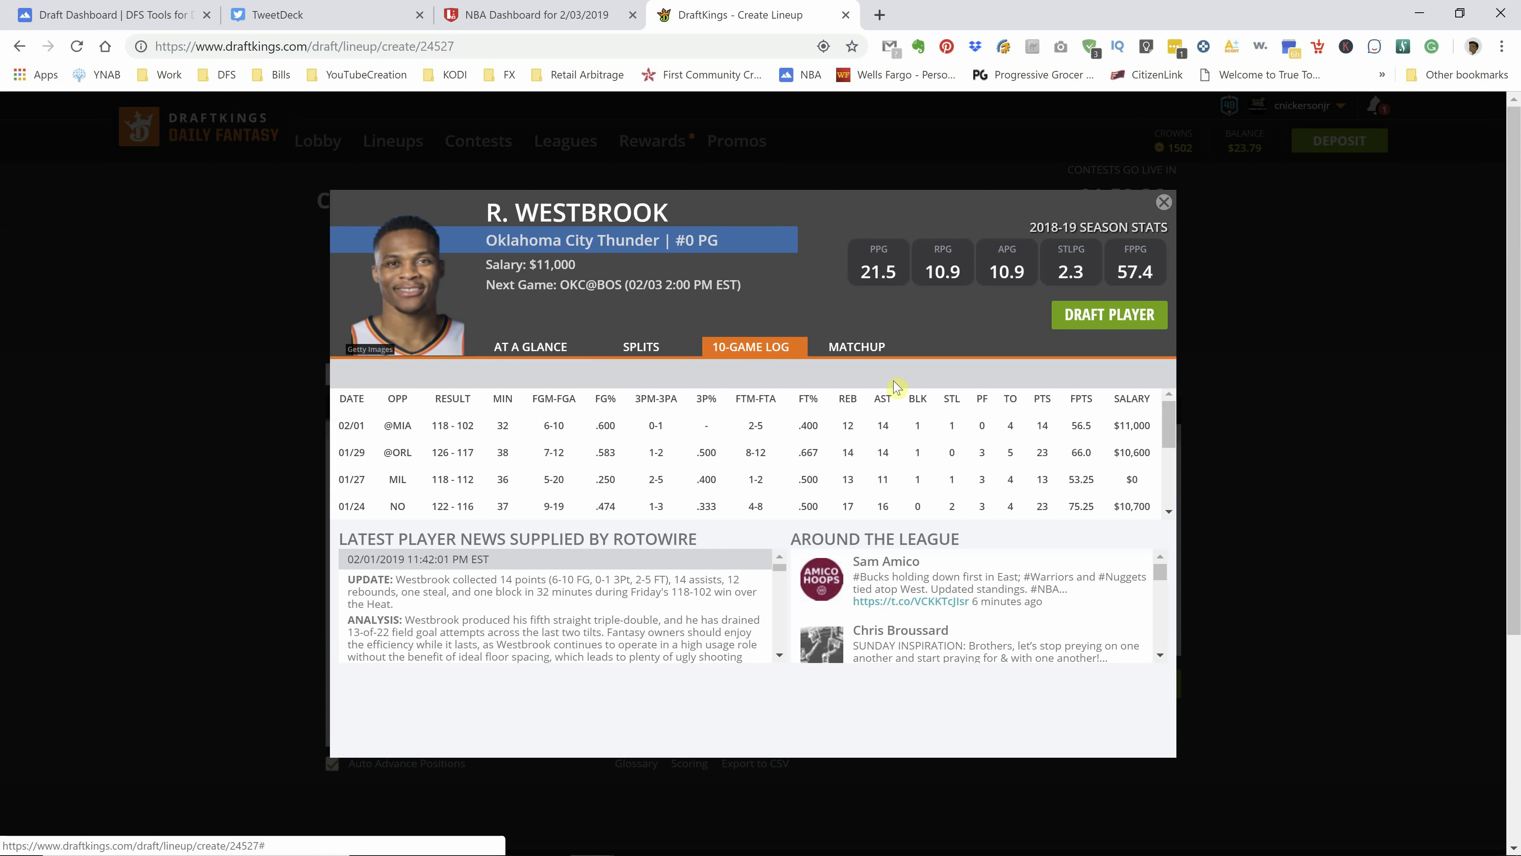
click(1164, 207)
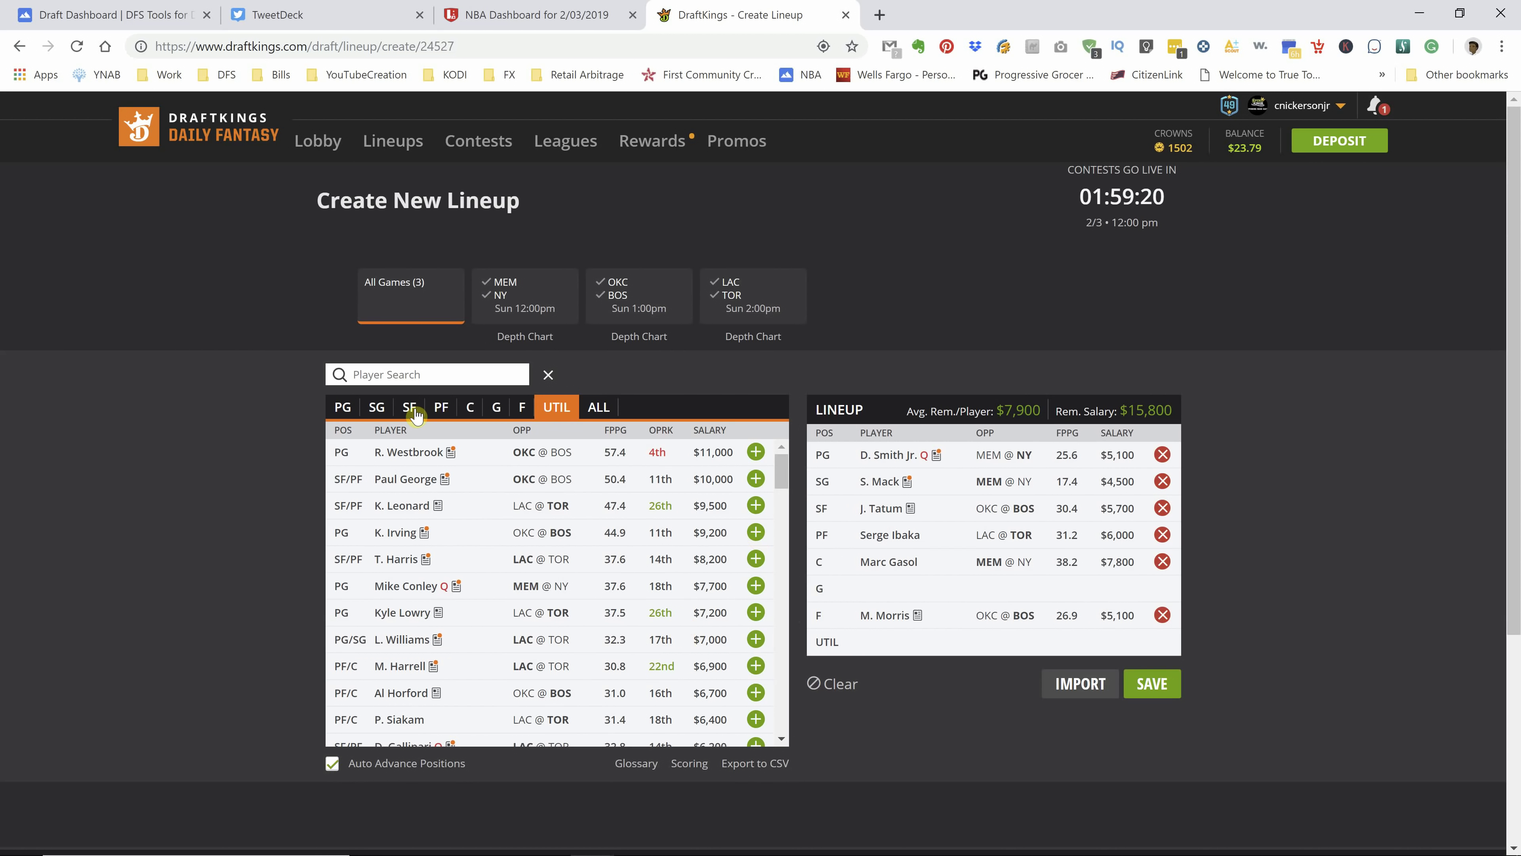
click(401, 541)
click(640, 348)
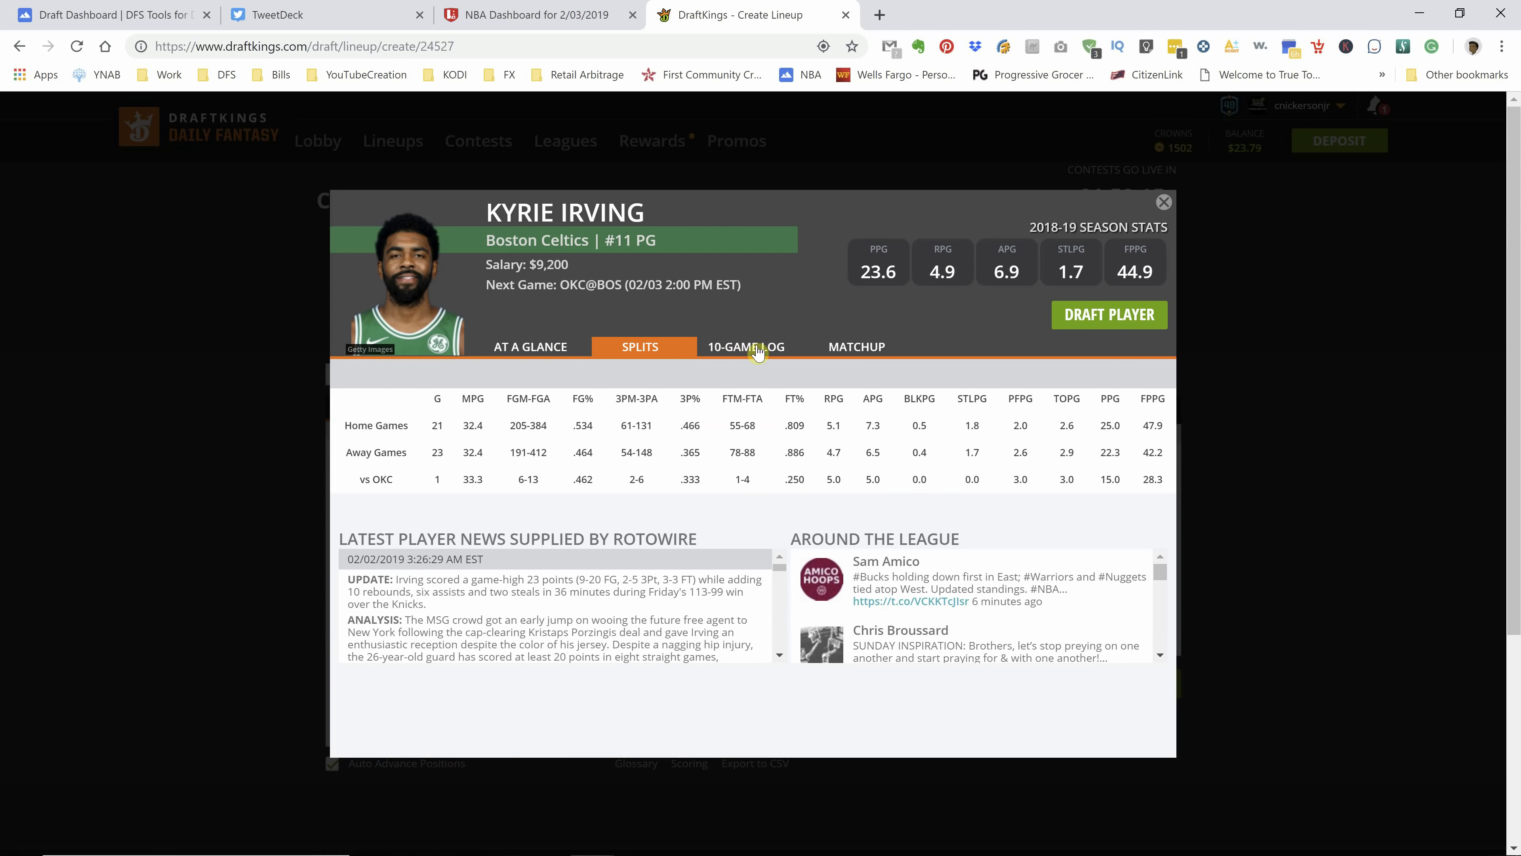
click(758, 353)
click(1163, 202)
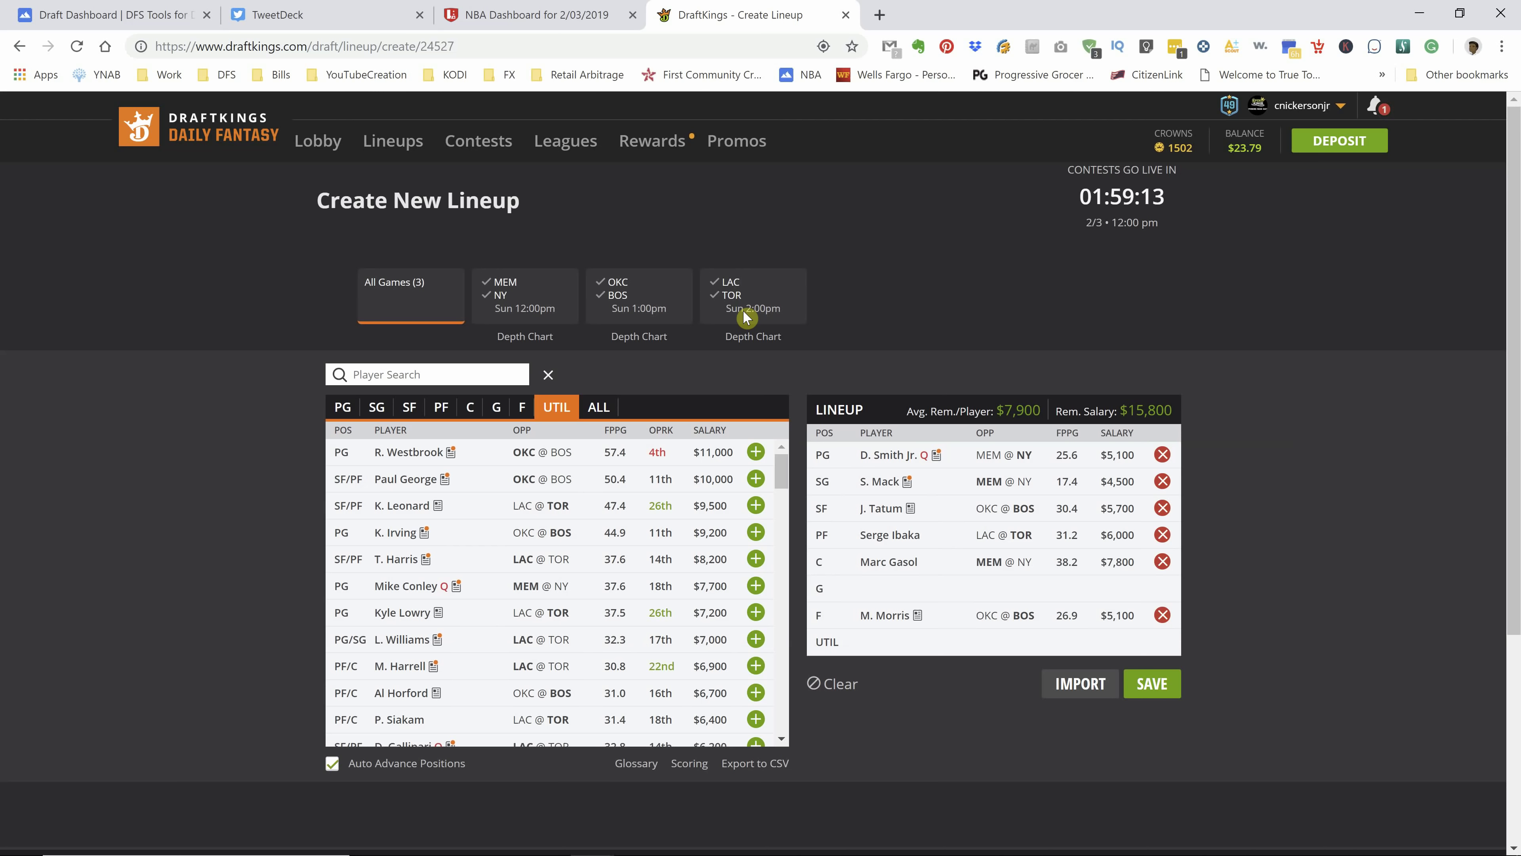
- Return to the Draft Dashboard tab to see the lineup generation marked Complete
click(193, 25)
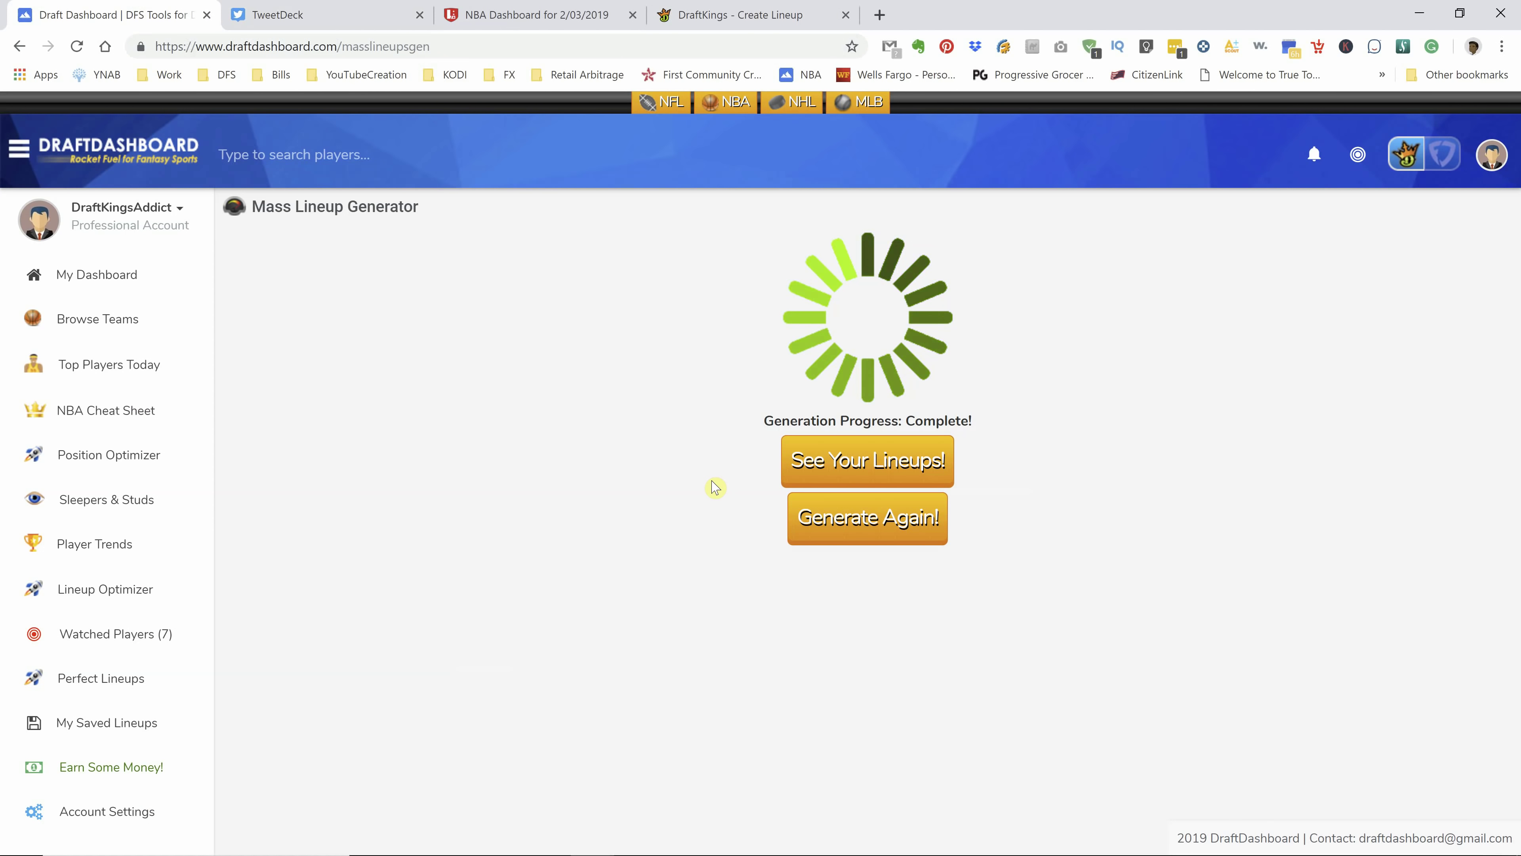